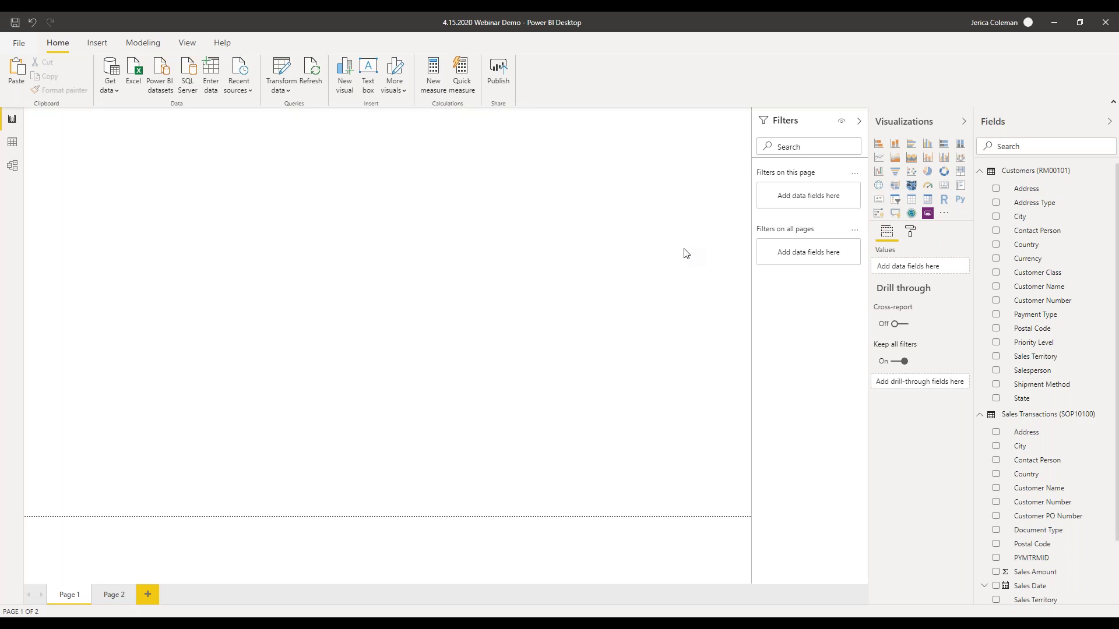
left_click_drag(1020, 191, 1020, 257)
left_click(342, 93)
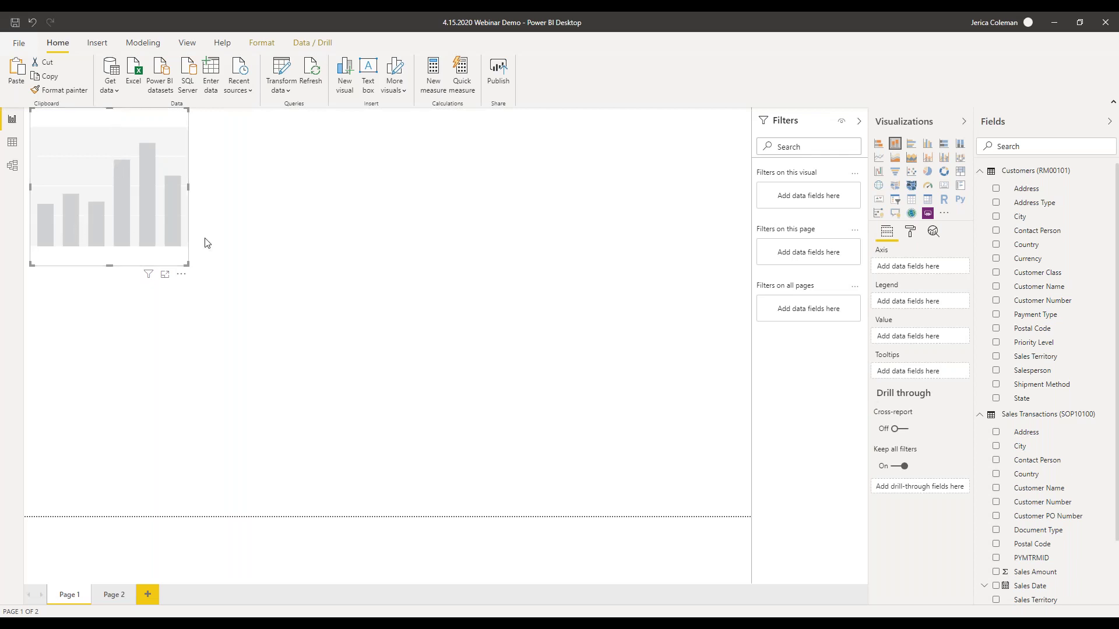
key("Delete")
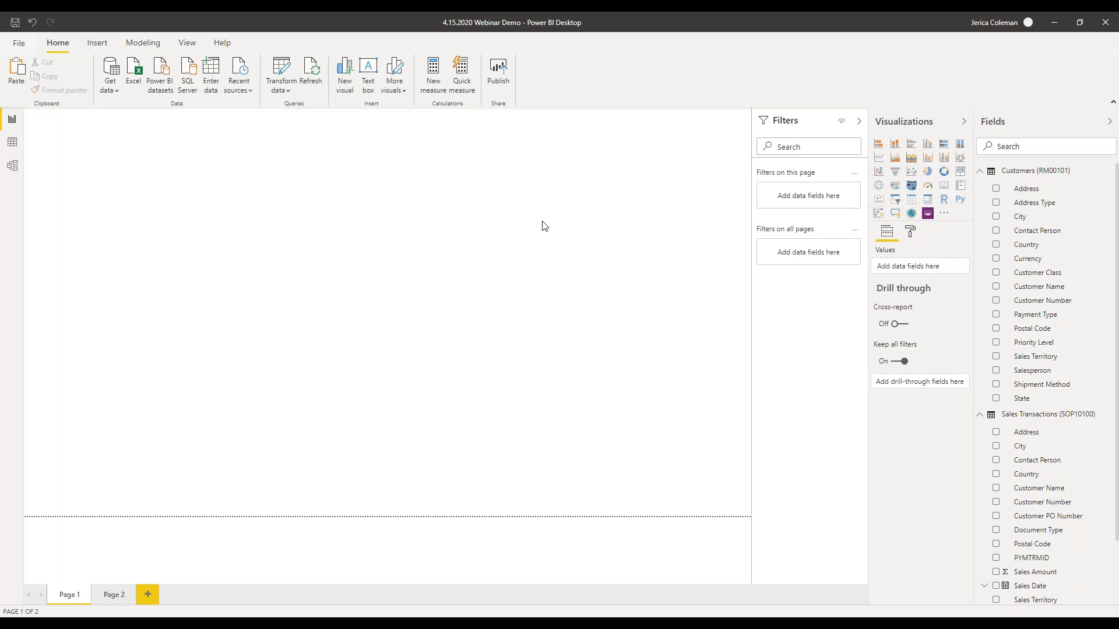
Step: Insert the Logo picture from the Desktop folder onto Page 1 and shorten its frame to fit the logo
left_click(94, 46)
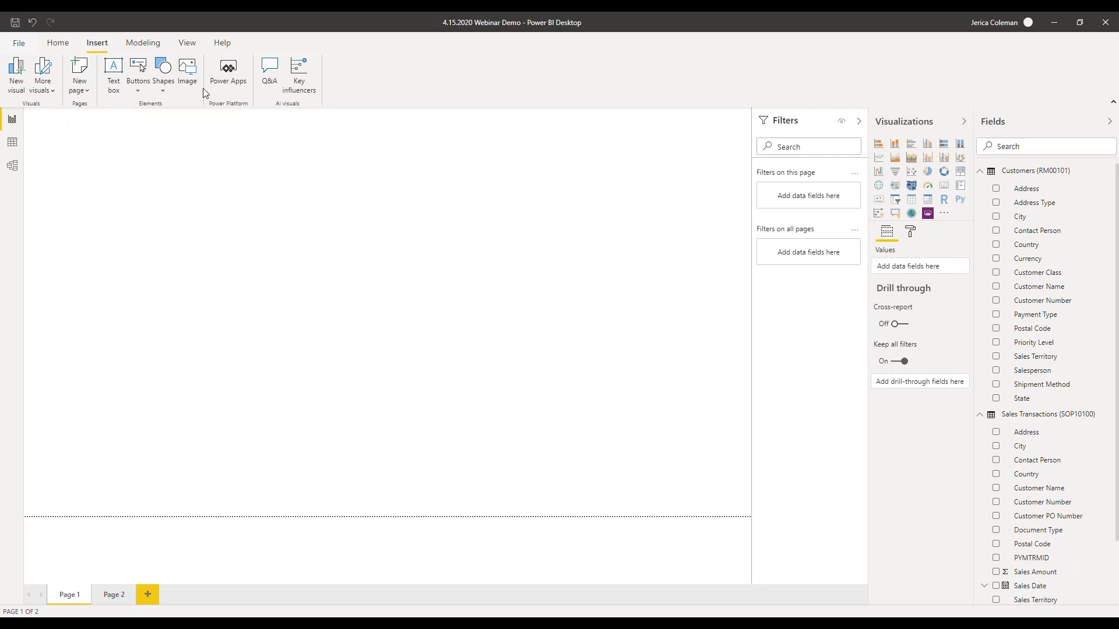
left_click(189, 78)
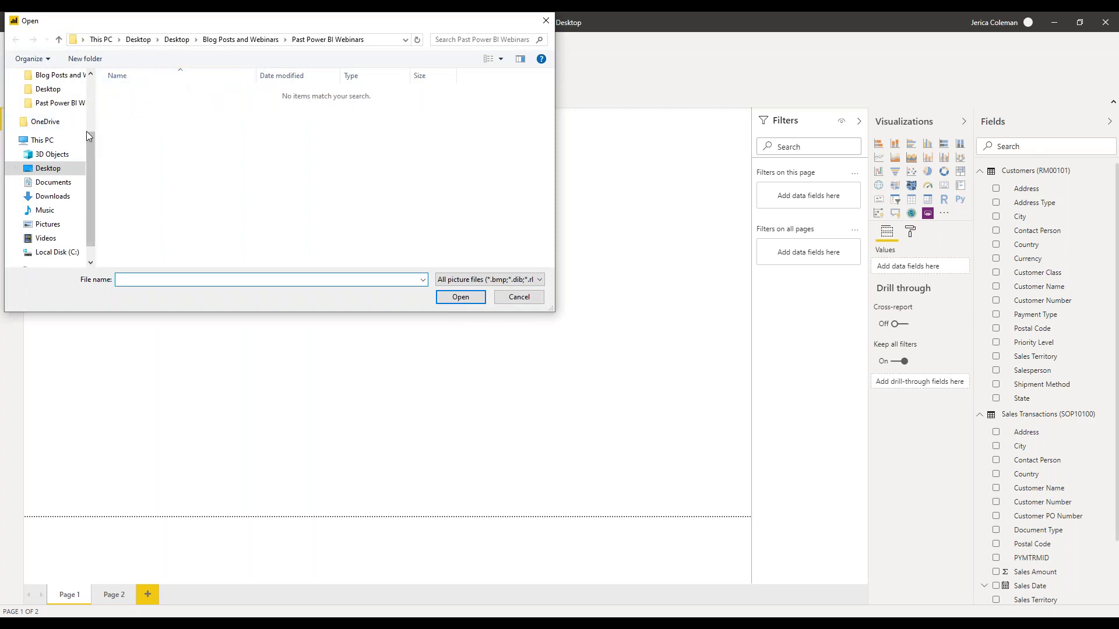
scroll(69, 139, "up", 1)
scroll(68, 139, "up", 2)
left_click(48, 112)
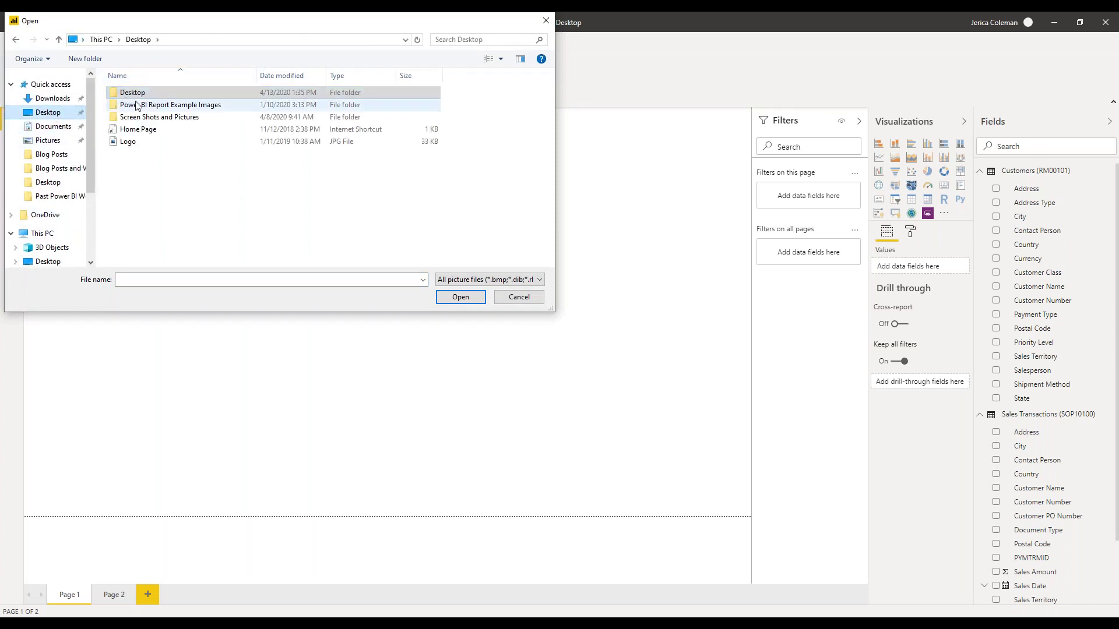
left_click(125, 142)
left_click(460, 297)
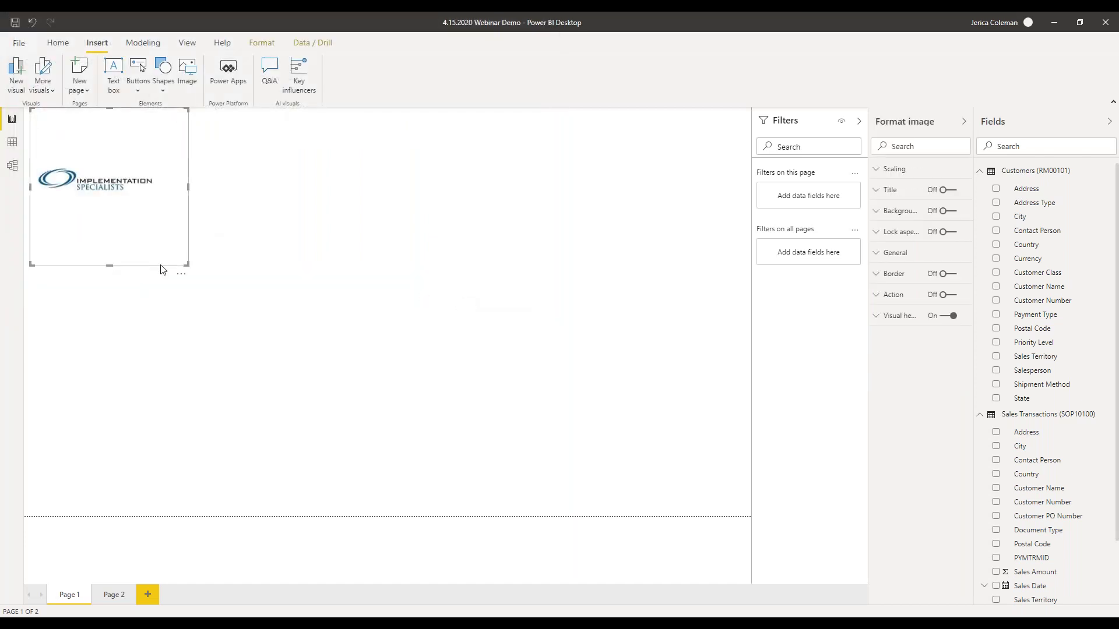
left_click_drag(111, 269, 131, 165)
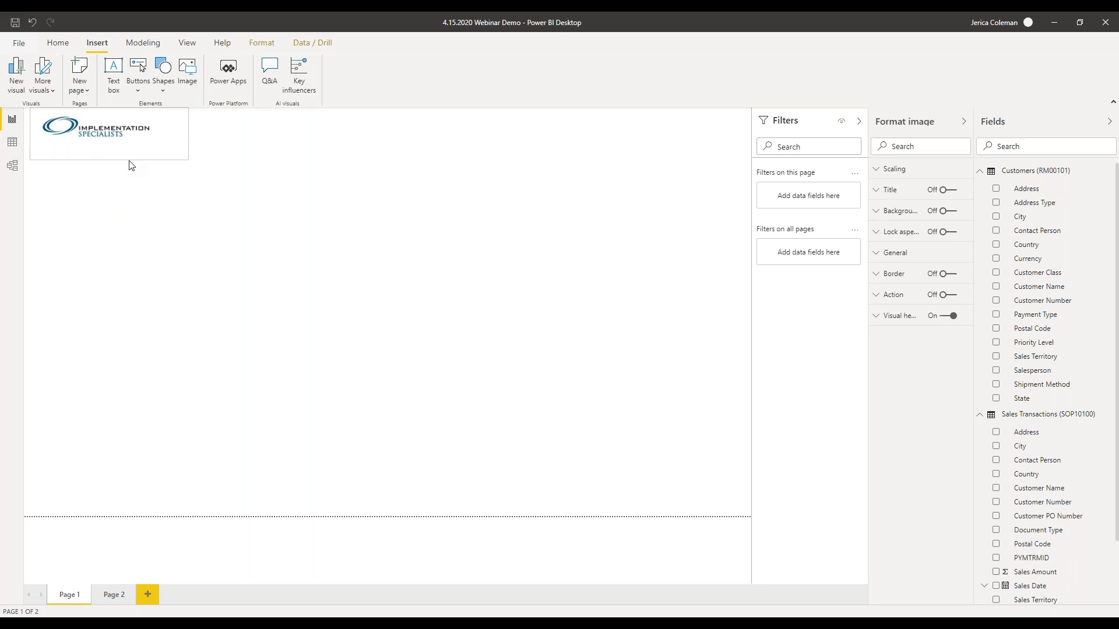
left_click(233, 173)
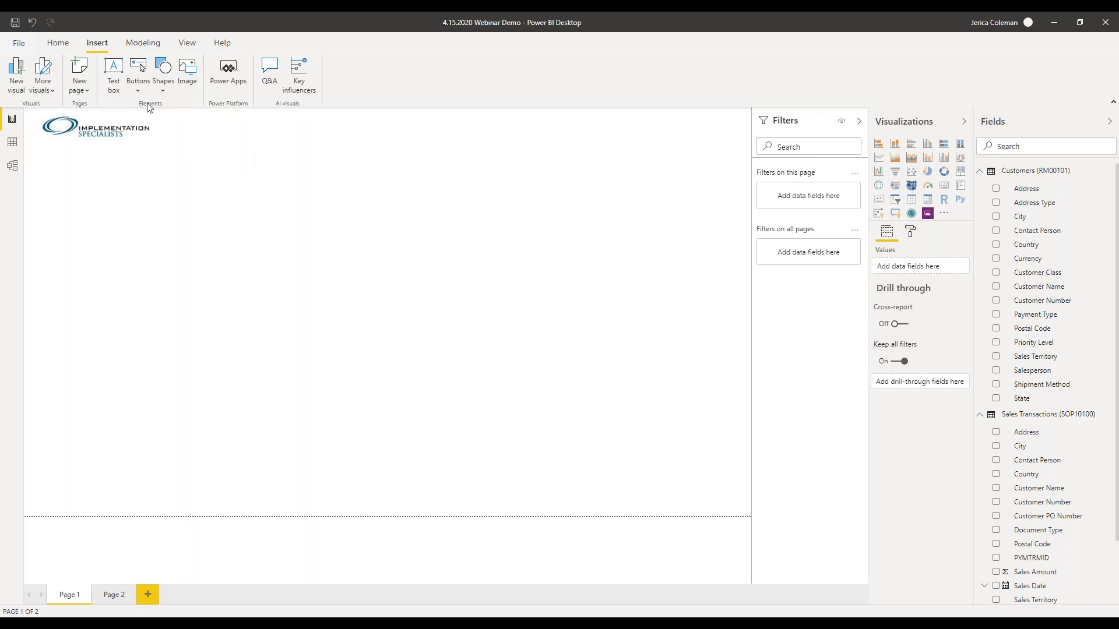
Step: Add a text box reading "Your Report Name Here" and format the text bold, centred and size 12
left_click(114, 68)
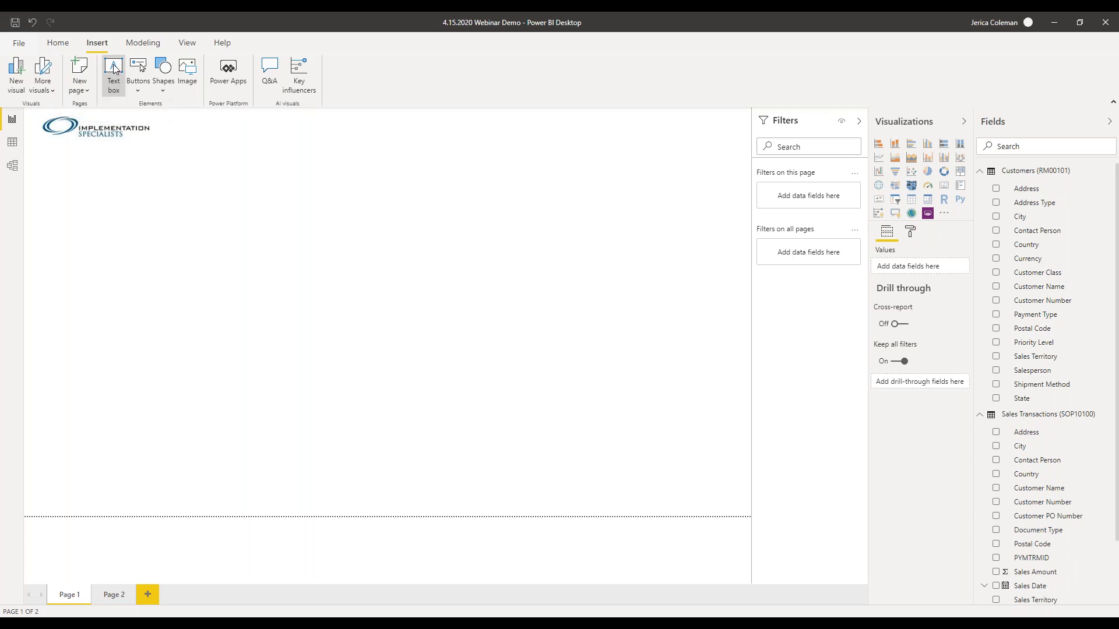
type("Your Report Name Here")
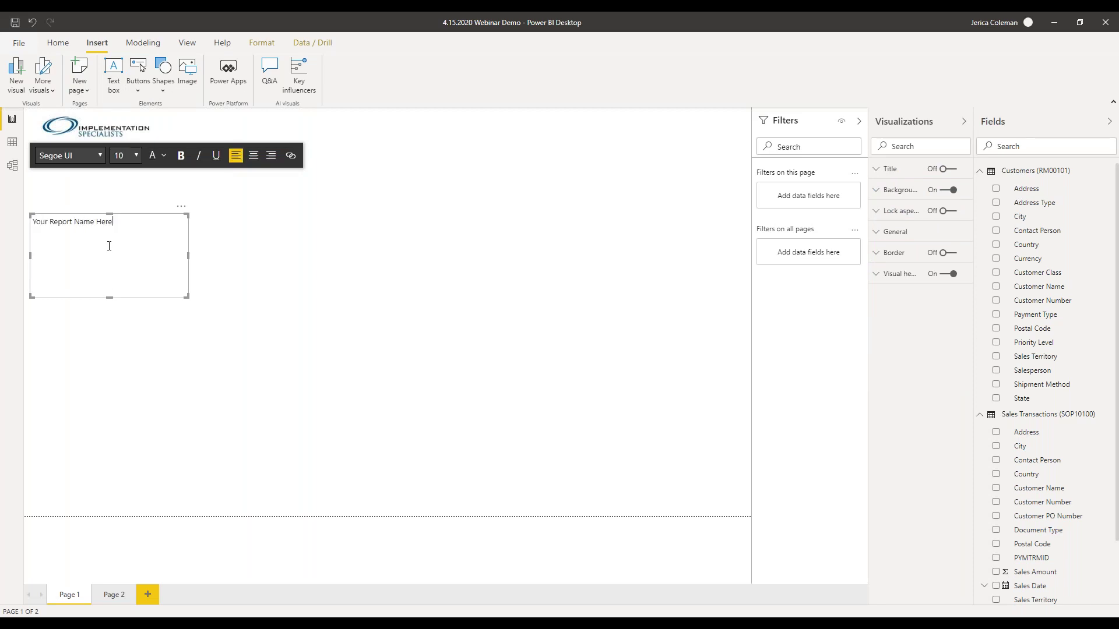
left_click_drag(115, 222, 32, 221)
key("ctrl+b")
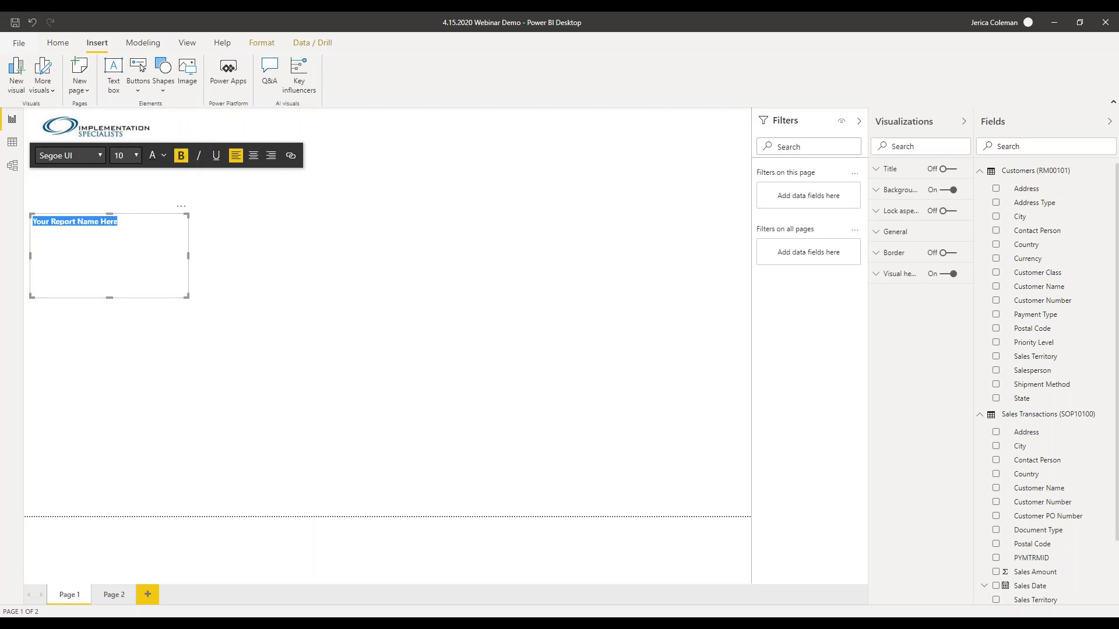
left_click(253, 155)
left_click(135, 155)
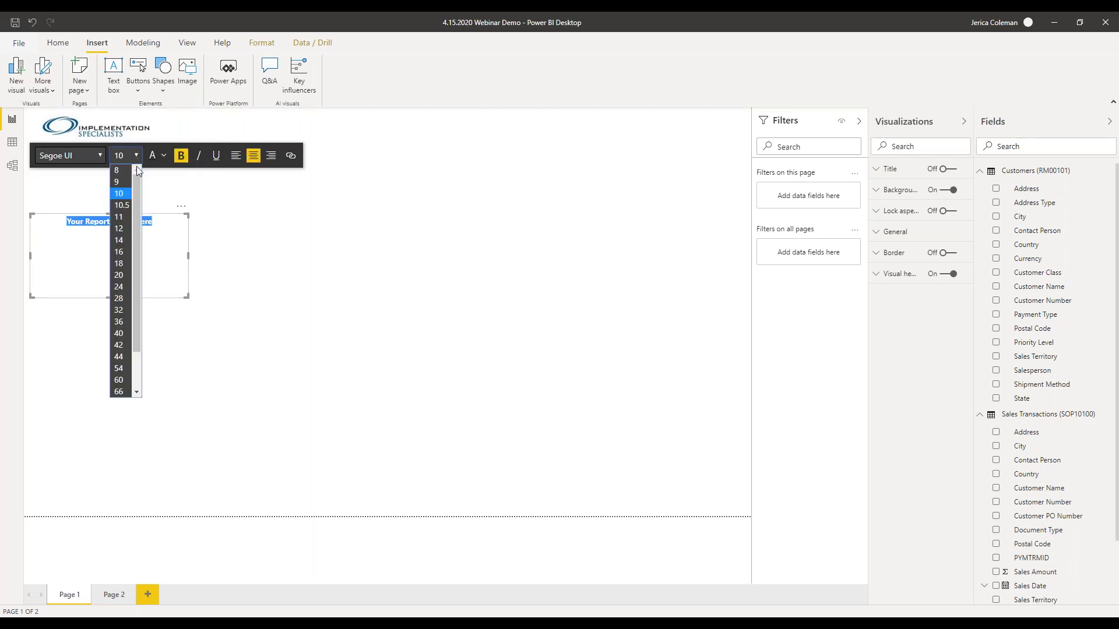
left_click(121, 230)
Step: Shrink the title text box to one line high and move it directly below the logo
left_click_drag(110, 298, 124, 238)
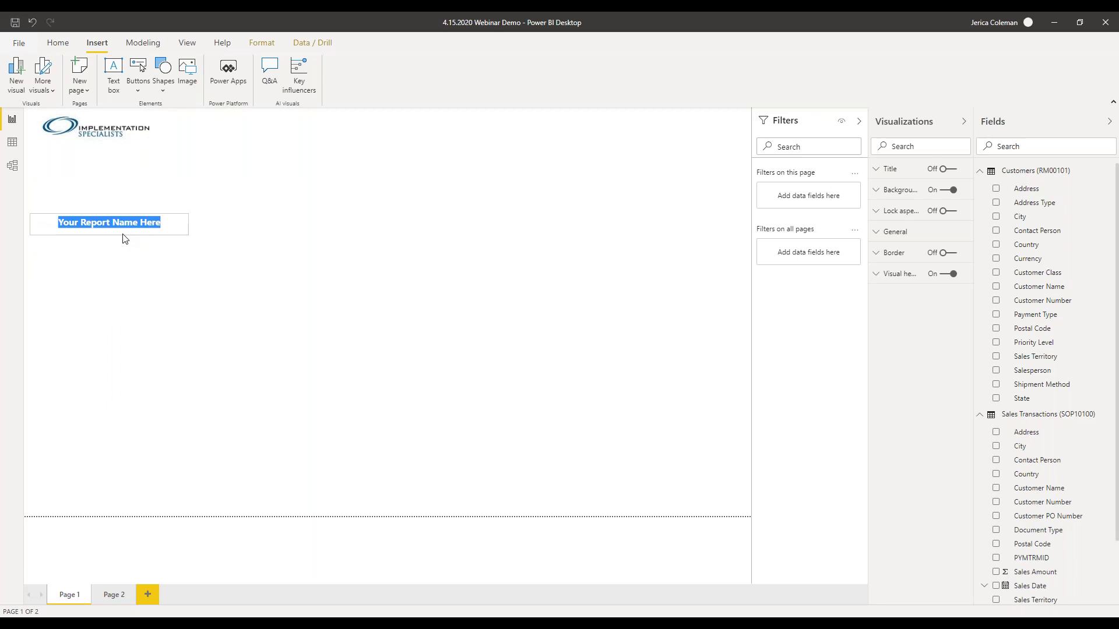
left_click(109, 268)
left_click_drag(45, 221, 46, 153)
left_click(137, 240)
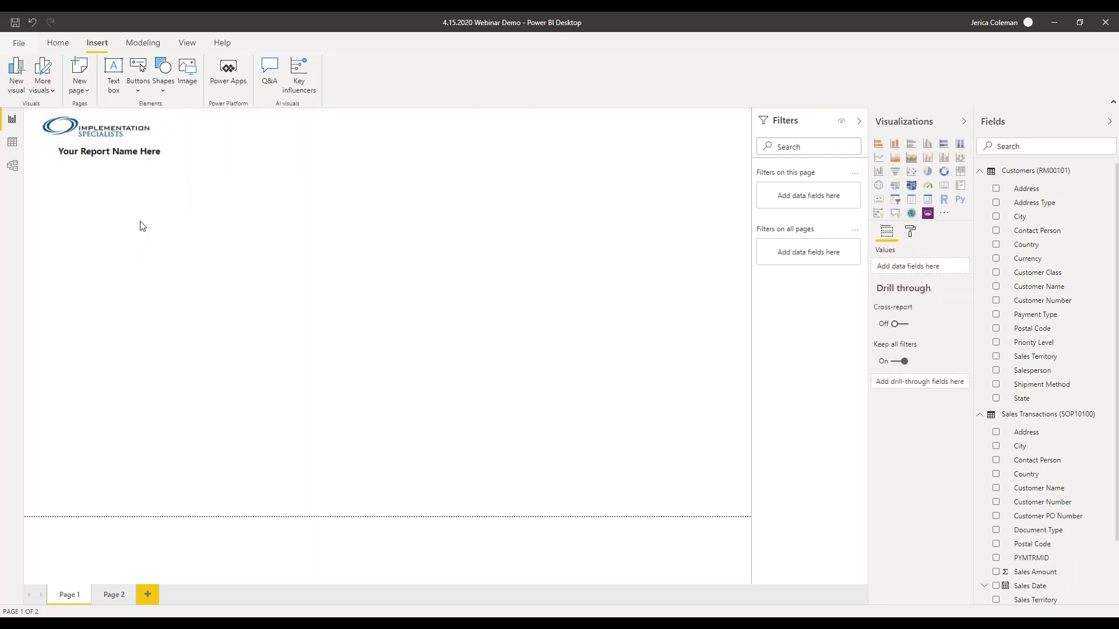
Step: Insert a right arrow button and place it in the upper-right corner of the report page
left_click(140, 97)
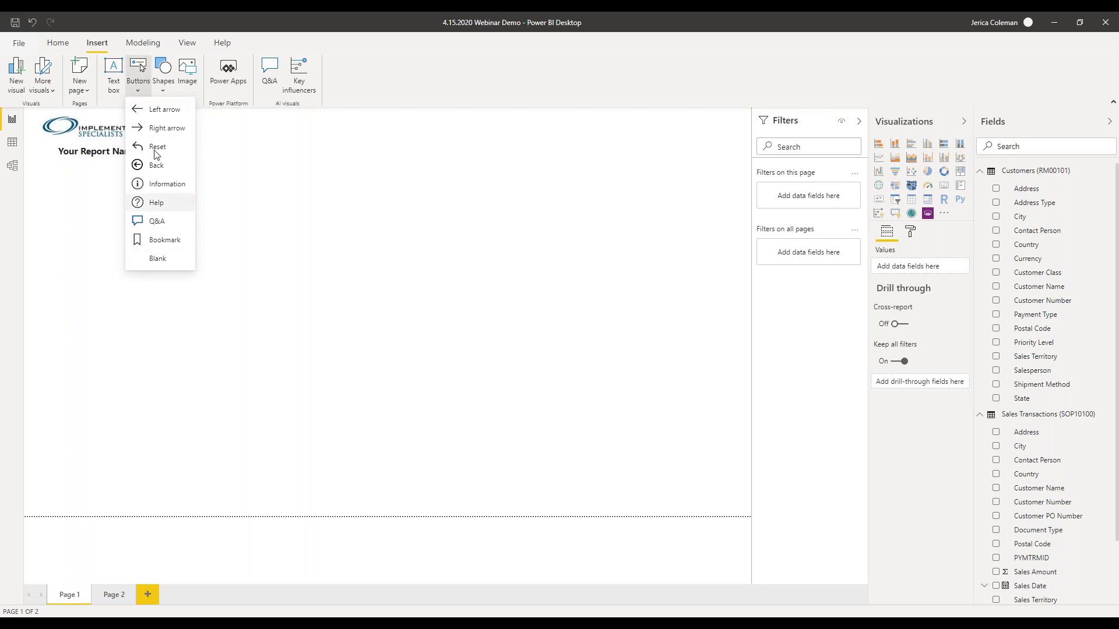
left_click(155, 131)
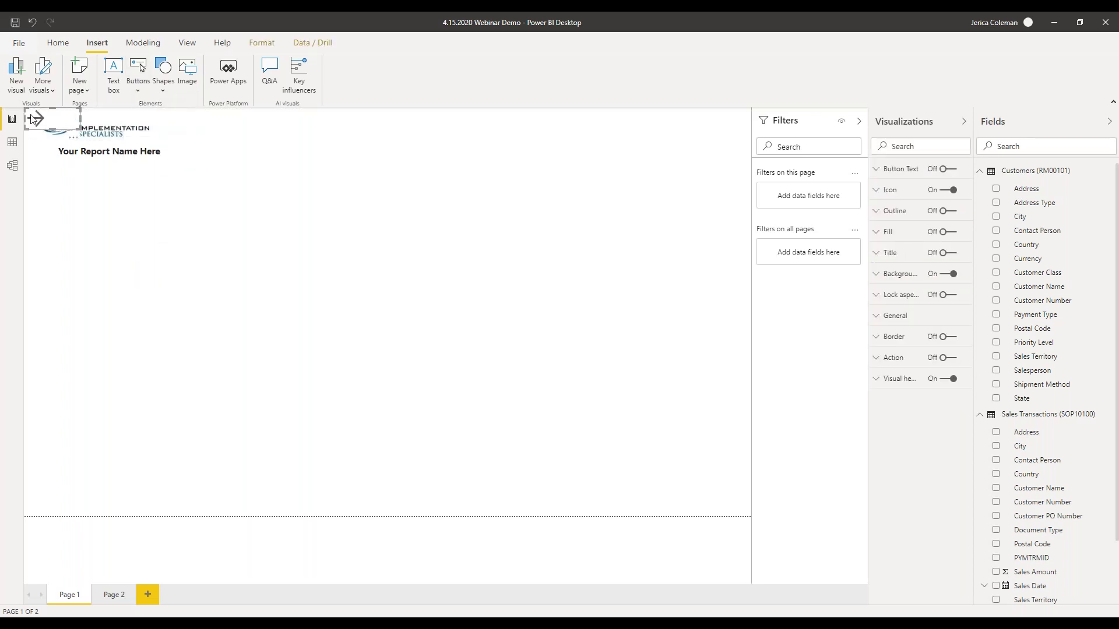
left_click_drag(32, 120, 713, 72)
left_click_drag(694, 118, 727, 122)
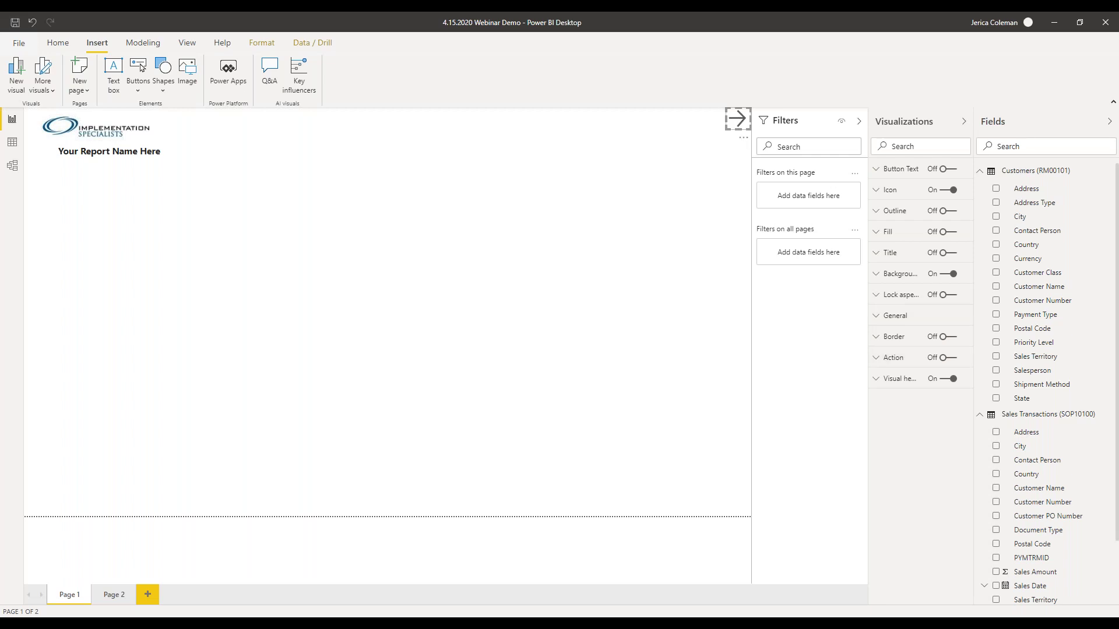
Step: Turn on the arrow button's action with type Page navigation and destination Page 2
left_click(944, 358)
left_click(892, 366)
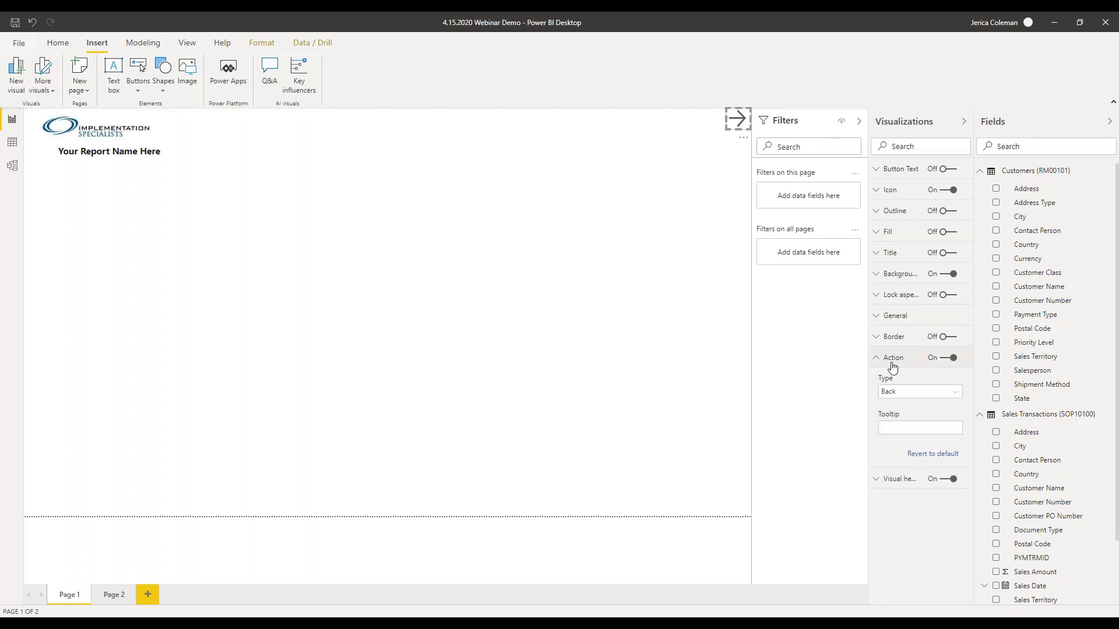
left_click(918, 391)
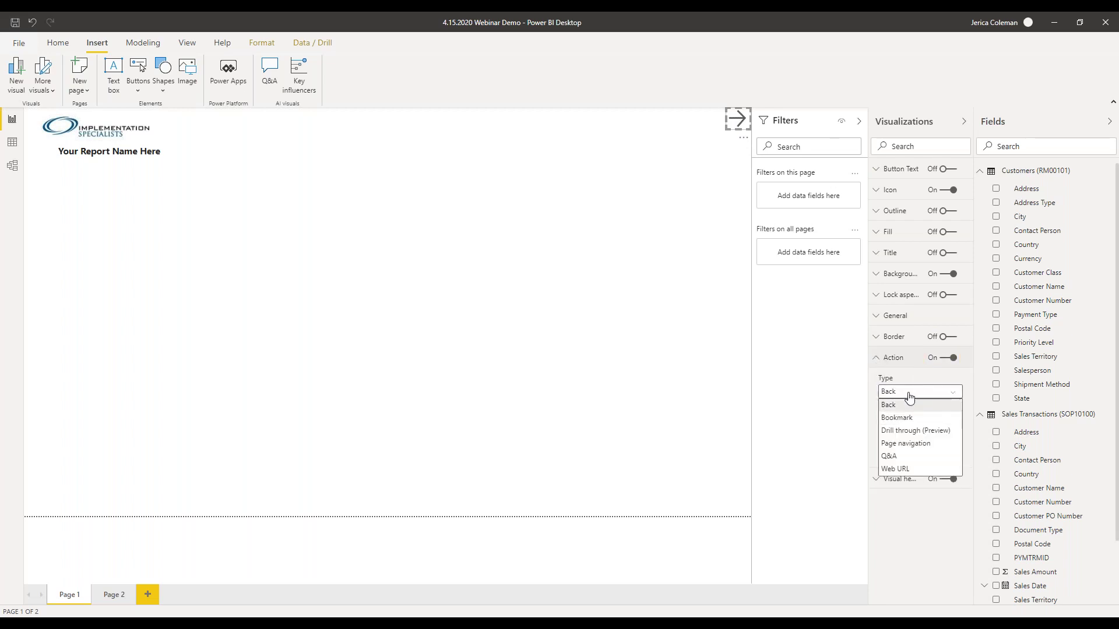
left_click(904, 447)
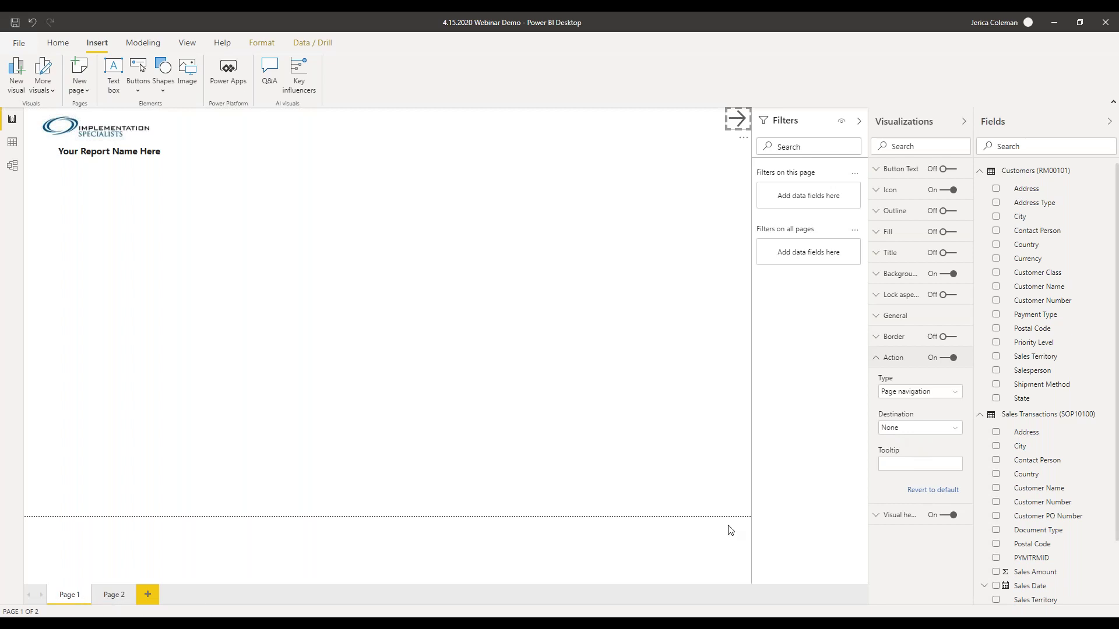
left_click(915, 429)
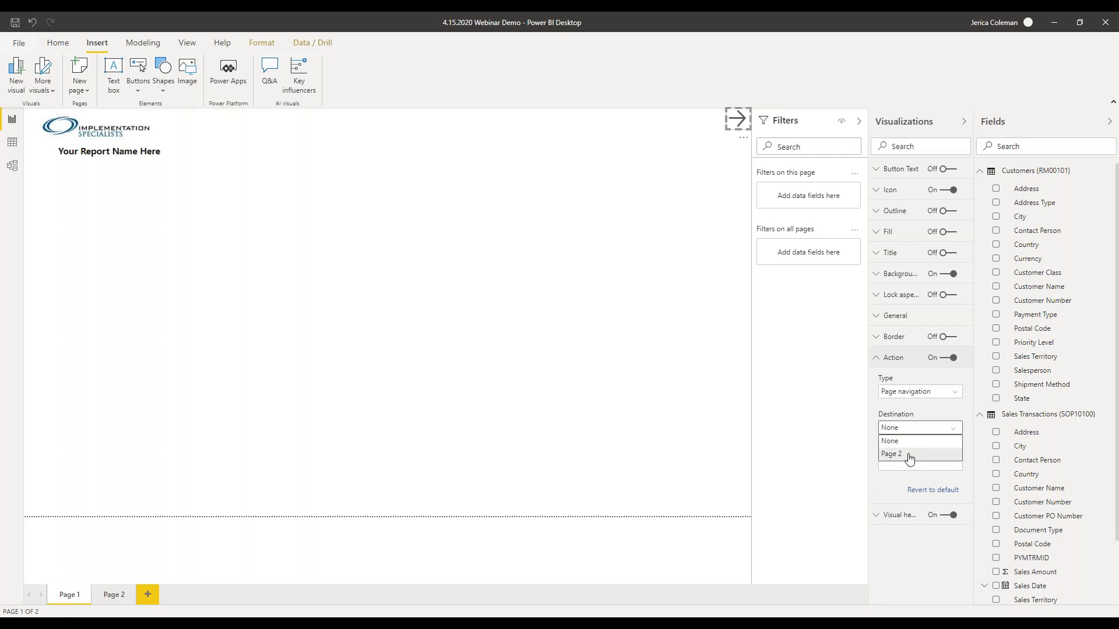
left_click(910, 453)
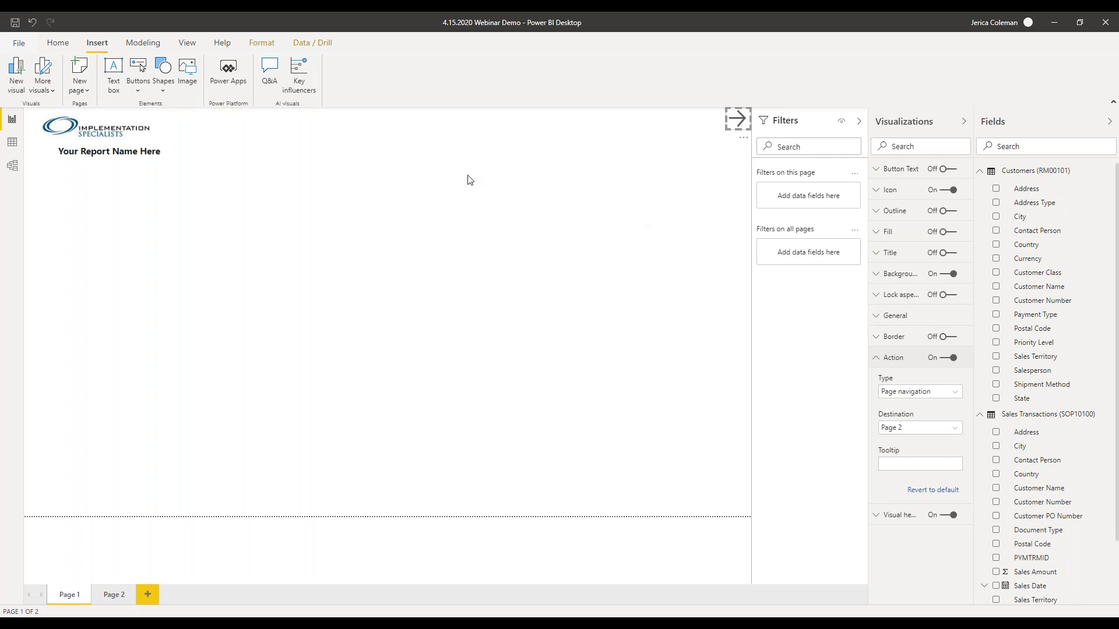
Step: Test the arrow button's page navigation, and return to Page 1
left_click(536, 149)
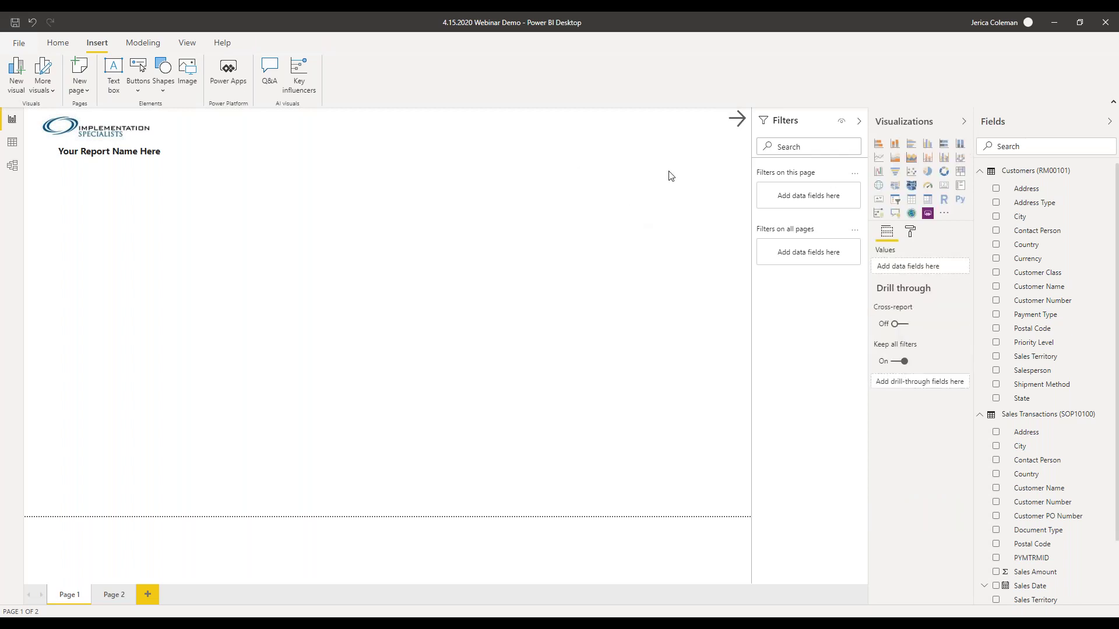
left_click(737, 120, "ctrl")
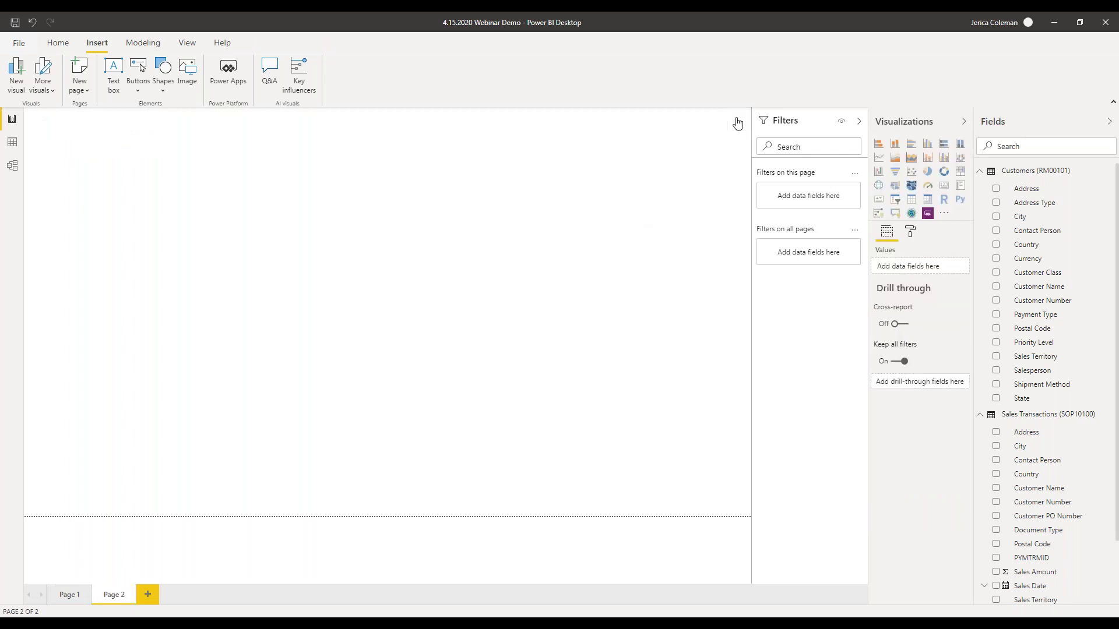
left_click(69, 597)
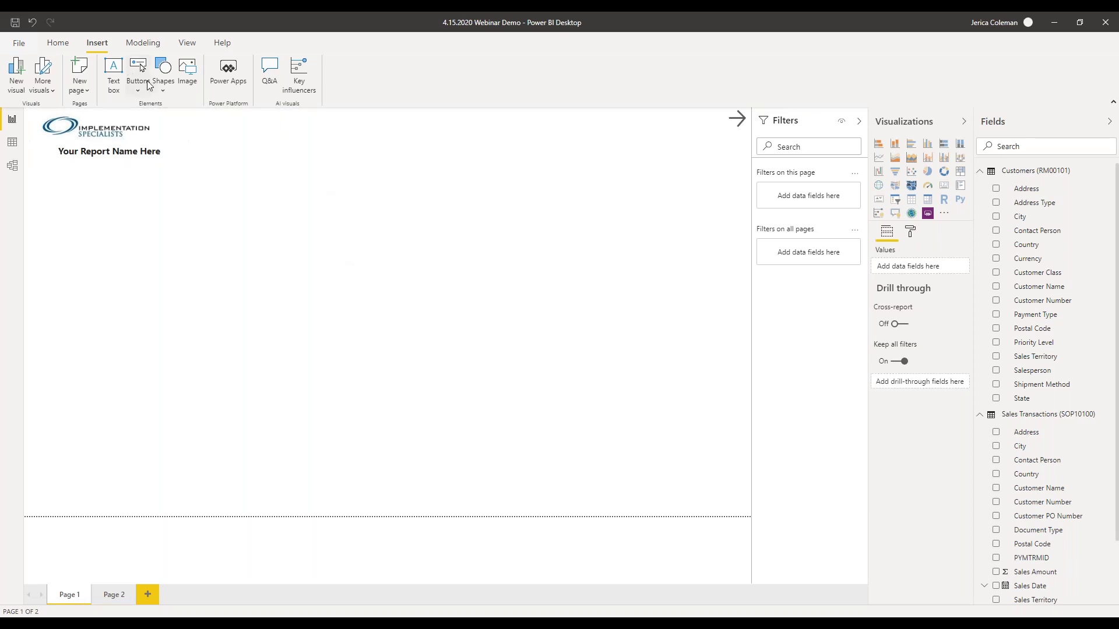
Step: Insert an arrow shape on Page 1, shrink it, and place it beside the report title under the logo
left_click(163, 90)
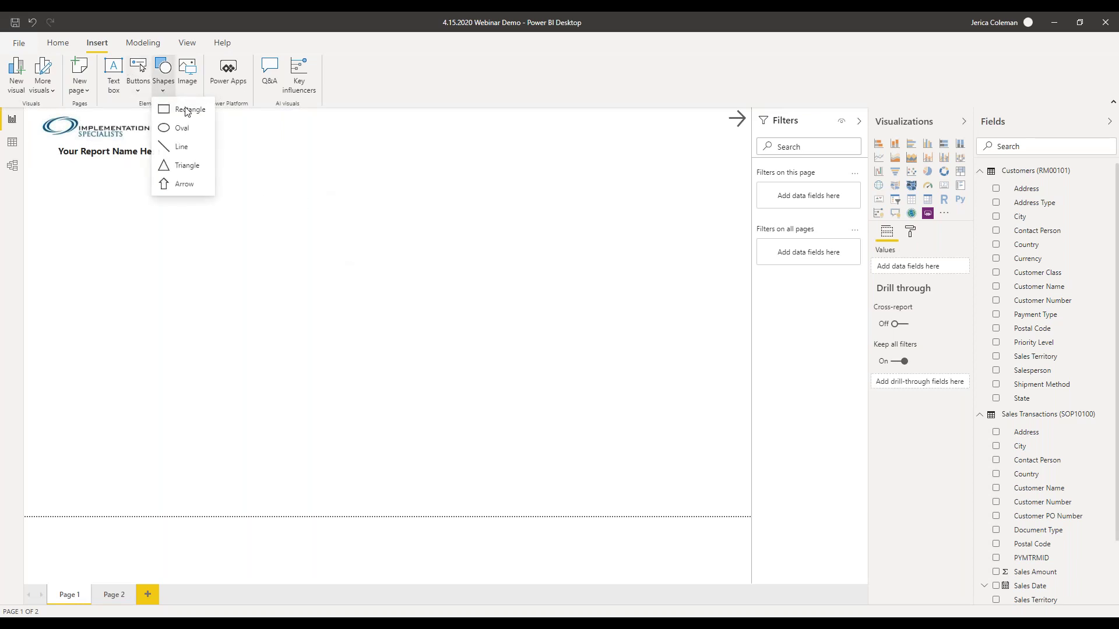
left_click(180, 188)
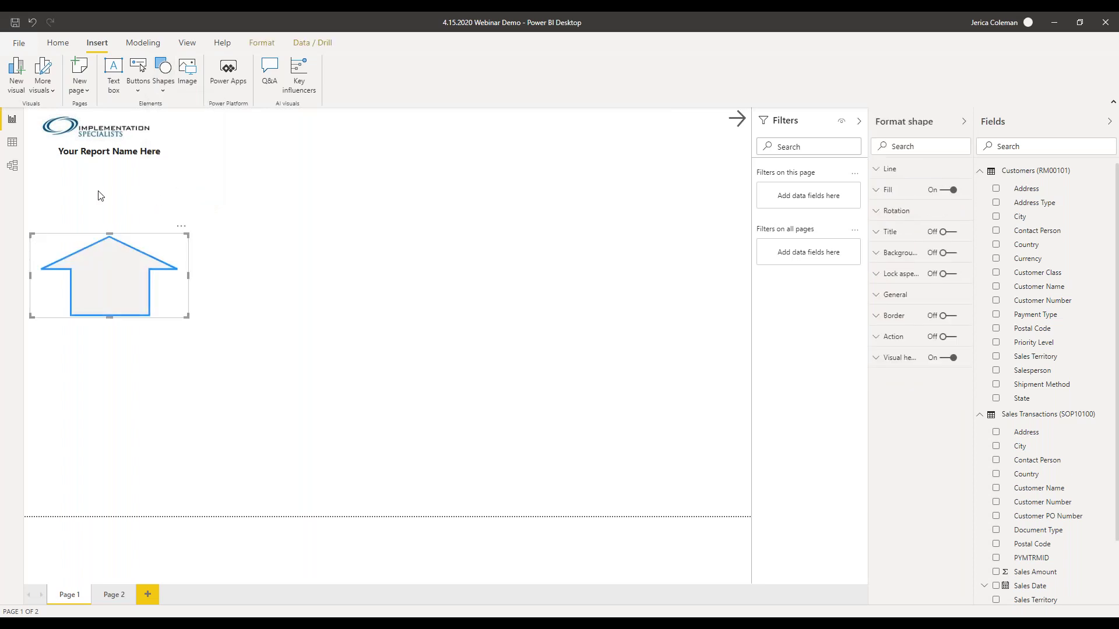
left_click_drag(186, 316, 45, 187)
left_click(251, 221)
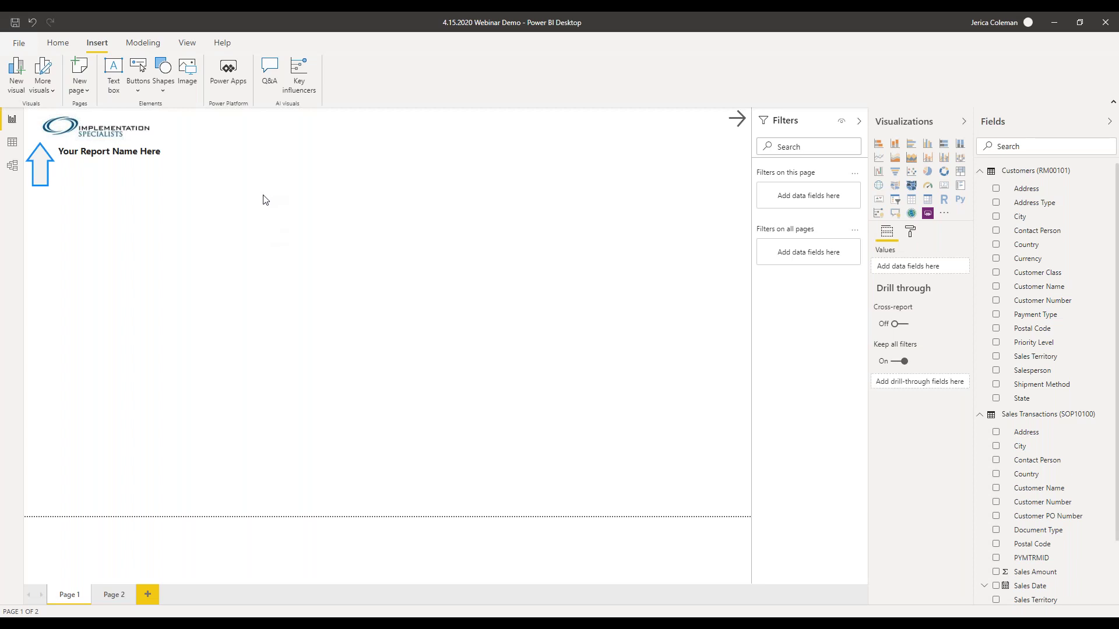
Step: Add a clustered bar chart with Customer Name as axis and Sales Amount as value from Sales Transactions, and make it taller and slightly wider
left_click(912, 146)
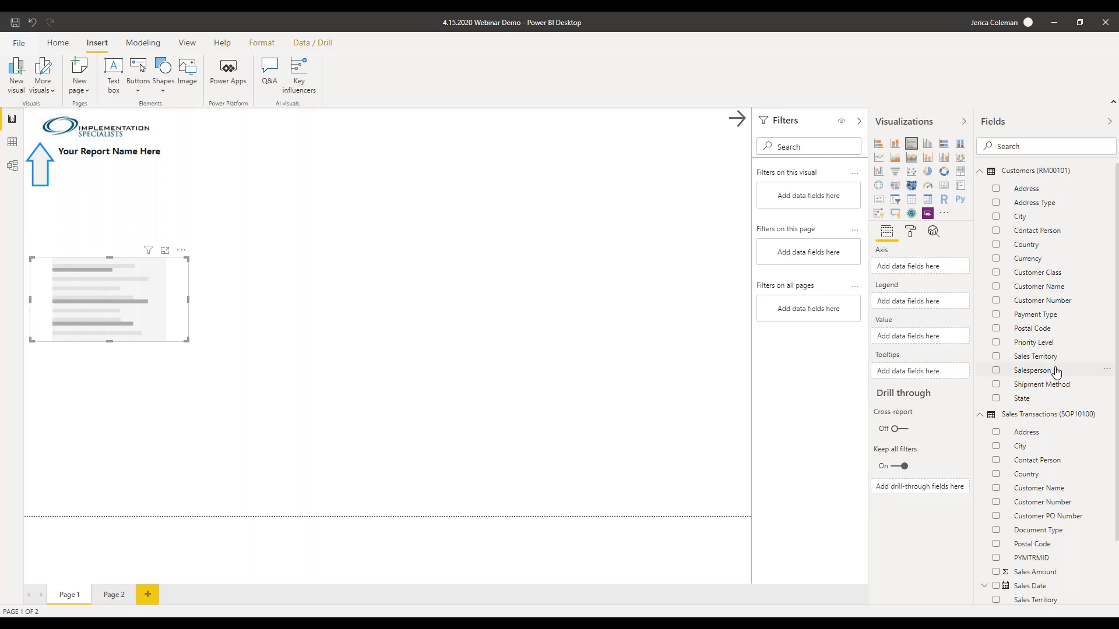
scroll(1046, 428, "down", 1)
scroll(1045, 427, "down", 3)
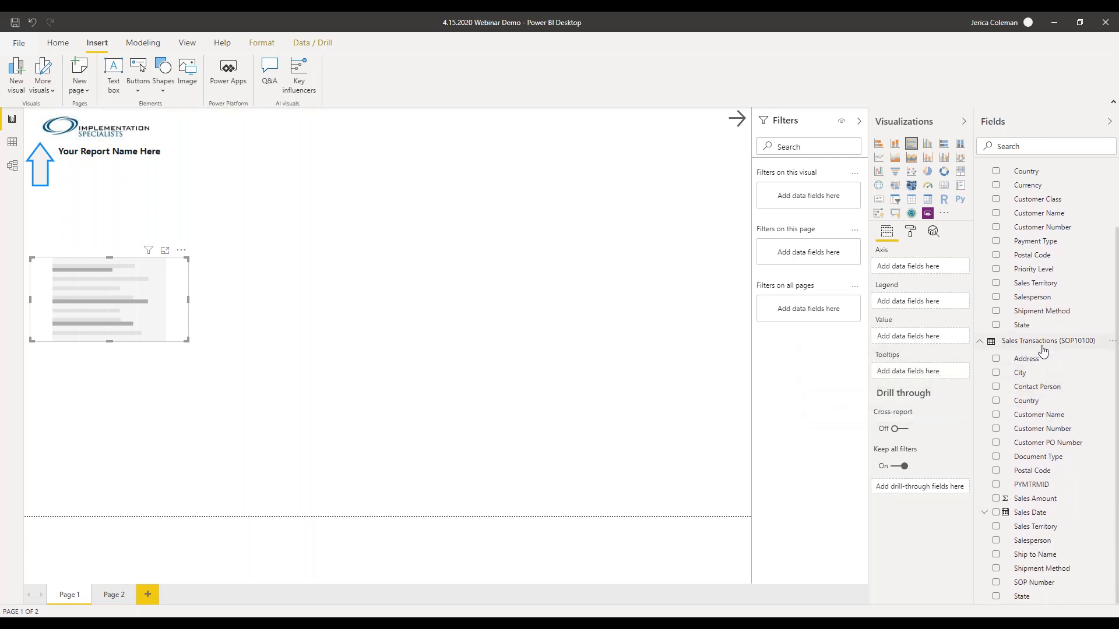
left_click_drag(1051, 418, 950, 271)
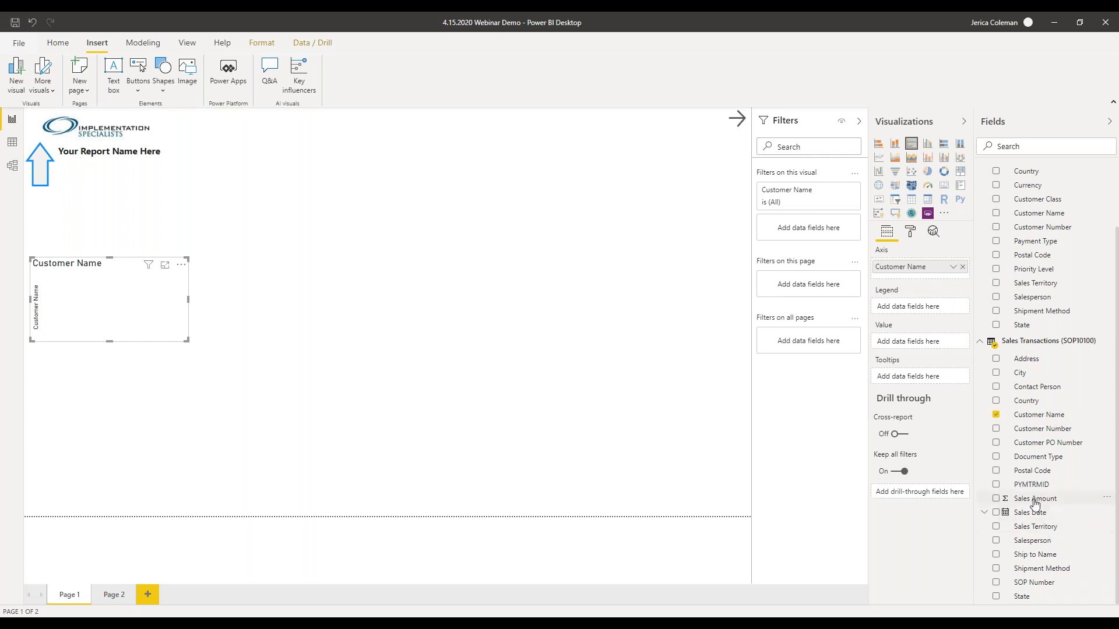
left_click_drag(1035, 504, 930, 350)
left_click_drag(109, 342, 96, 488)
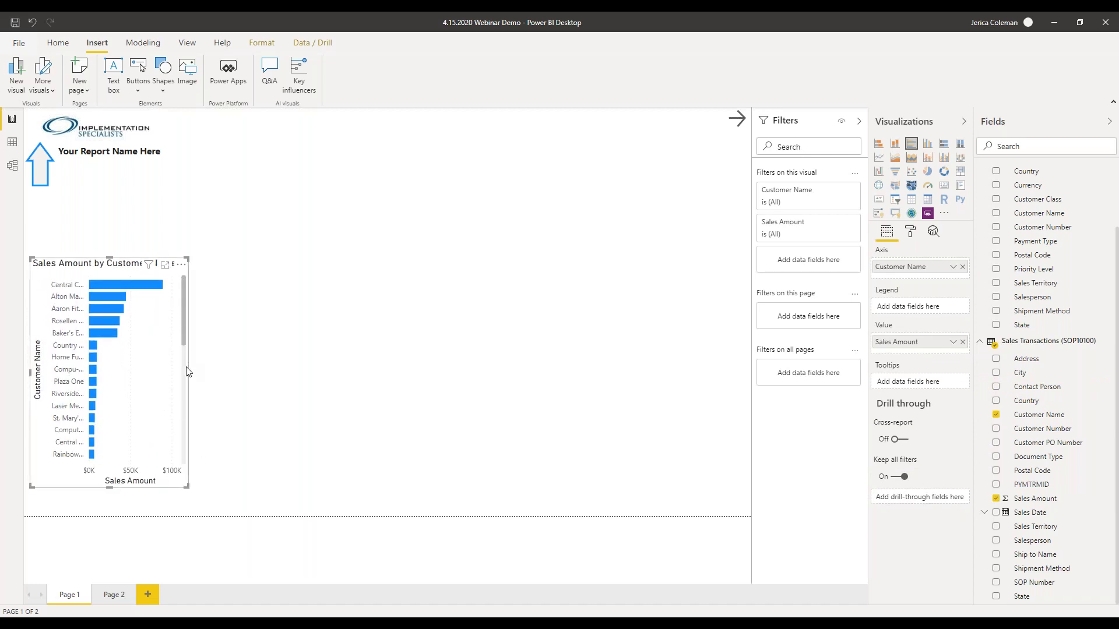
left_click_drag(187, 371, 208, 373)
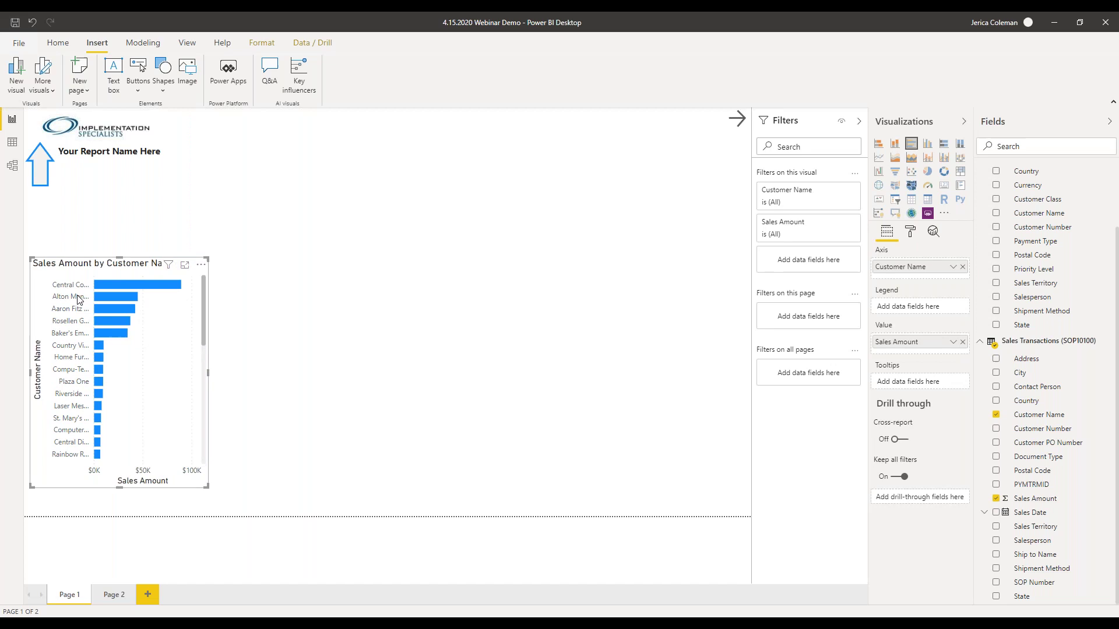
Step: Add the Salesperson field from Sales Transactions to the bar chart's tooltips
mouse_move(105, 287)
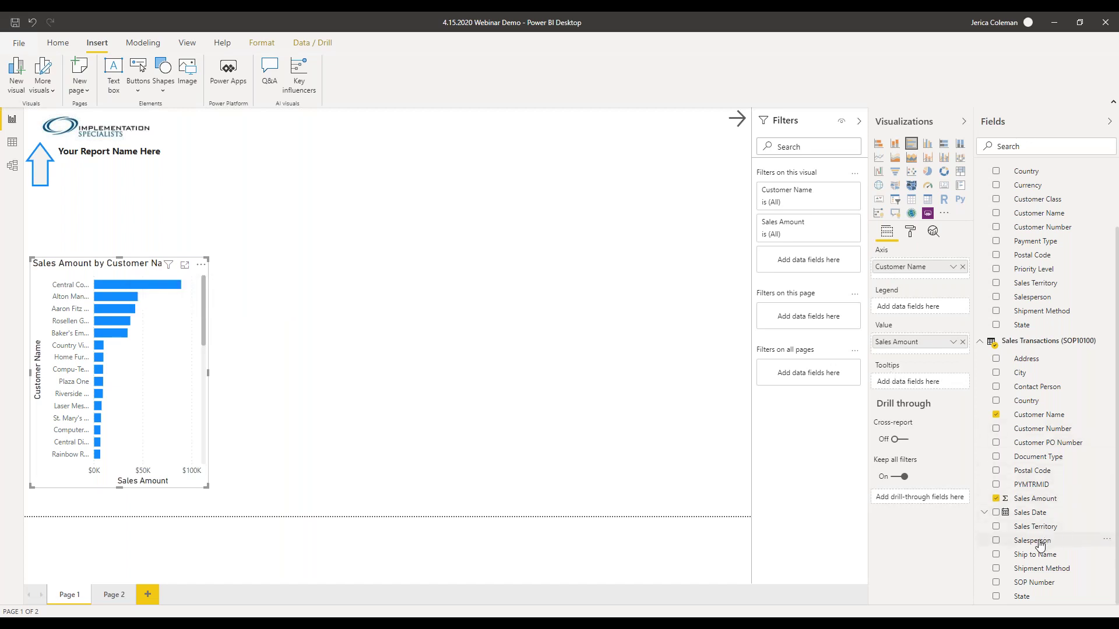
left_click_drag(1039, 545, 932, 386)
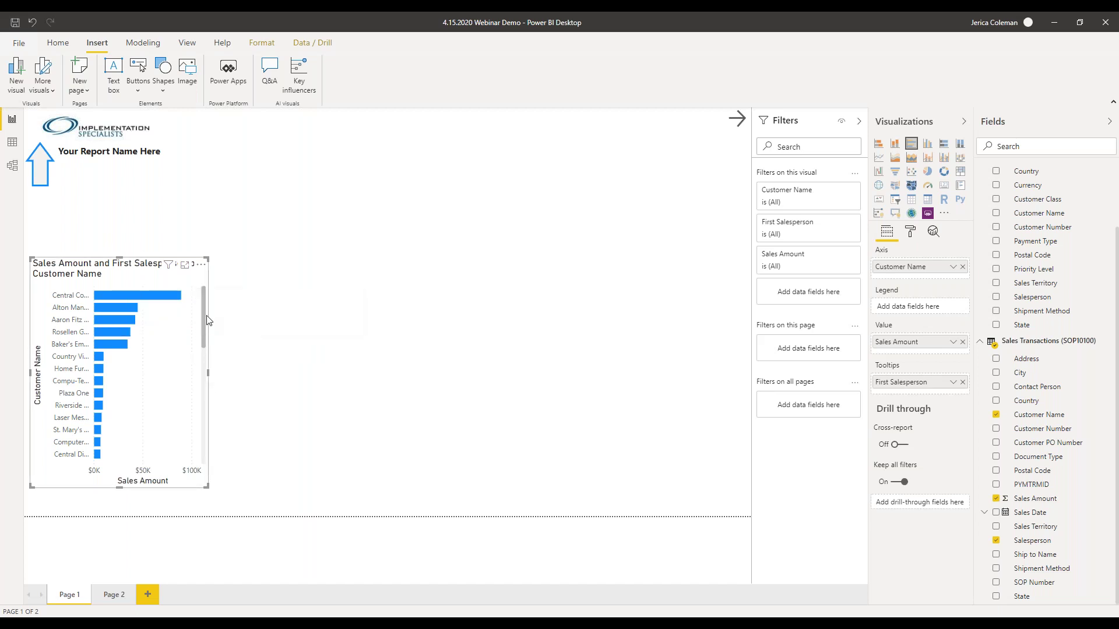
Step: Make the sales by customer bar chart taller by extending its upper edge toward the report title
left_click_drag(120, 257, 120, 207)
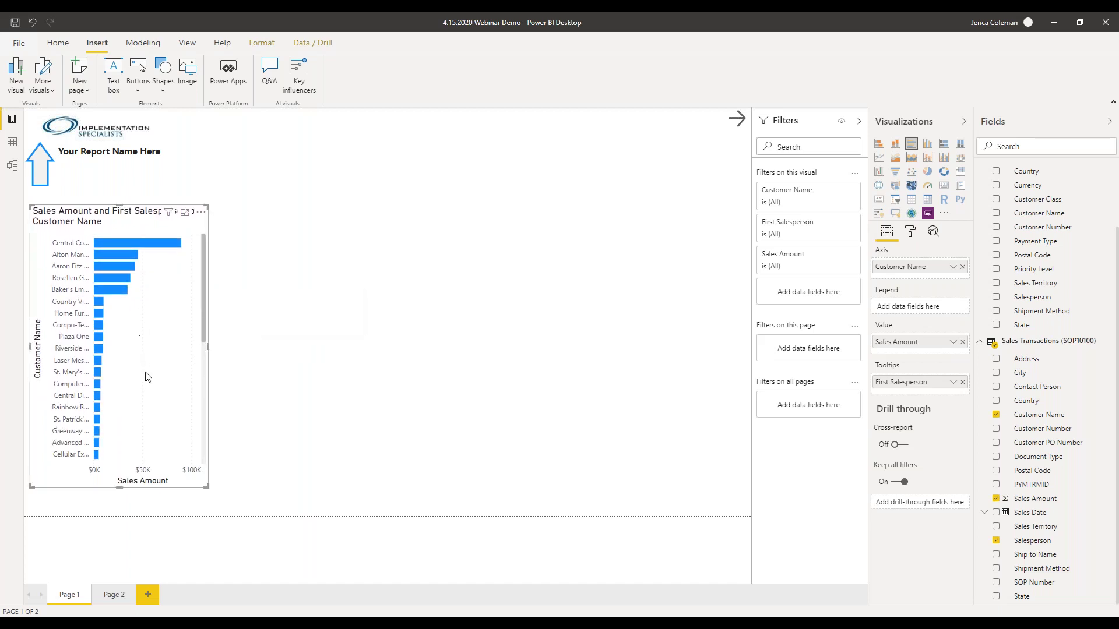
scroll(152, 381, "up", 2)
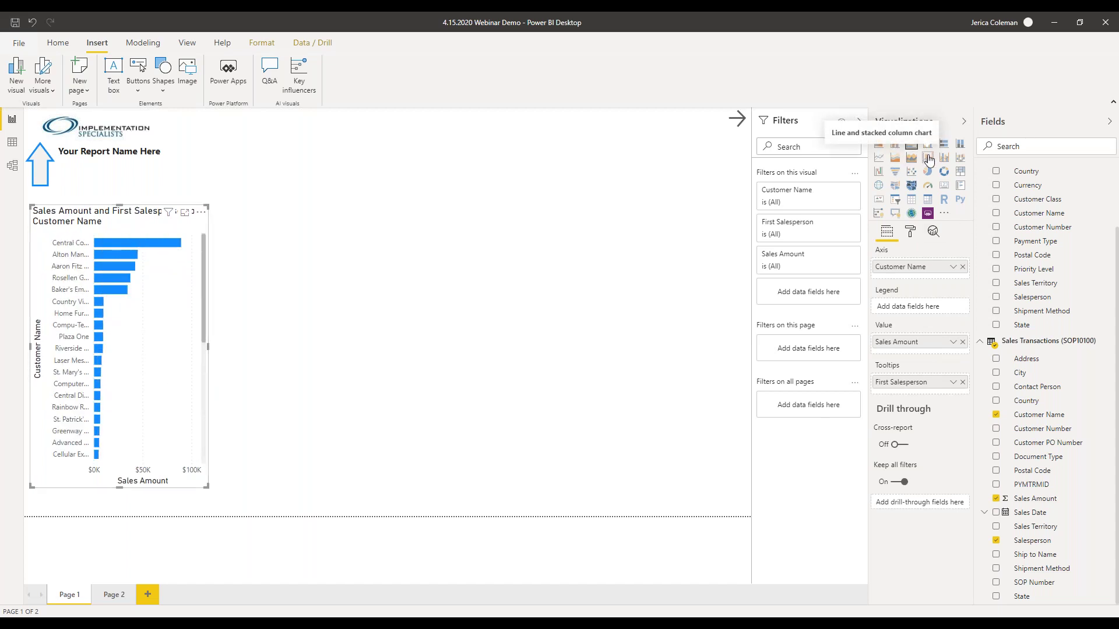
Step: Try the sales chart as an area, stacked area, and line and stacked column chart, and return it to a clustered bar chart
left_click(896, 163)
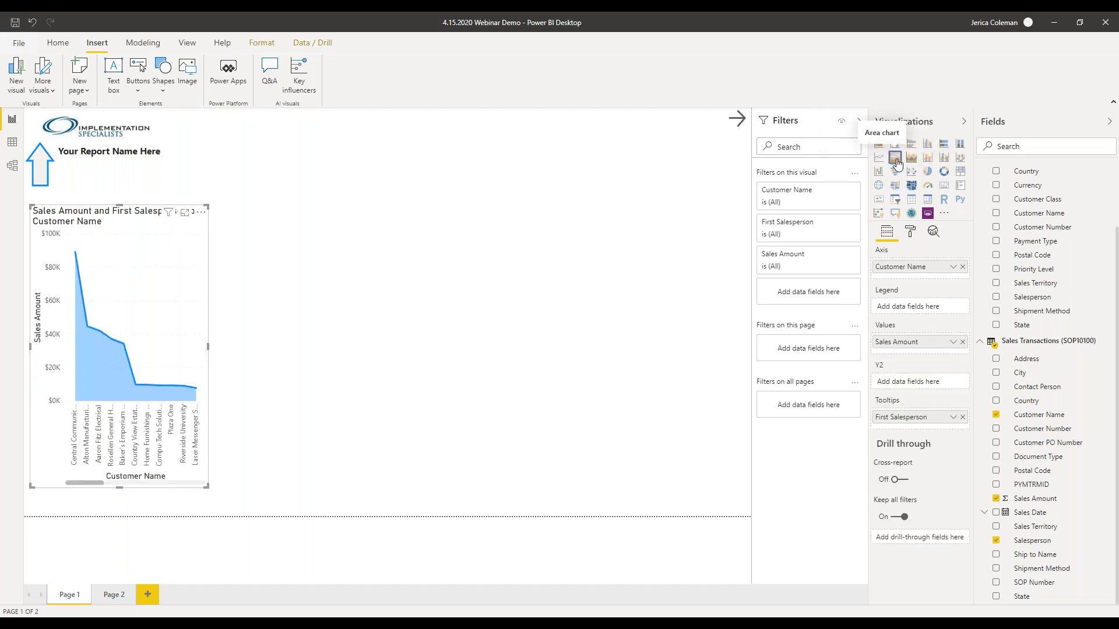
left_click(911, 161)
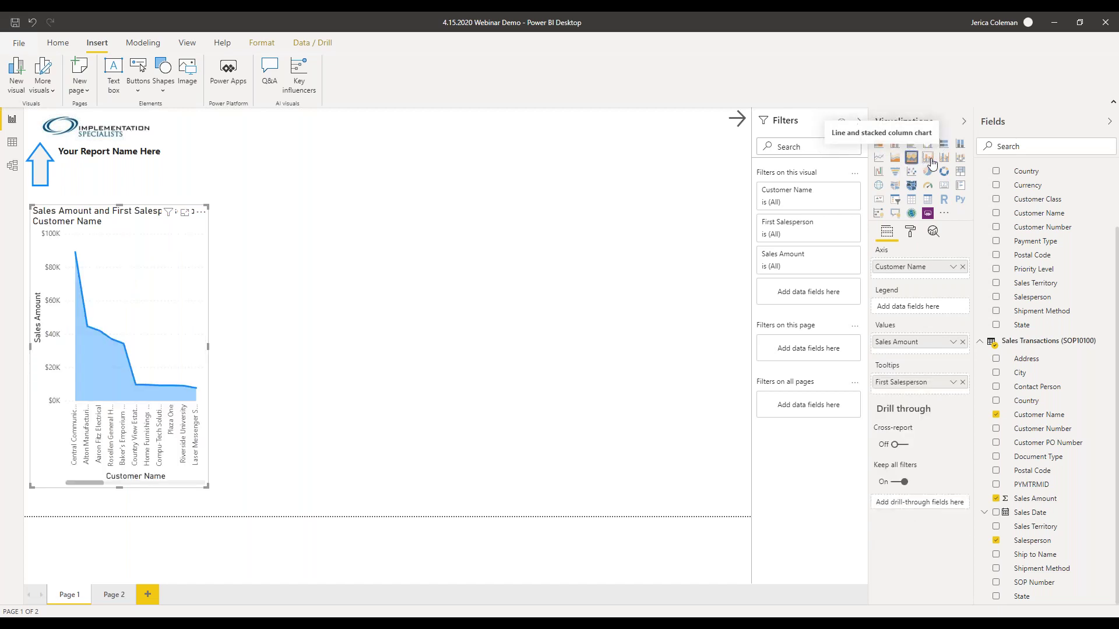
left_click(930, 162)
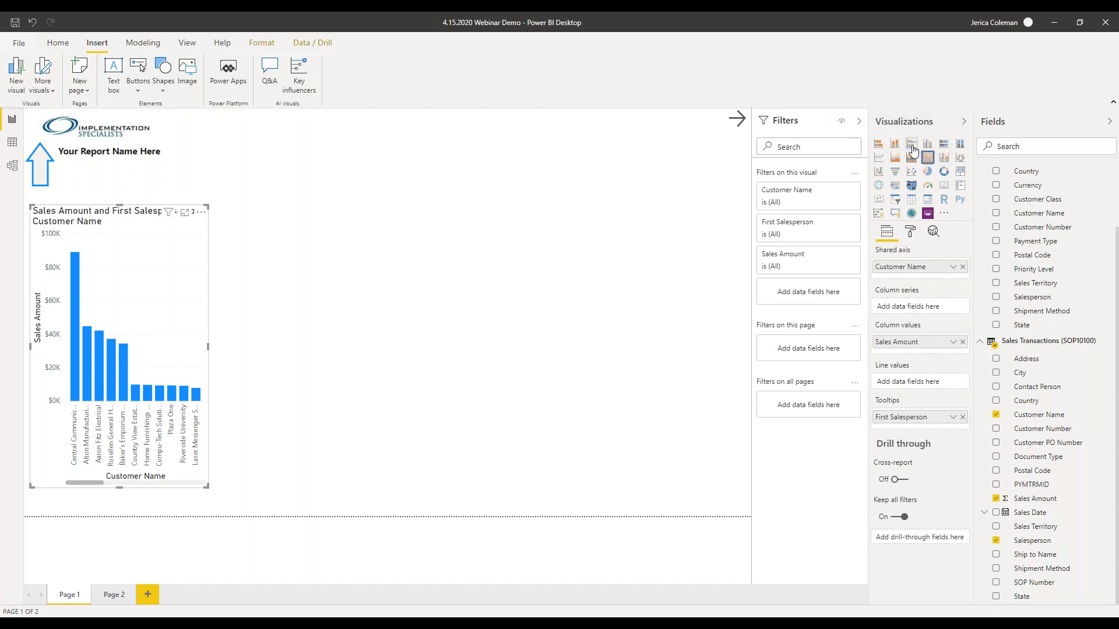
left_click(911, 146)
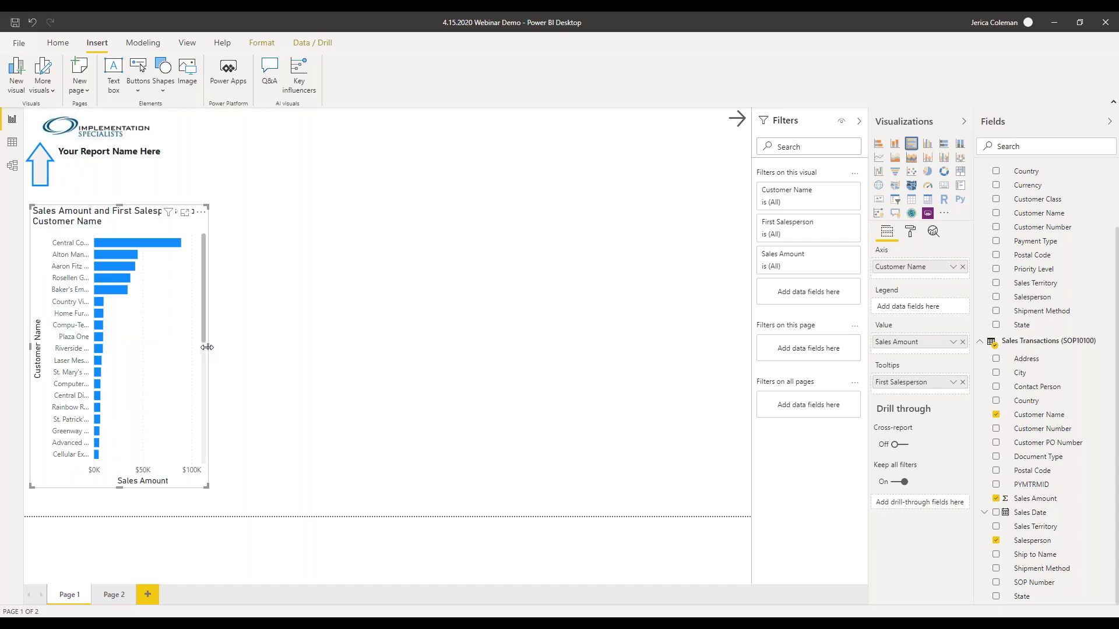
Step: Narrow the bar chart slightly and place it in the lower-left corner of the report page
left_click_drag(207, 347, 194, 347)
left_click_drag(76, 217, 107, 231)
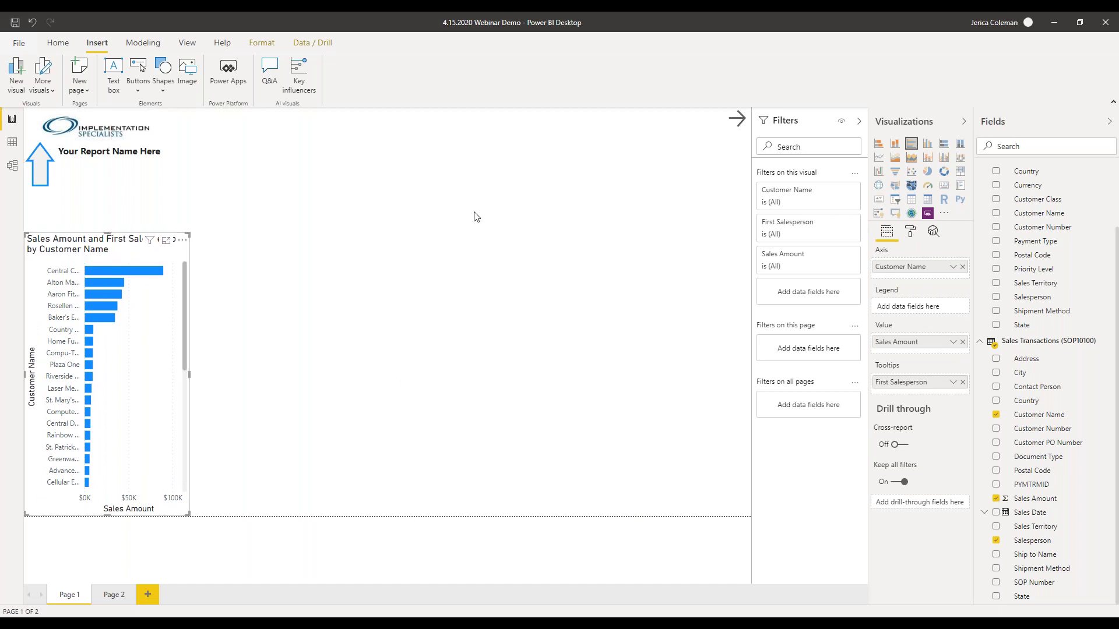
left_click(258, 183)
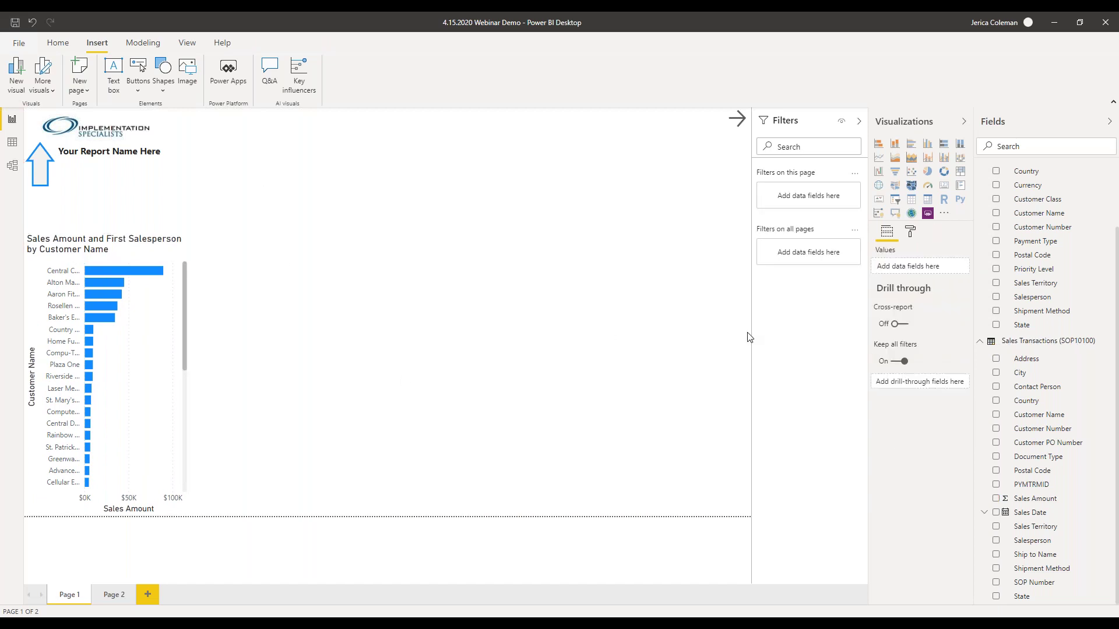
Step: Add a donut chart with Salesperson as legend and Customer Number as values from the Customers table
left_click(944, 173)
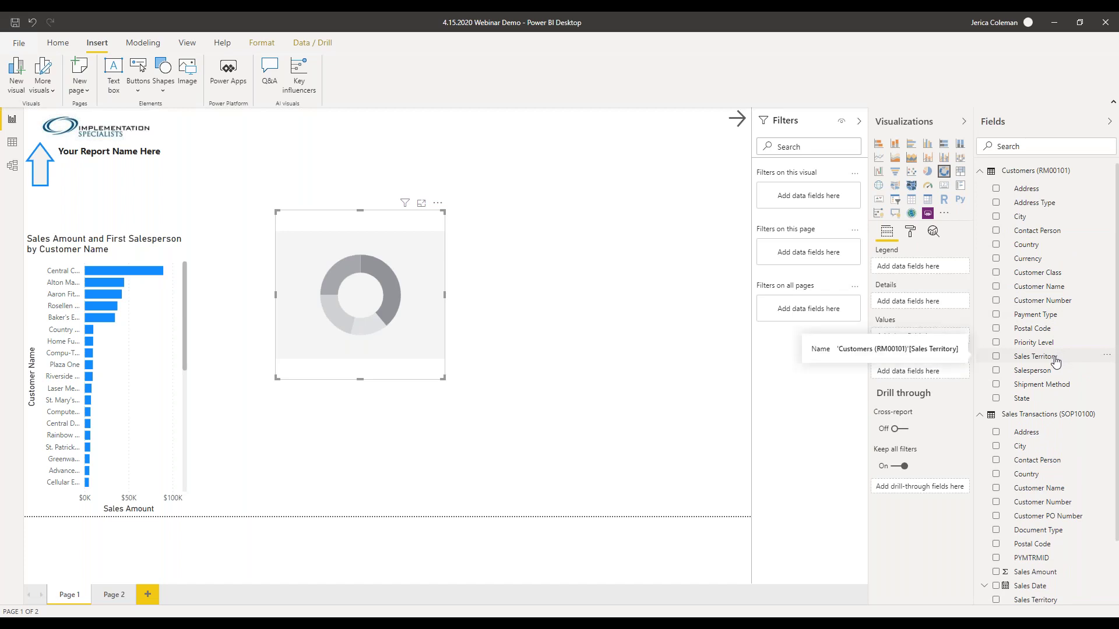
left_click_drag(1043, 373, 946, 267)
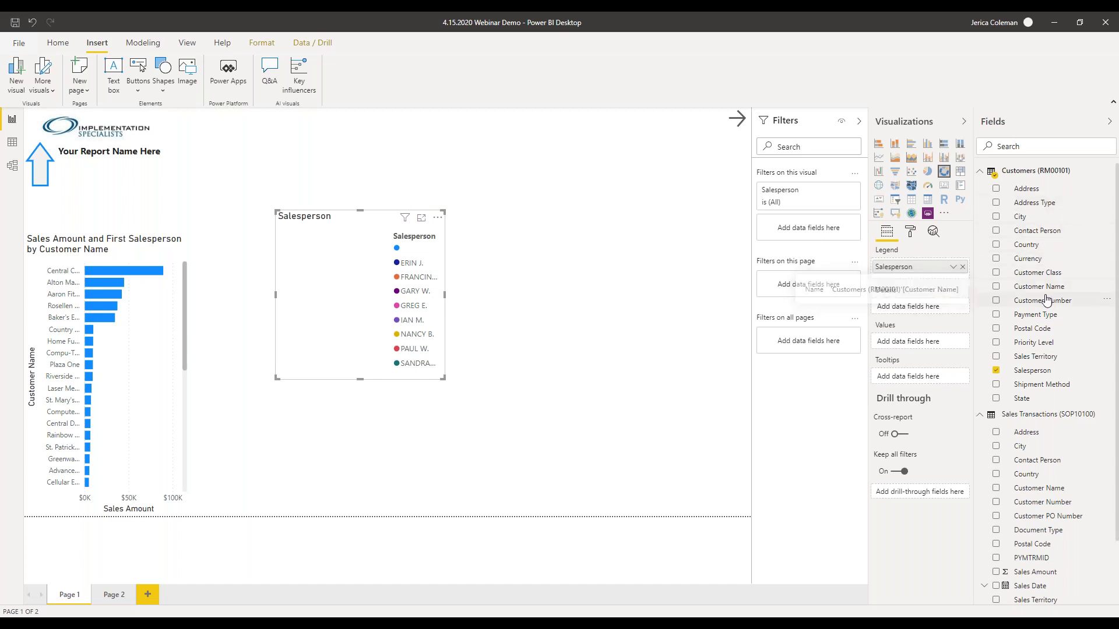
left_click_drag(1032, 303, 908, 346)
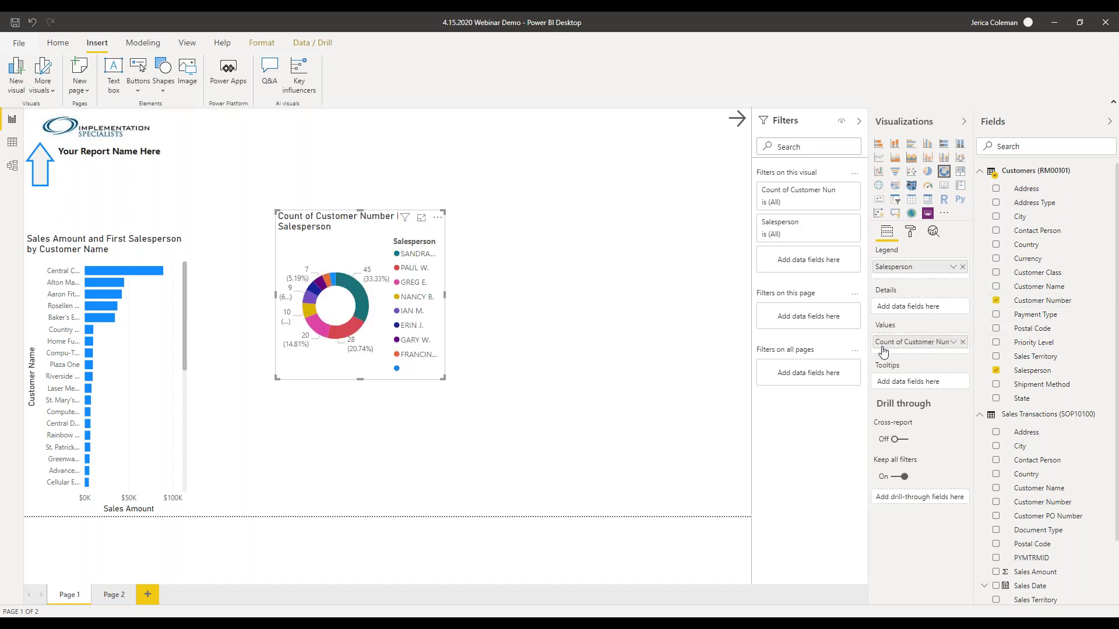
Step: Compare the aggregation options for Customer Number in the donut chart with those for Sales Amount in the bar chart
left_click(953, 343)
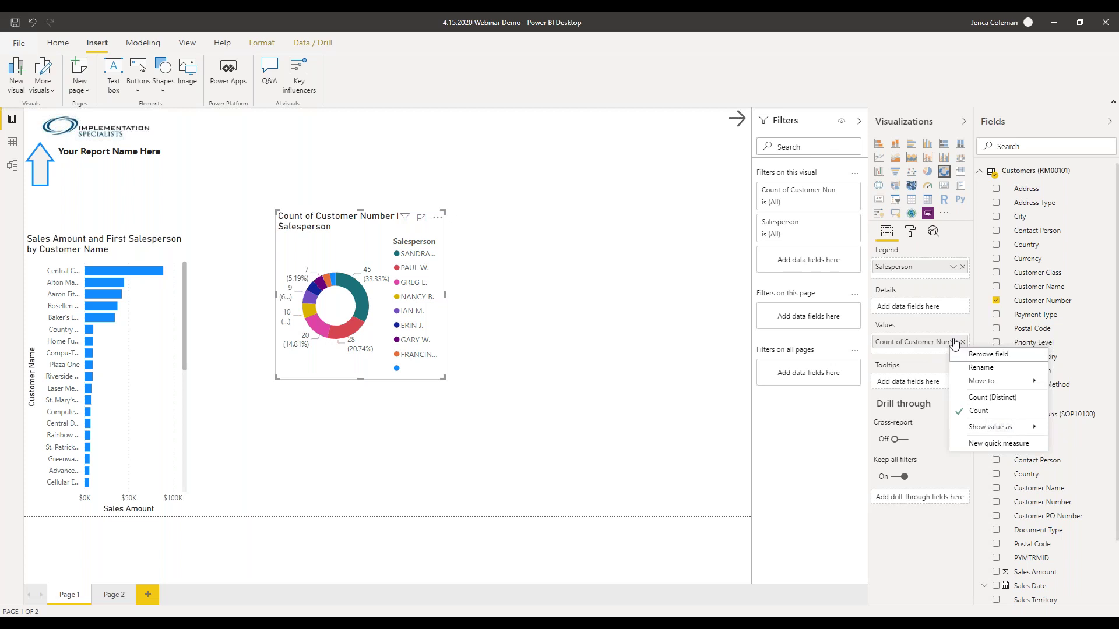
key("Escape")
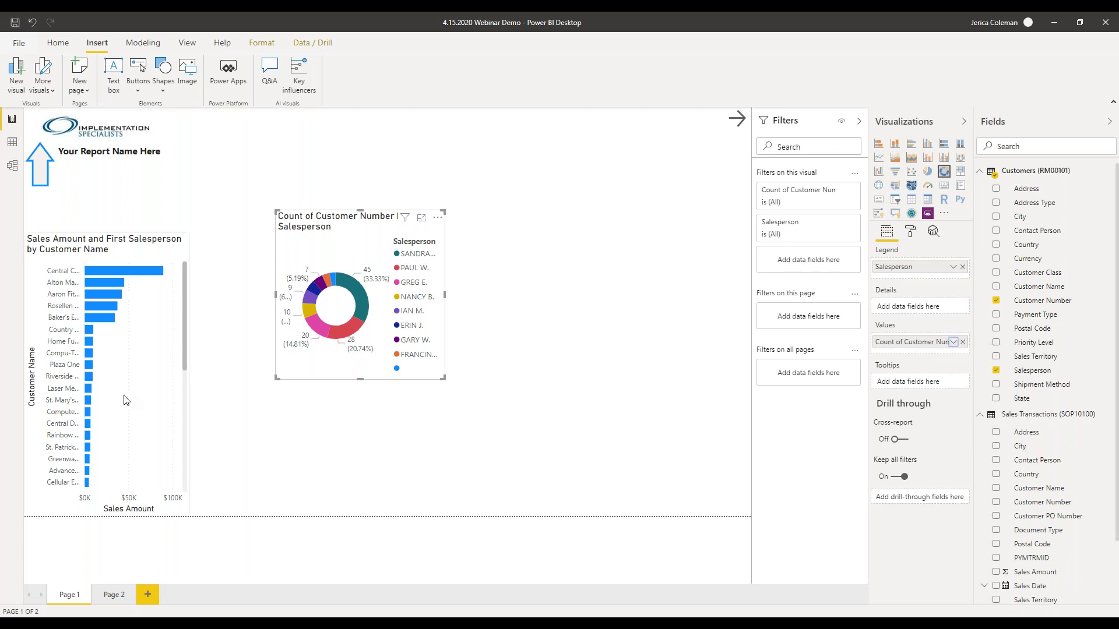
left_click(177, 257)
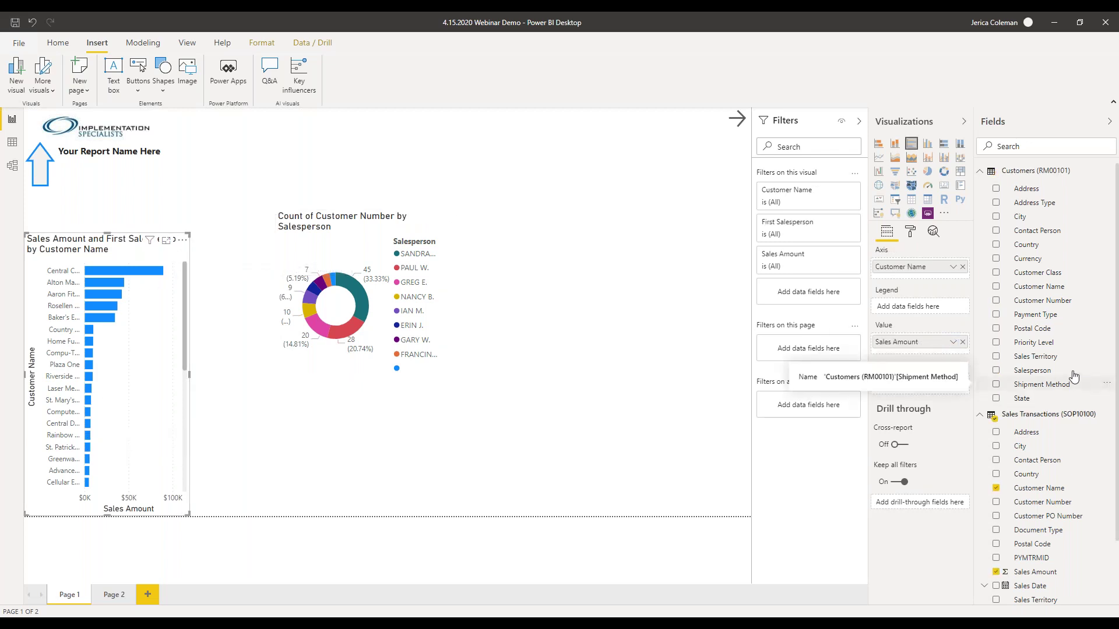
left_click(953, 342)
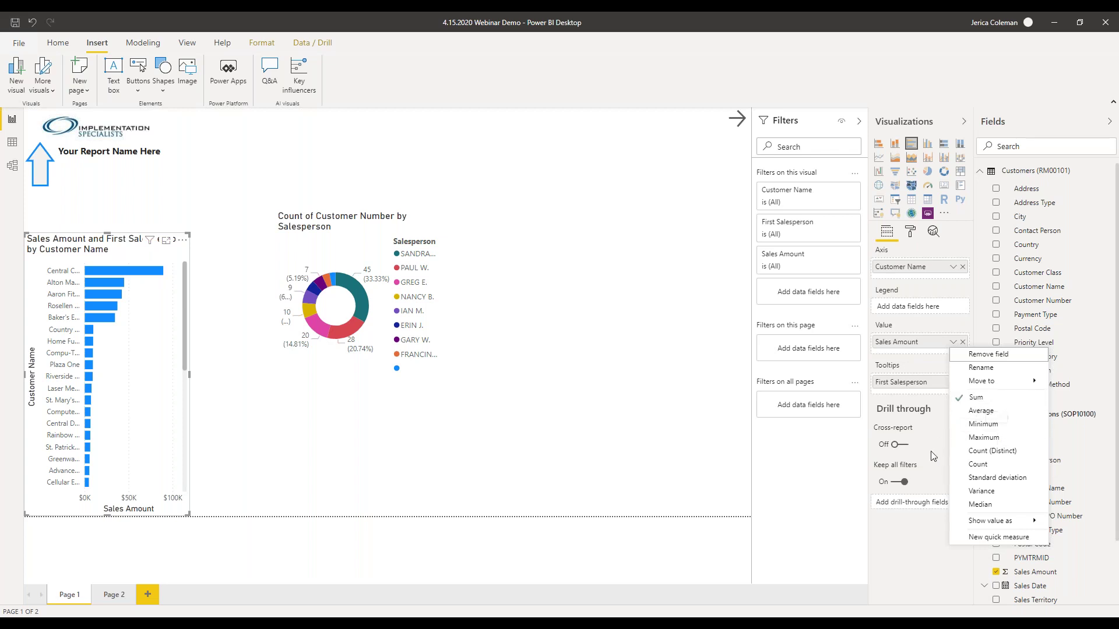
left_click(380, 233)
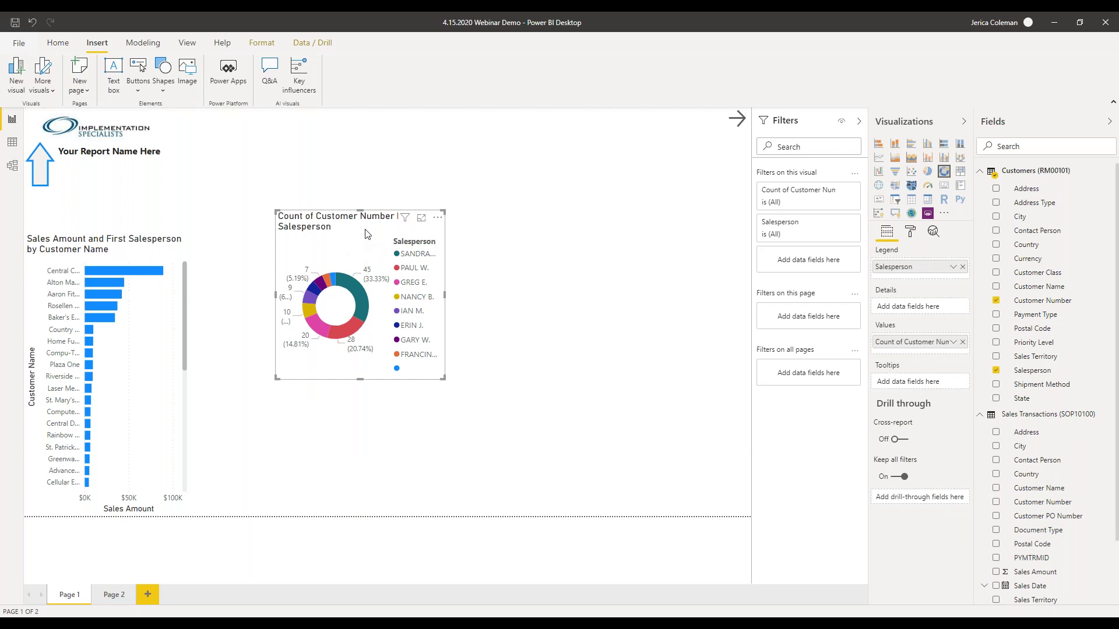
Step: Place the donut chart in the page's upper-right area beside the navigation arrow, and make it wider and shorter
left_click_drag(361, 242, 621, 138)
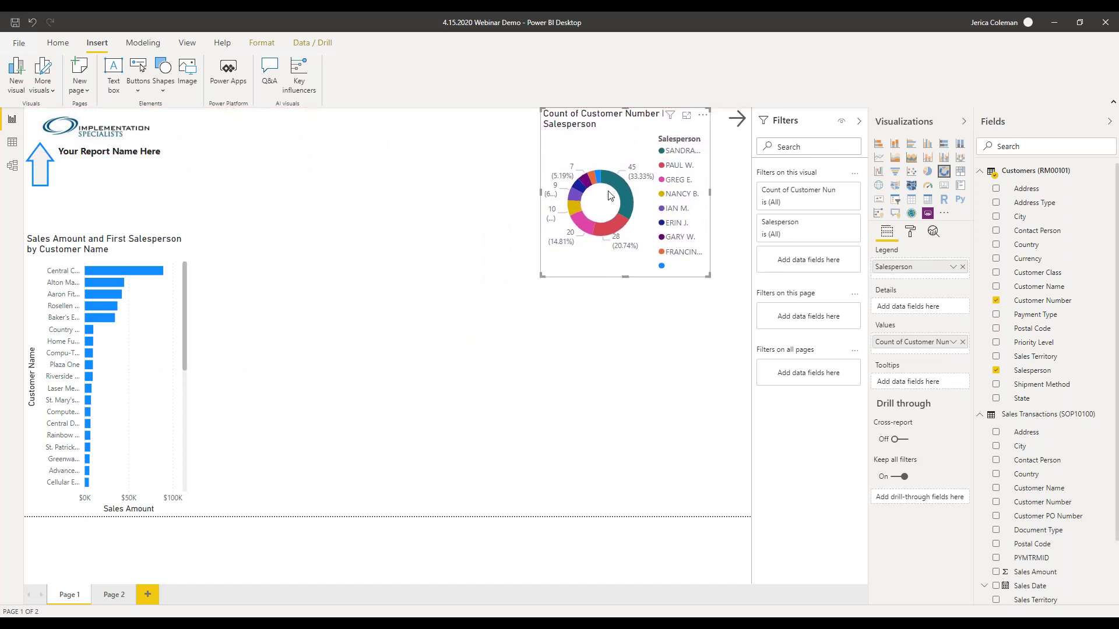
mouse_move(619, 190)
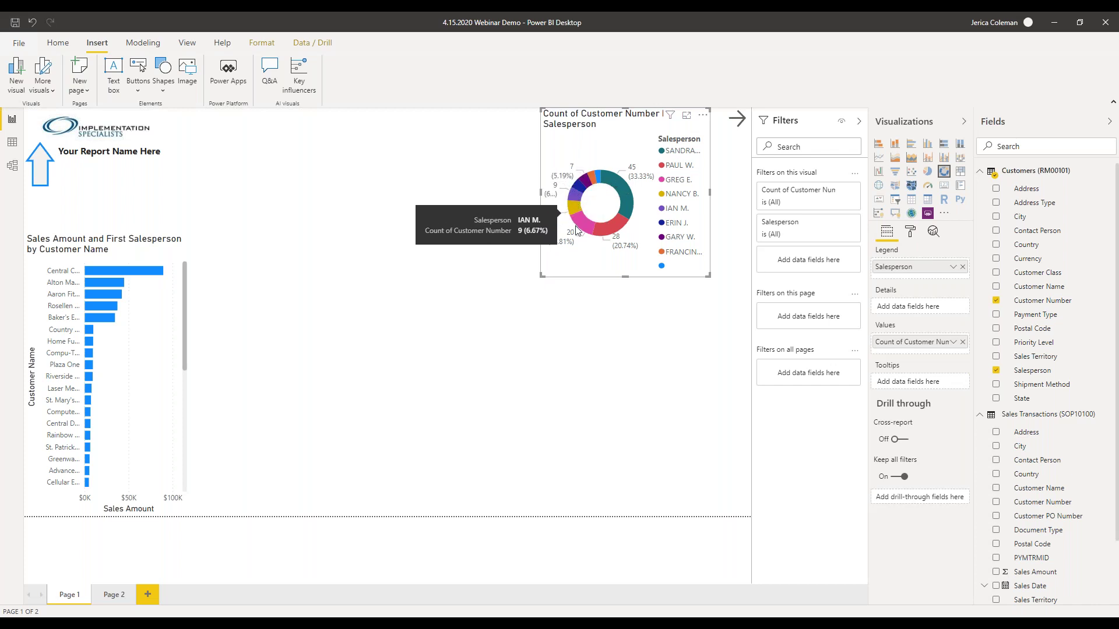
left_click(539, 192)
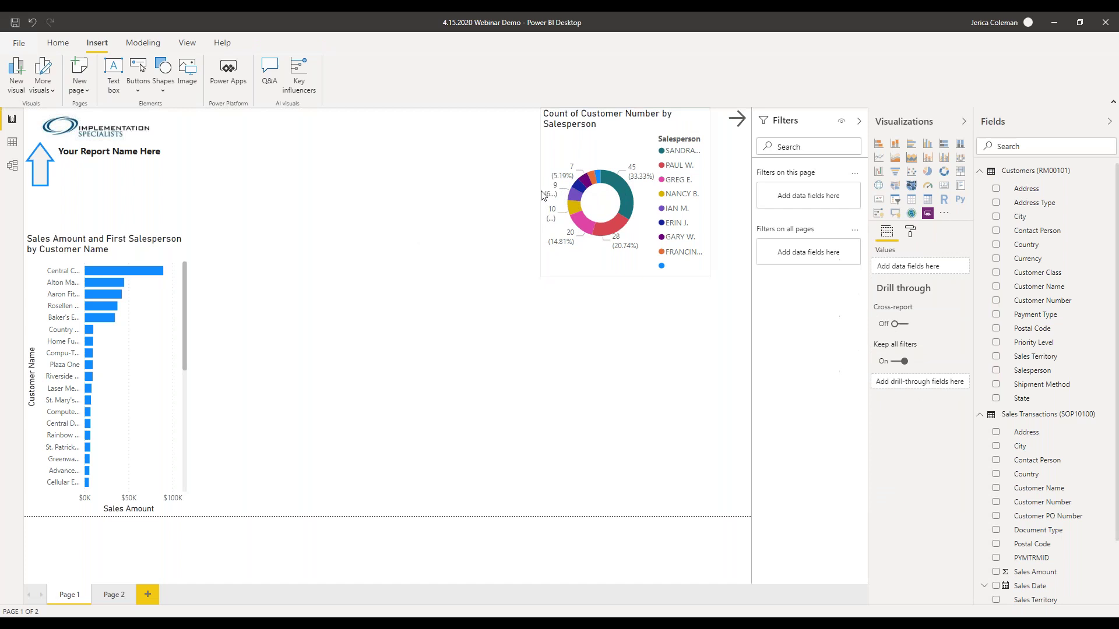
left_click(553, 153)
left_click_drag(540, 193, 517, 190)
left_click_drag(517, 277, 499, 206)
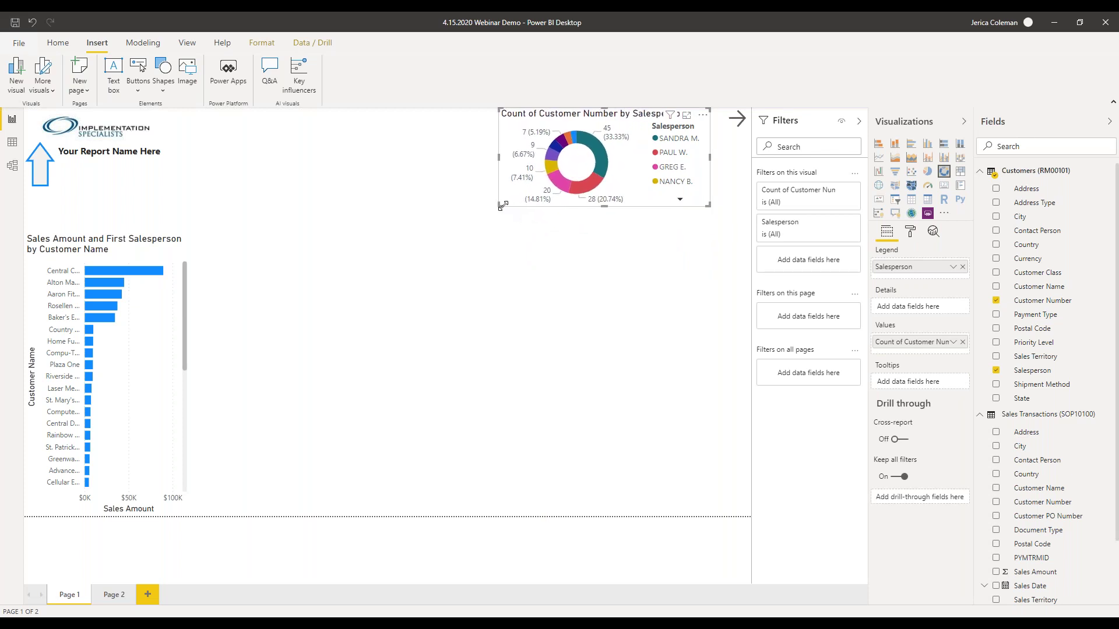
left_click(653, 240)
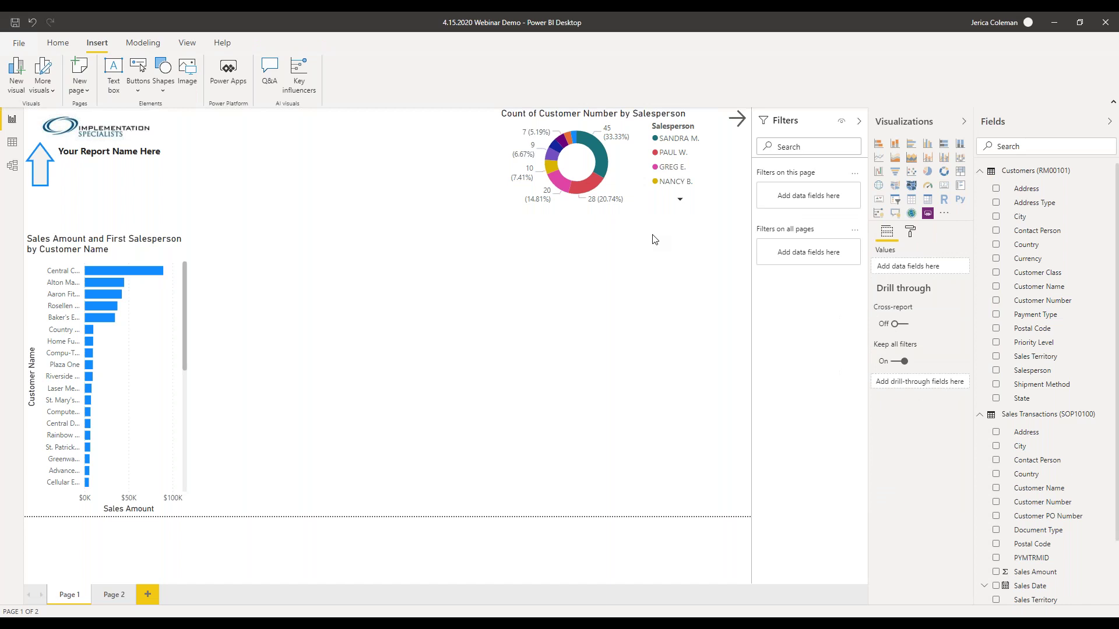
Step: Insert a card visual on the page, try Sales Date from Sales Transactions in it, and remove that field
left_click(943, 188)
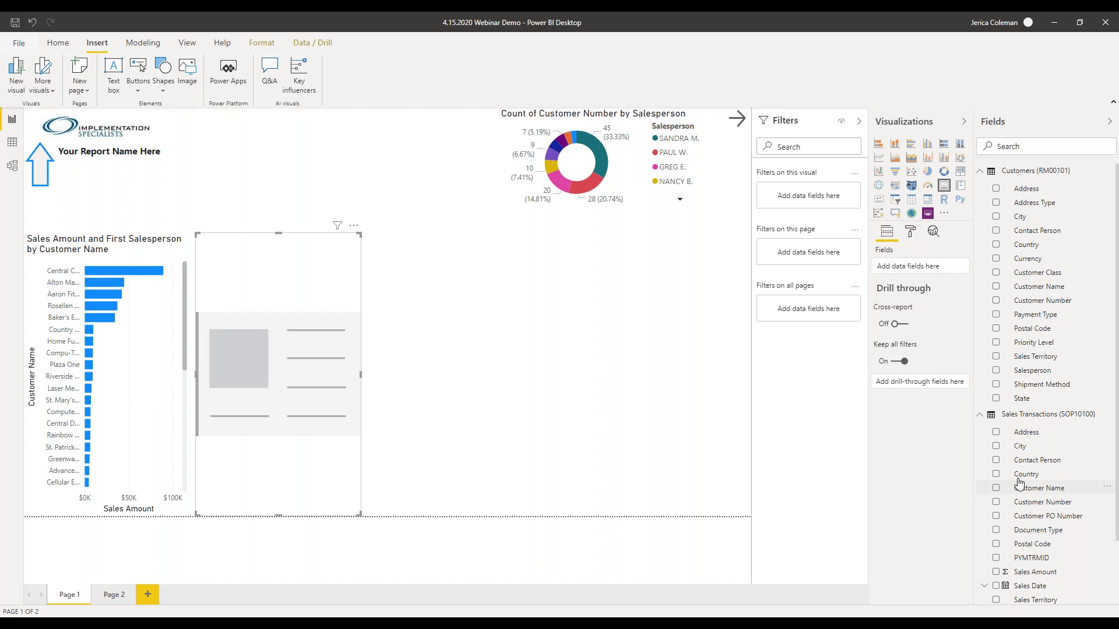
scroll(1034, 560, "down", 1)
scroll(1034, 561, "down", 2)
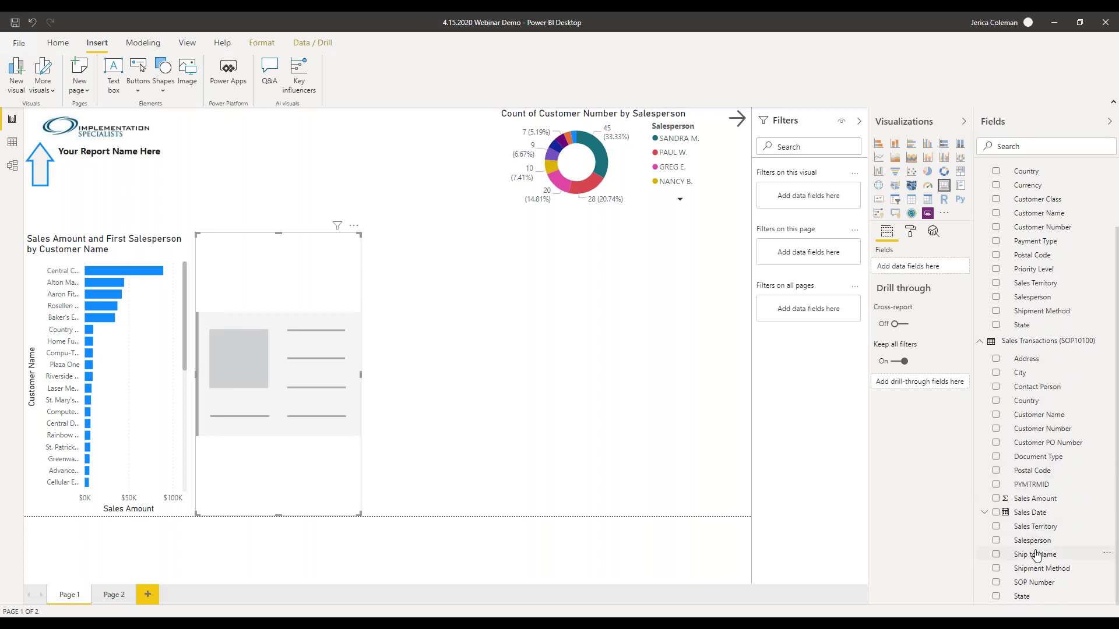
left_click_drag(1039, 518, 912, 267)
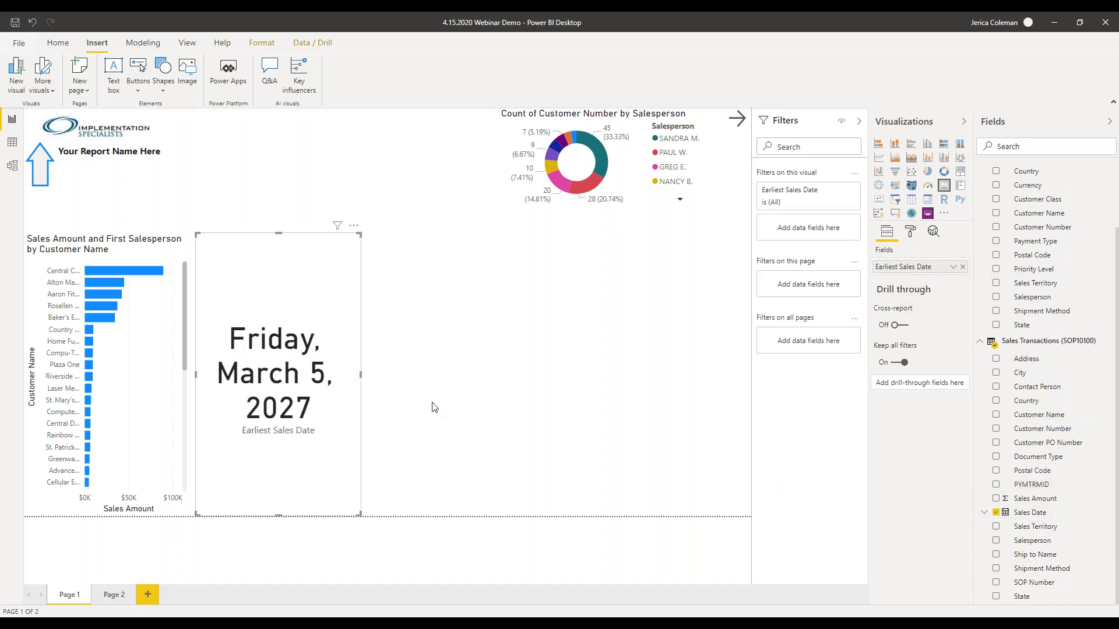
left_click(962, 267)
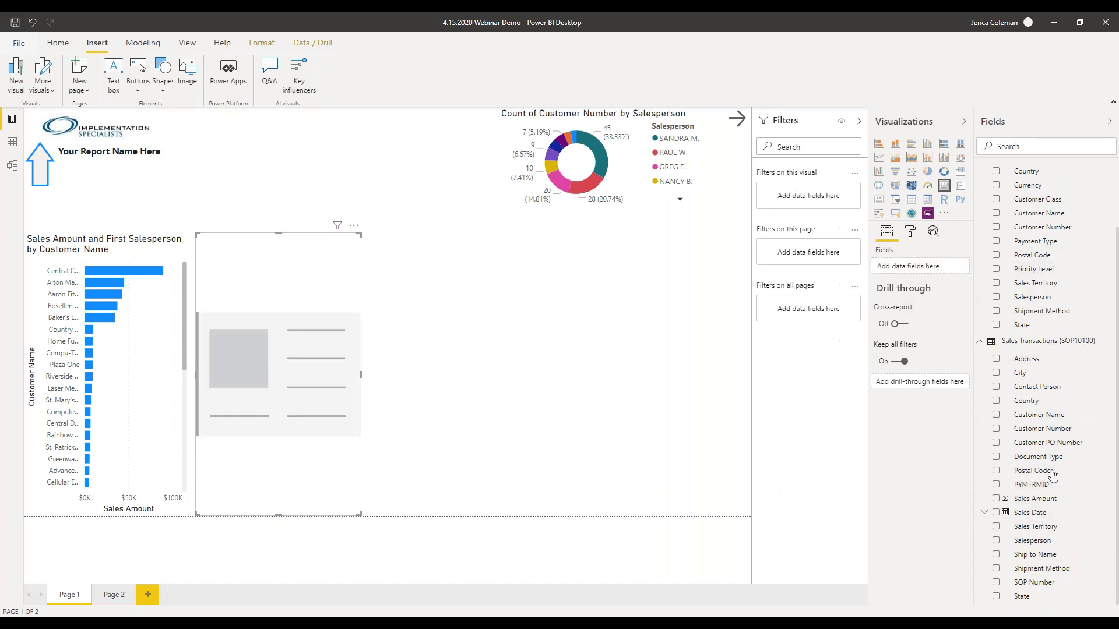
Step: Add Sales Amount from Sales Transactions to the card, shorten it, and place it at the top of the page beside the report title
left_click_drag(1035, 498, 932, 271)
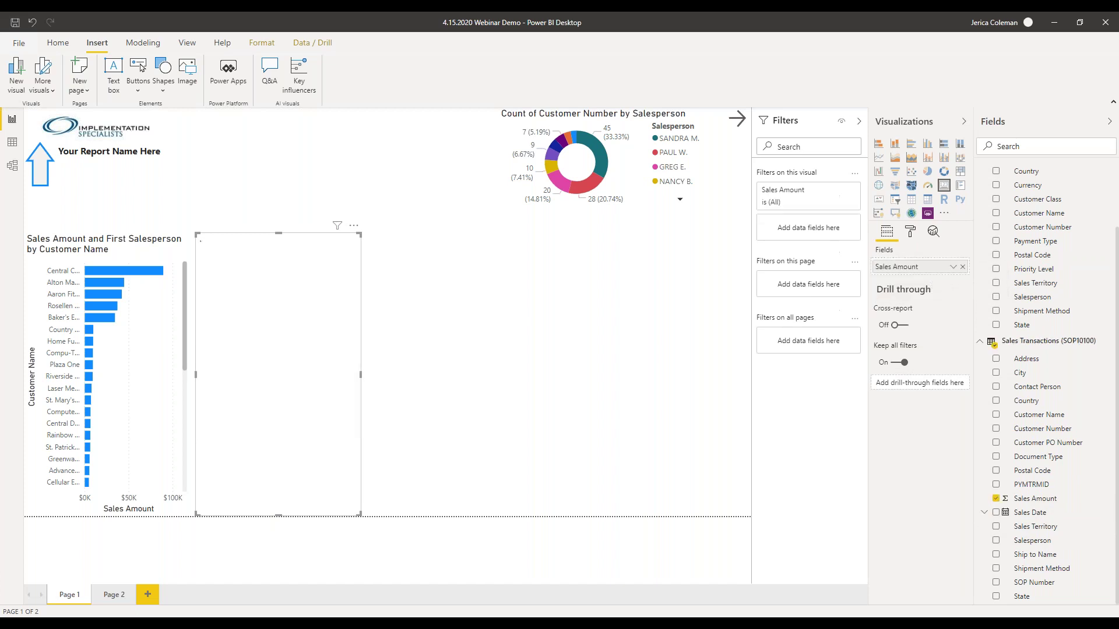
left_click_drag(279, 509, 294, 338)
left_click_drag(294, 251, 277, 117)
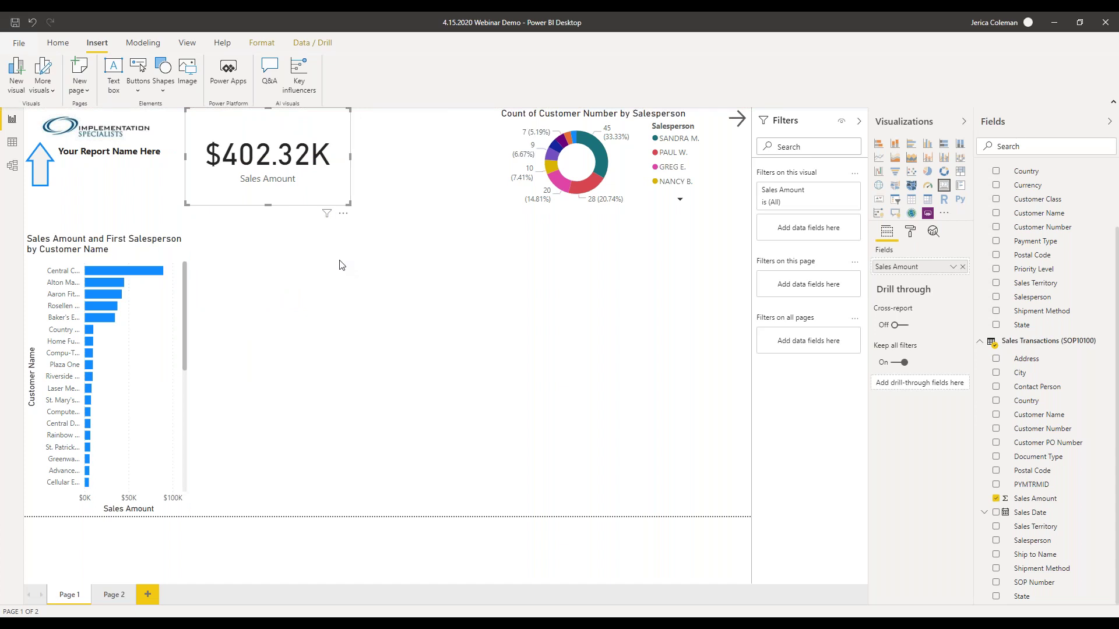
Step: Convert the Sales Amount card to a multi-row card with Sales Territory added, and make it taller and narrower beside the bar chart
left_click(961, 192)
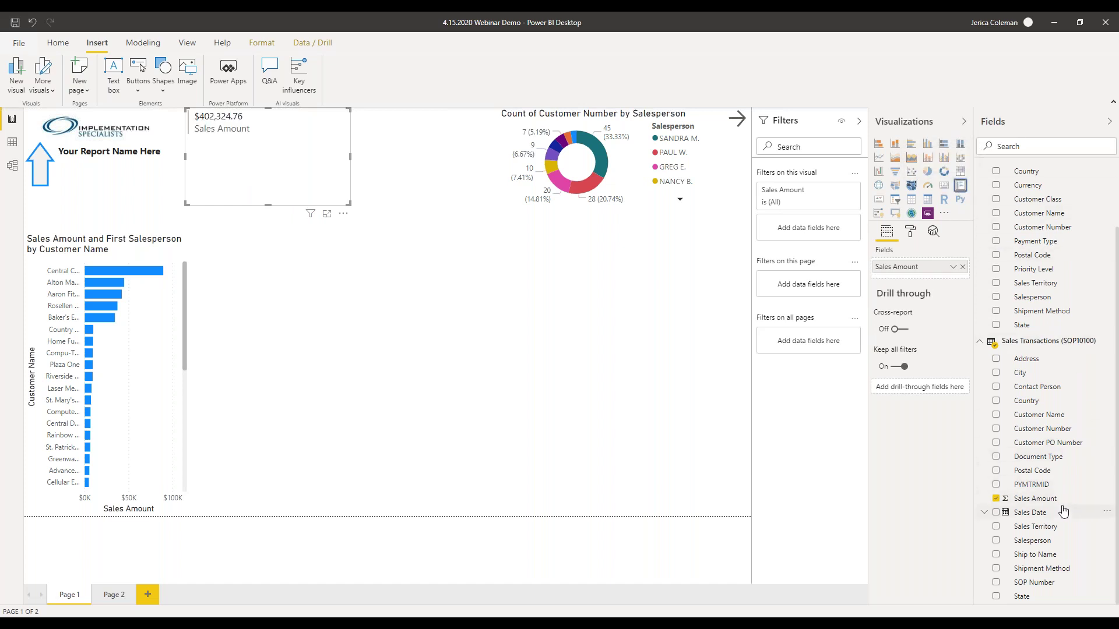
left_click_drag(1052, 526, 921, 282)
left_click_drag(268, 204, 265, 442)
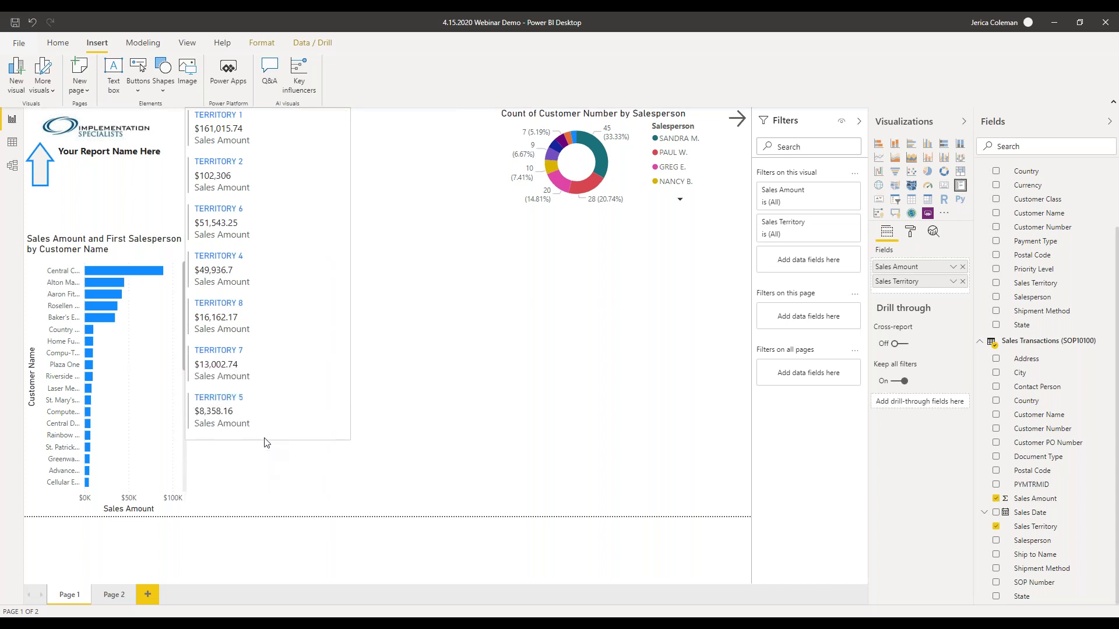
left_click_drag(285, 211, 292, 211)
left_click_drag(355, 273, 276, 285)
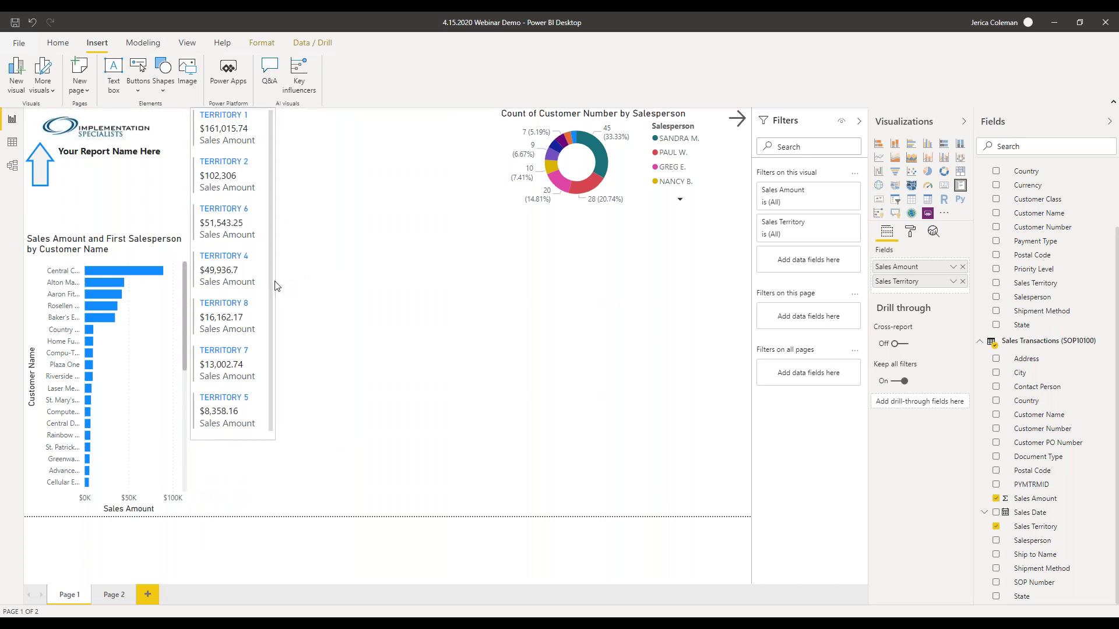
left_click(309, 196)
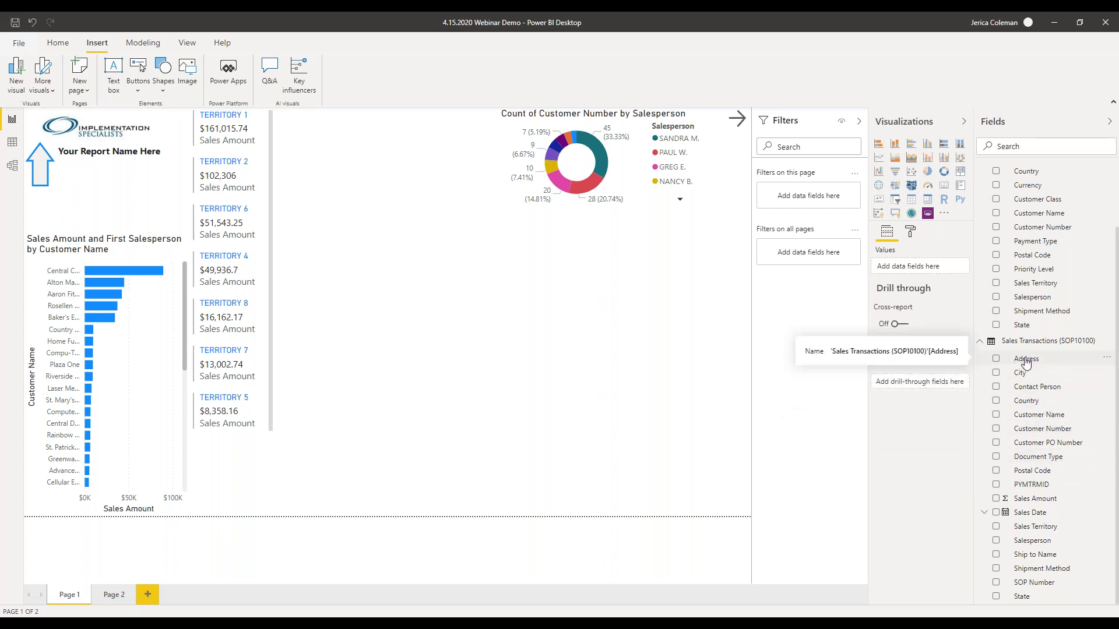
Step: Set the data category of the State field in Sales Transactions to State or Province
left_click(1022, 598)
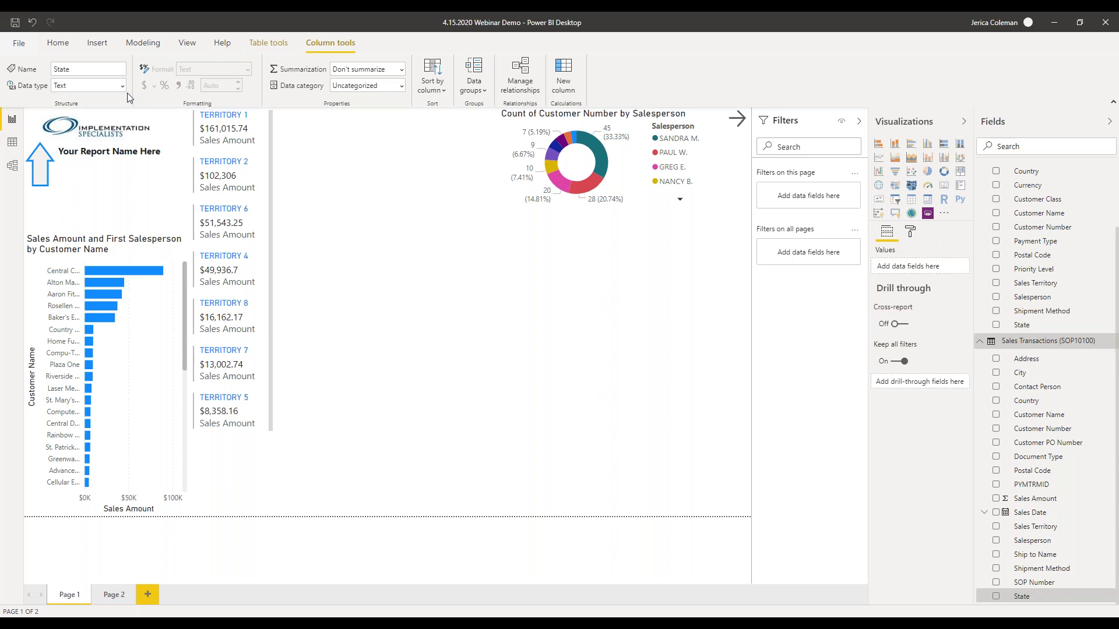
left_click(402, 86)
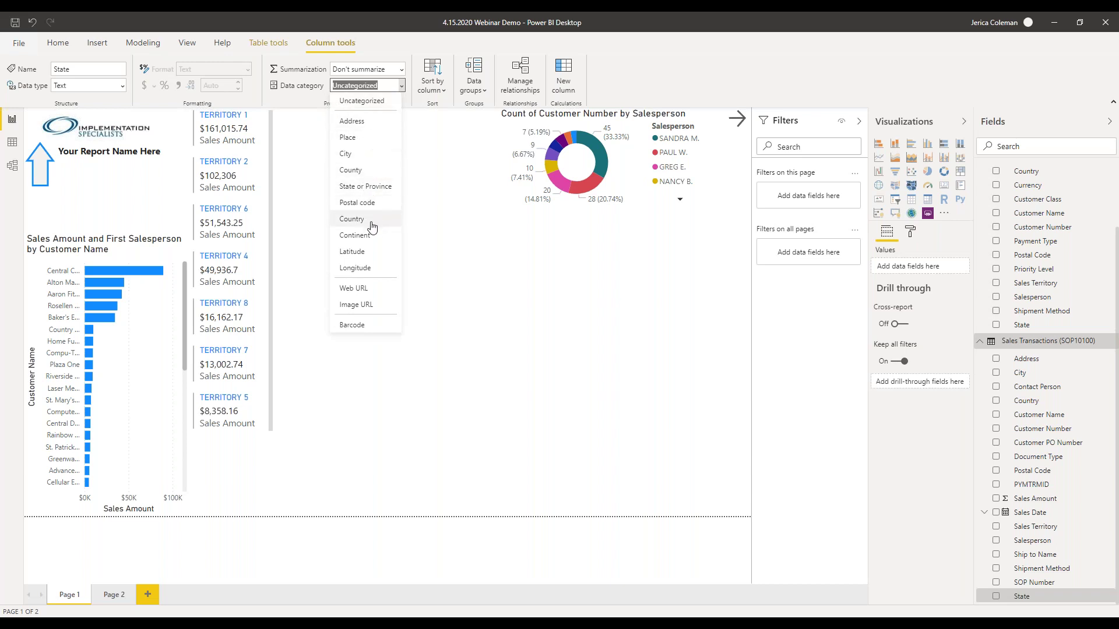
left_click(365, 186)
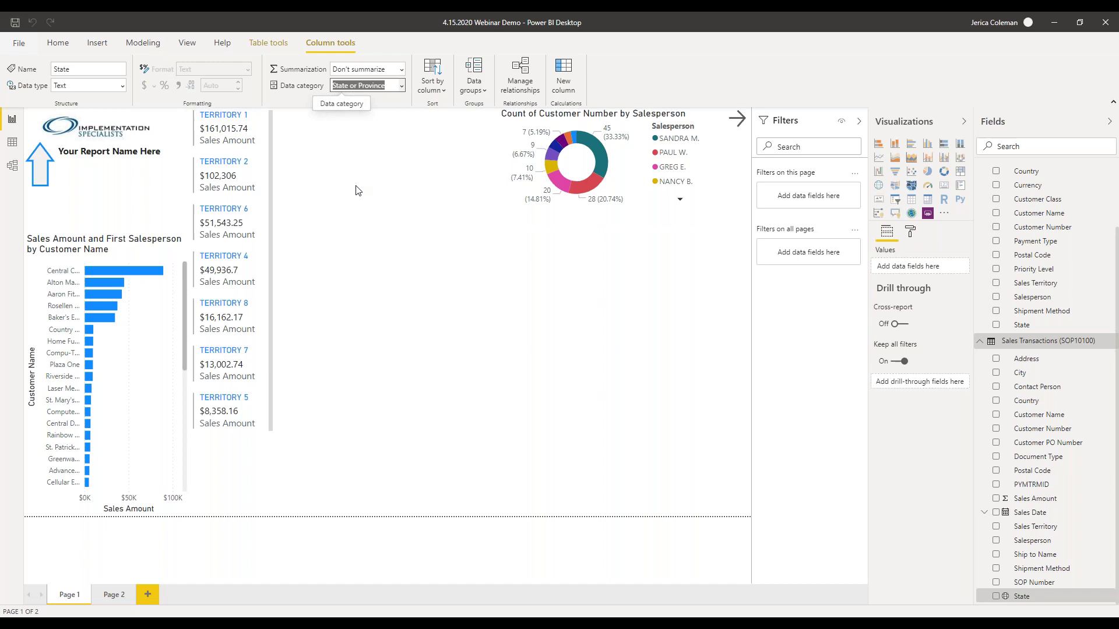
left_click(415, 213)
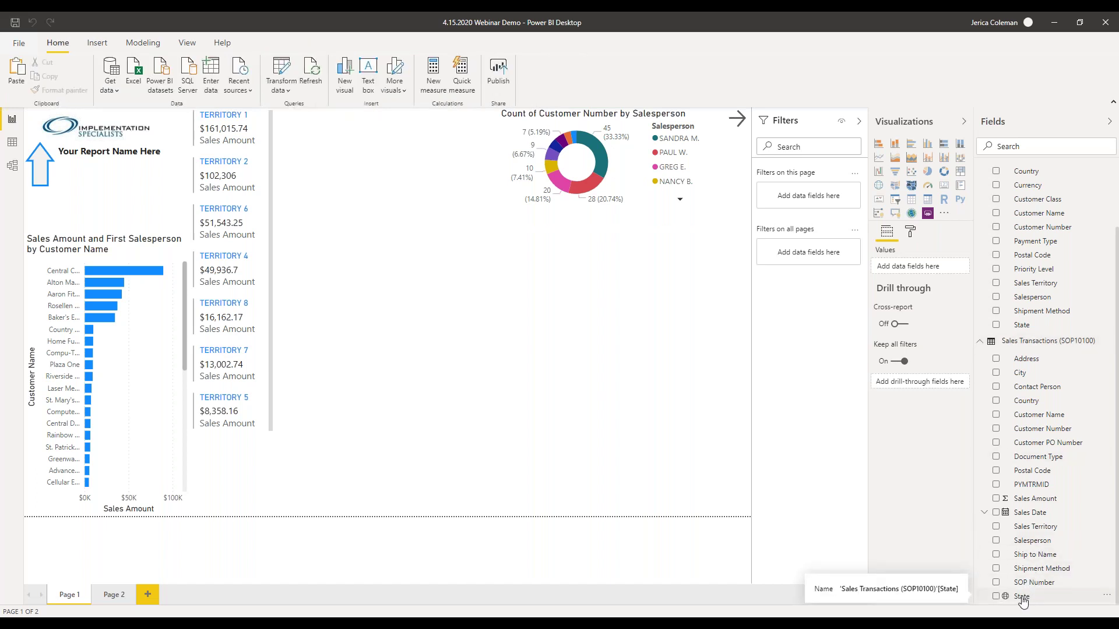
Step: Create a map from the State field of Sales Transactions and place it between the territory card and the salesperson donut
left_click_drag(1024, 598, 608, 384)
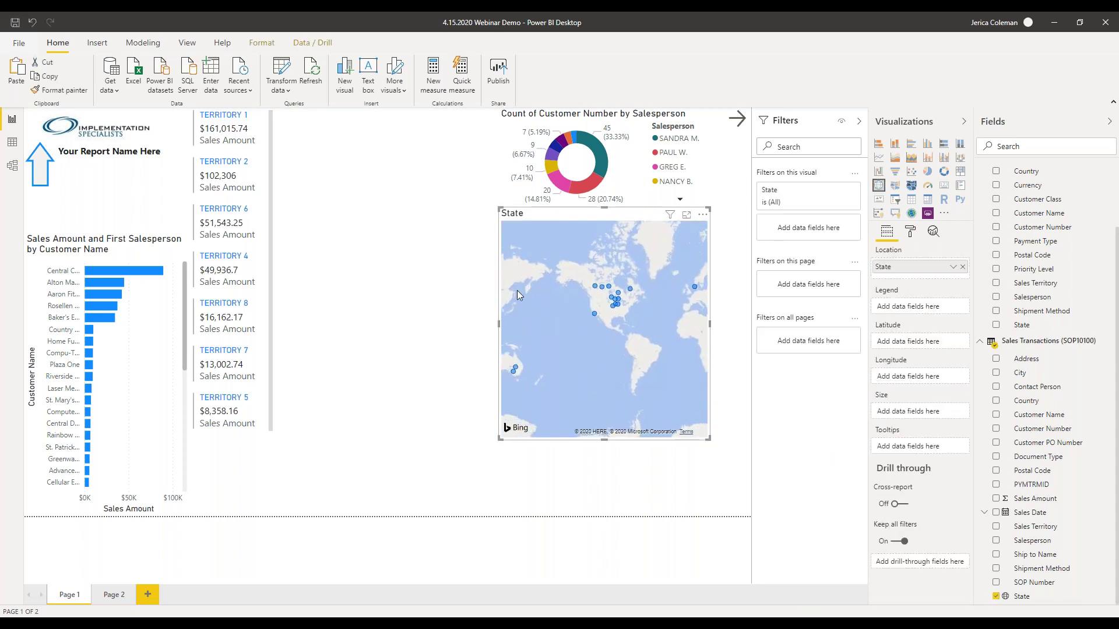
left_click_drag(543, 211, 329, 109)
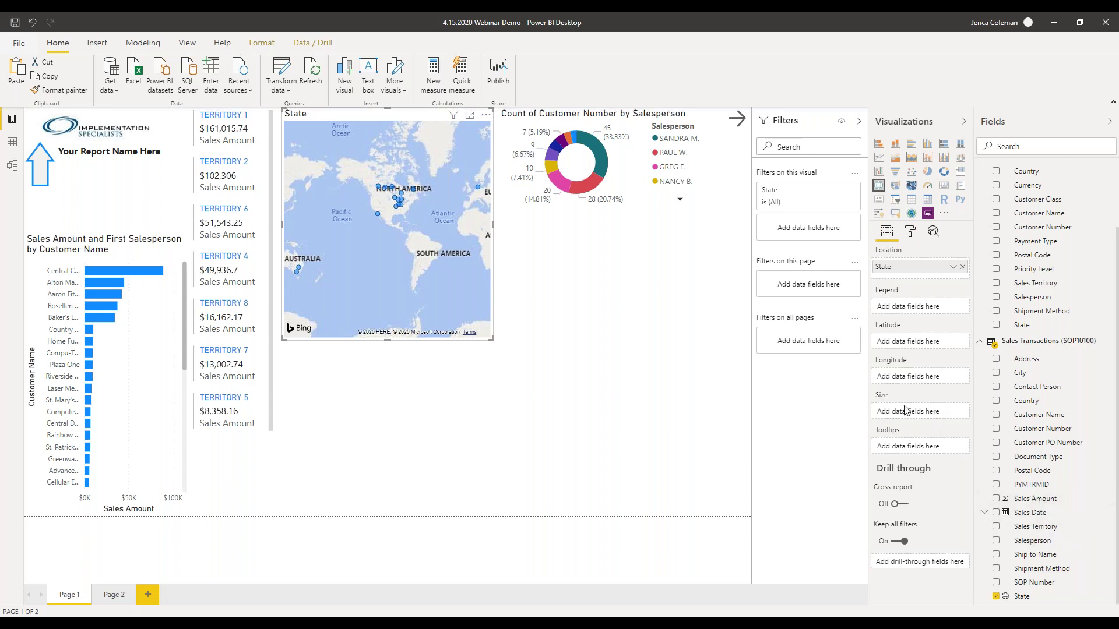
left_click_drag(1010, 496, 1034, 526)
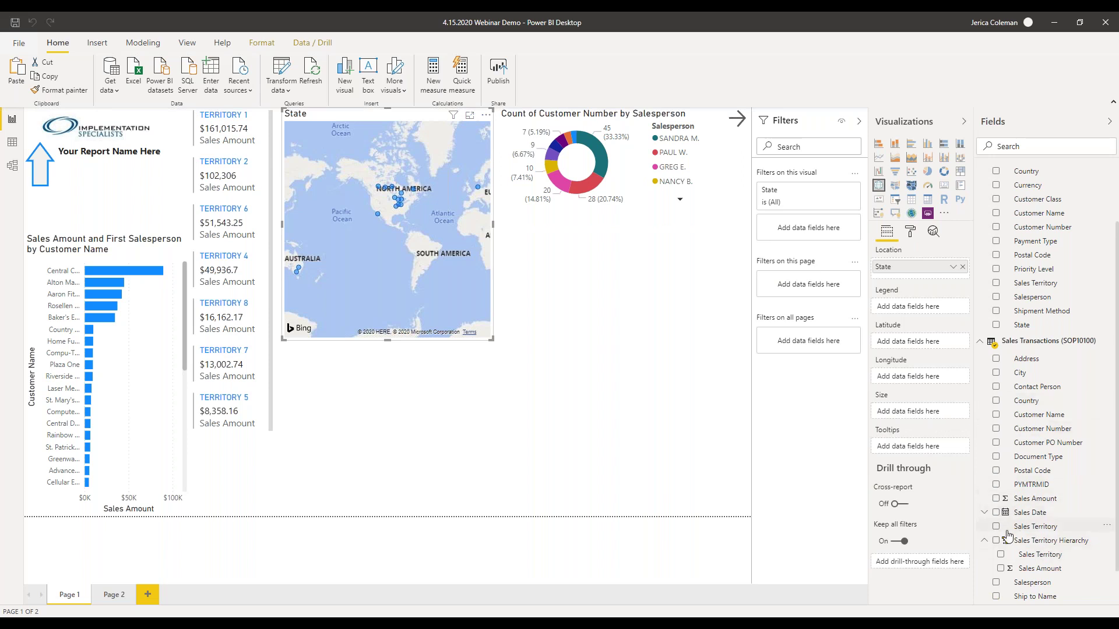
left_click(985, 541)
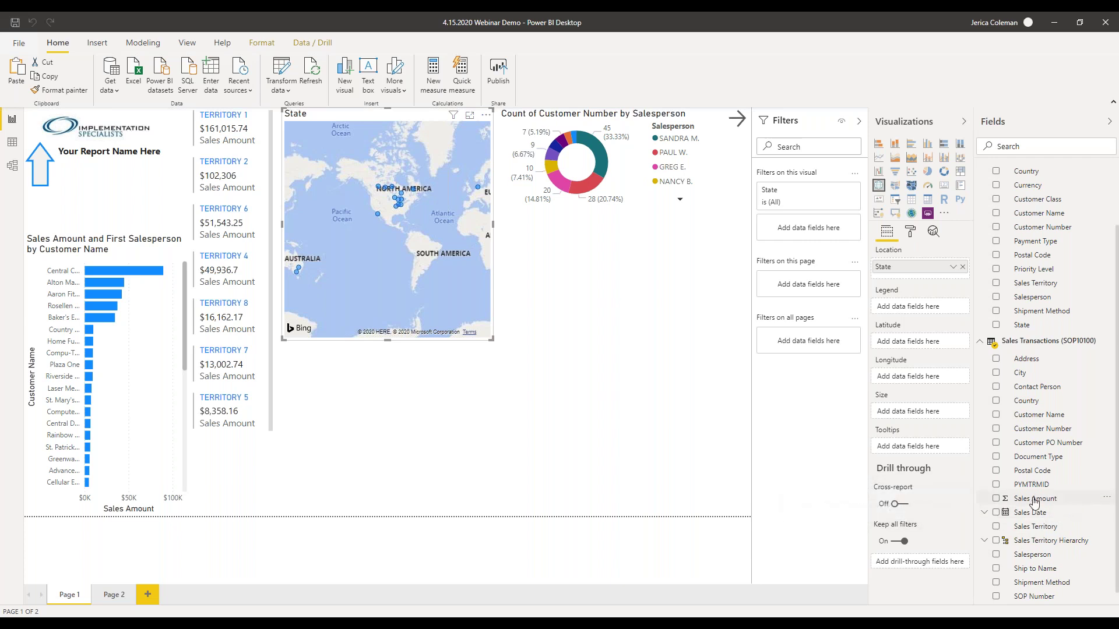
left_click(1105, 541)
left_click(1061, 463)
left_click(615, 338)
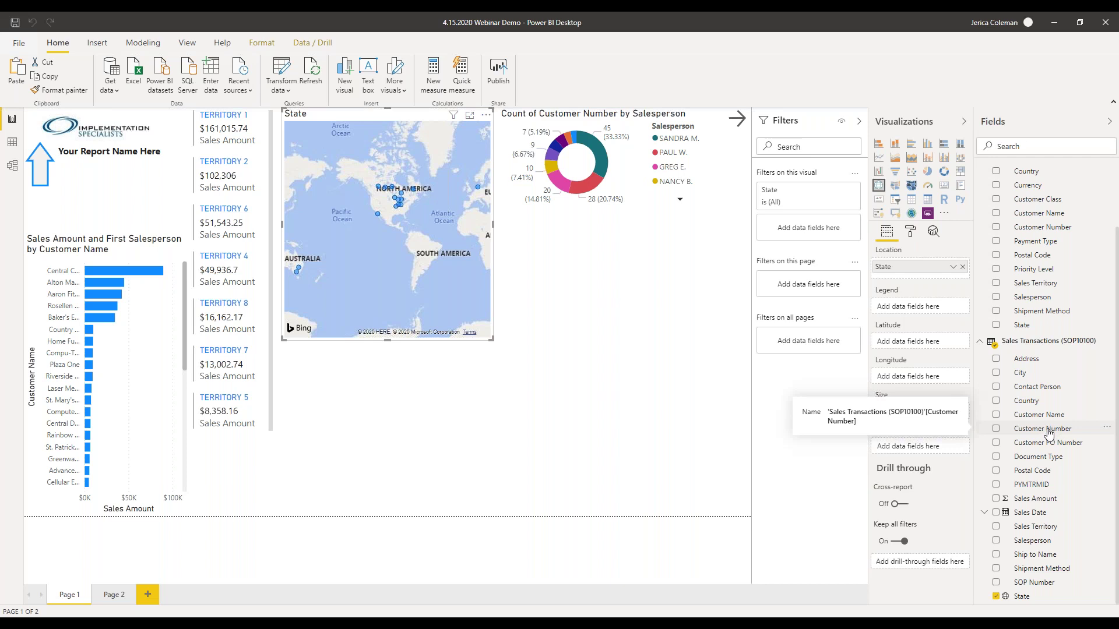
Step: Size the State map's bubbles by Customer Number with Sales Amount in the tooltips, and shorten the map
left_click_drag(1049, 430, 886, 415)
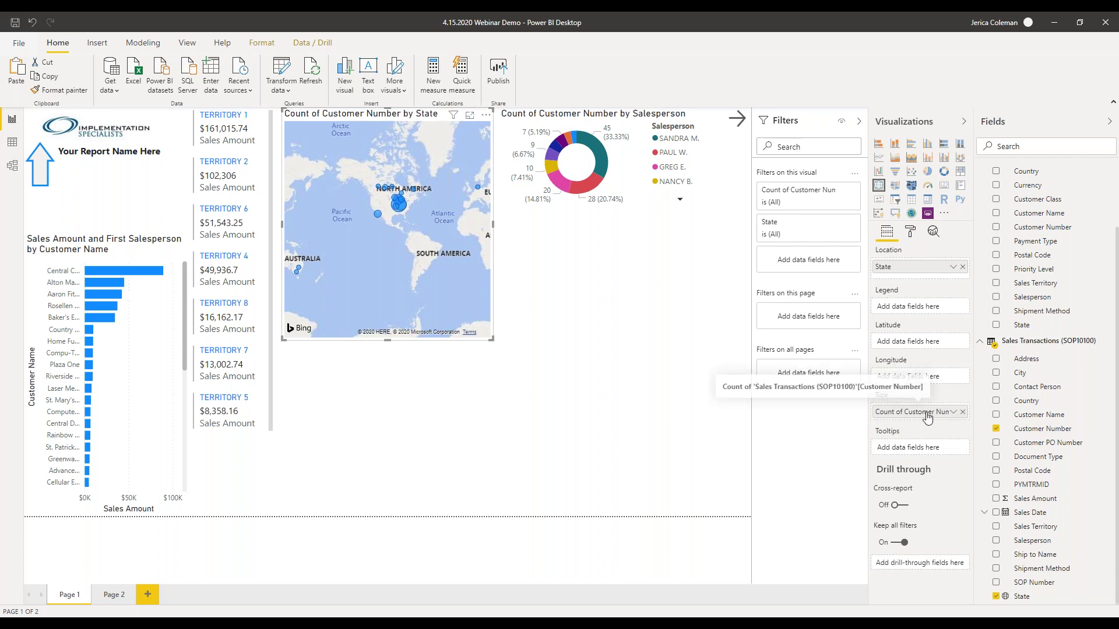
scroll(399, 210, "up", 2)
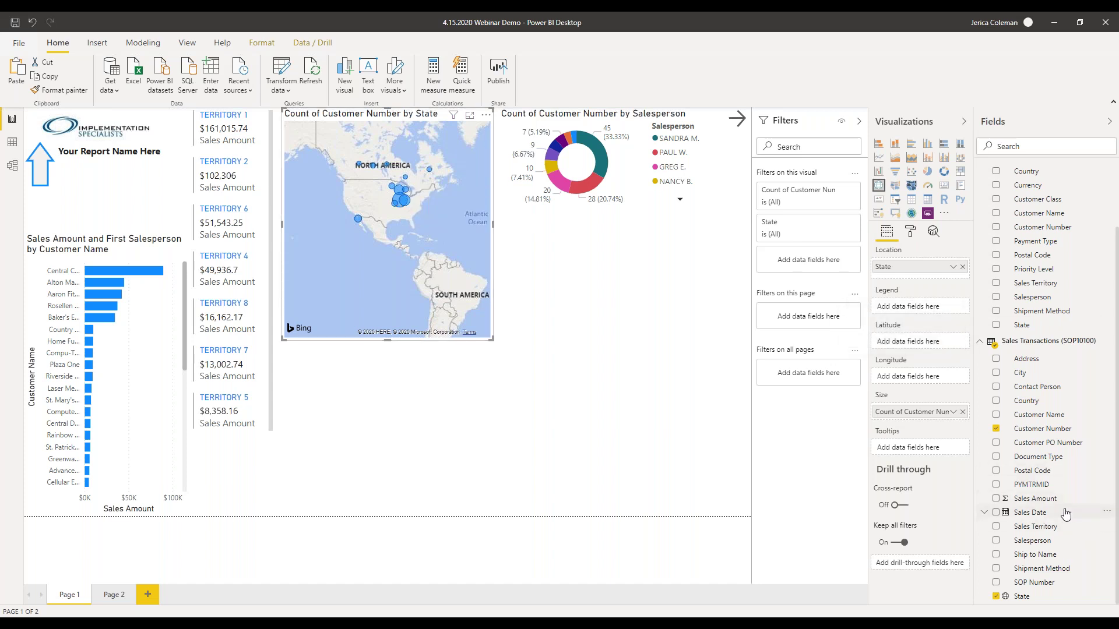
left_click_drag(1047, 502, 952, 451)
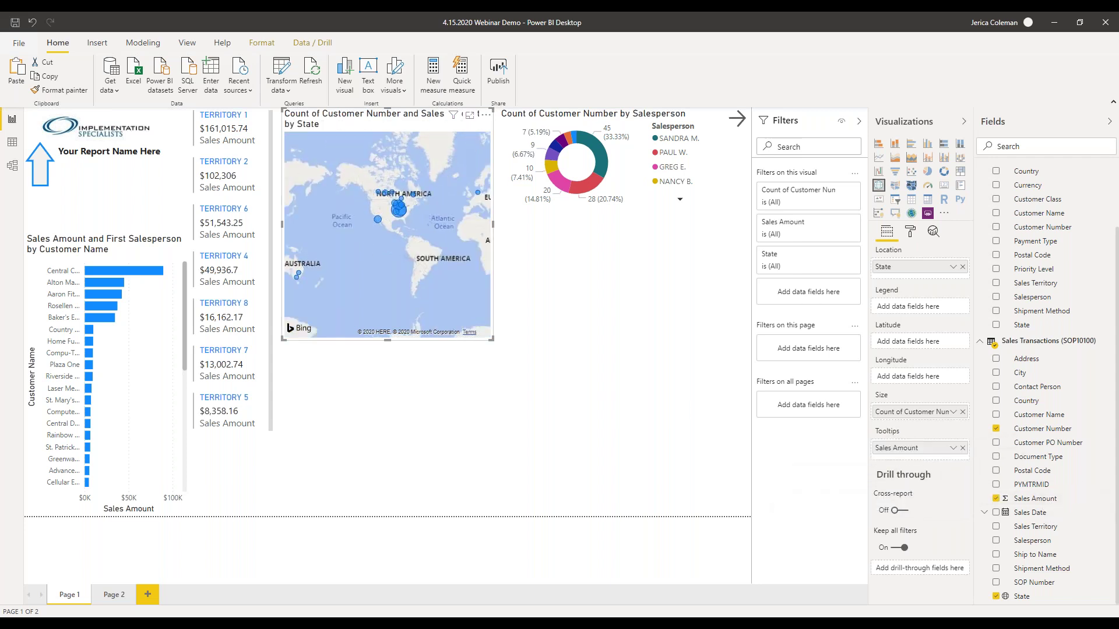
mouse_move(395, 217)
scroll(395, 216, "up", 2)
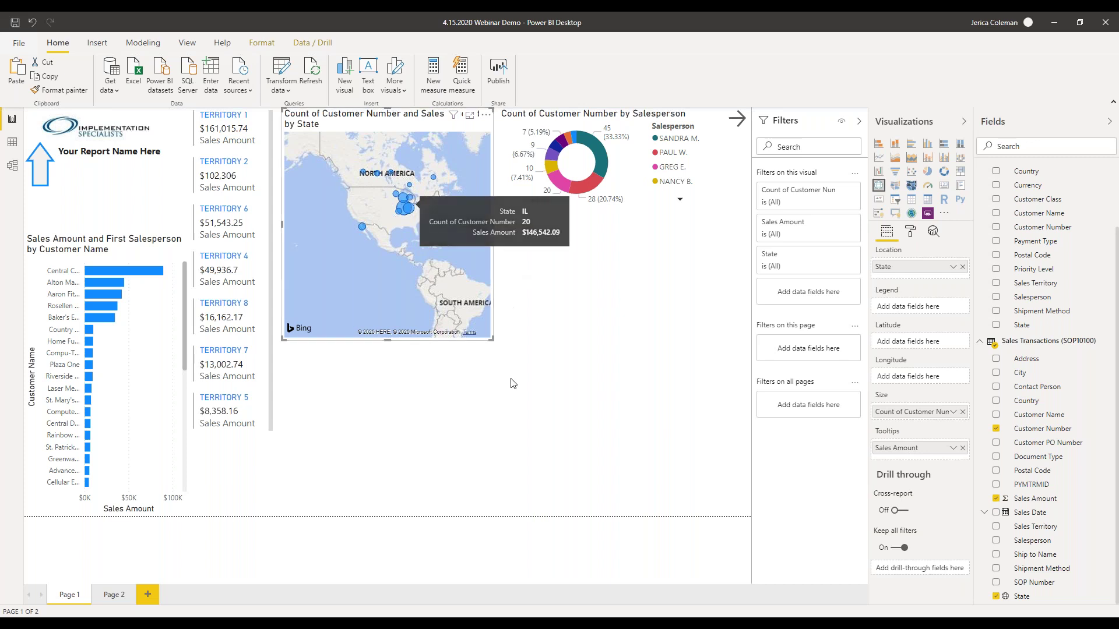
left_click_drag(385, 345, 411, 287)
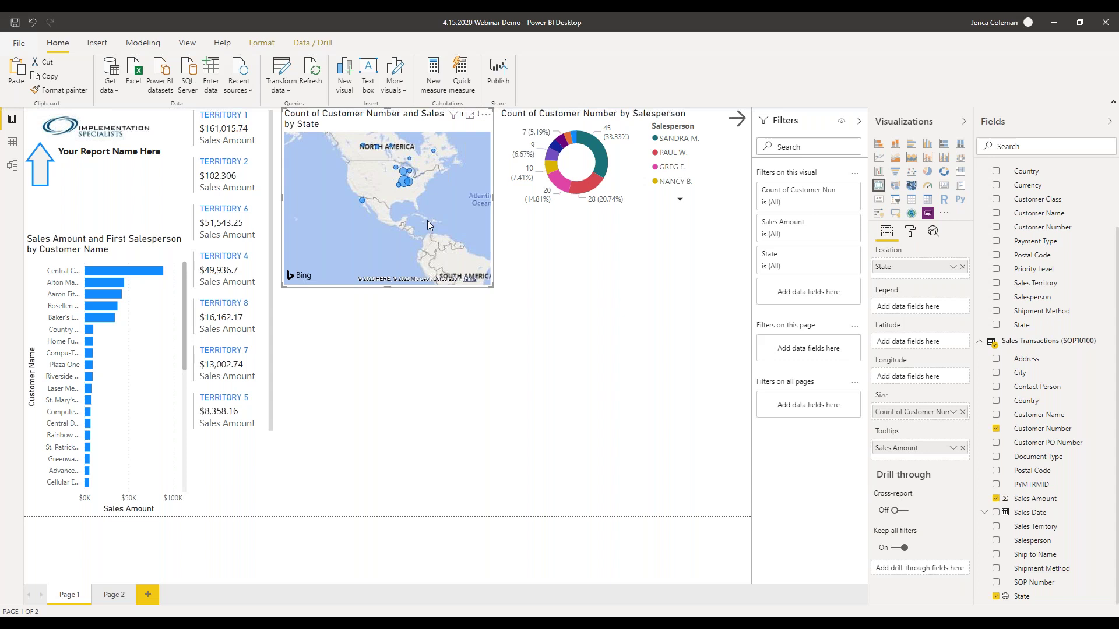
Step: Try the State map as a filled map, a shape map and a wider ArcGIS map, and switch it back to the bubble map
left_click(896, 189)
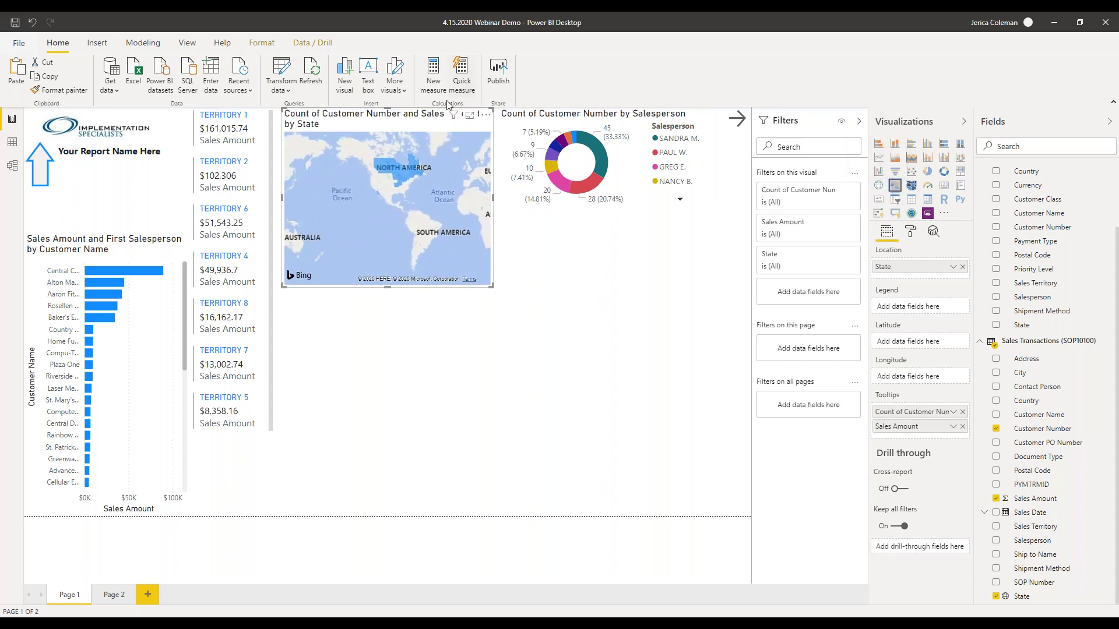
mouse_move(379, 169)
scroll(379, 168, "up", 5)
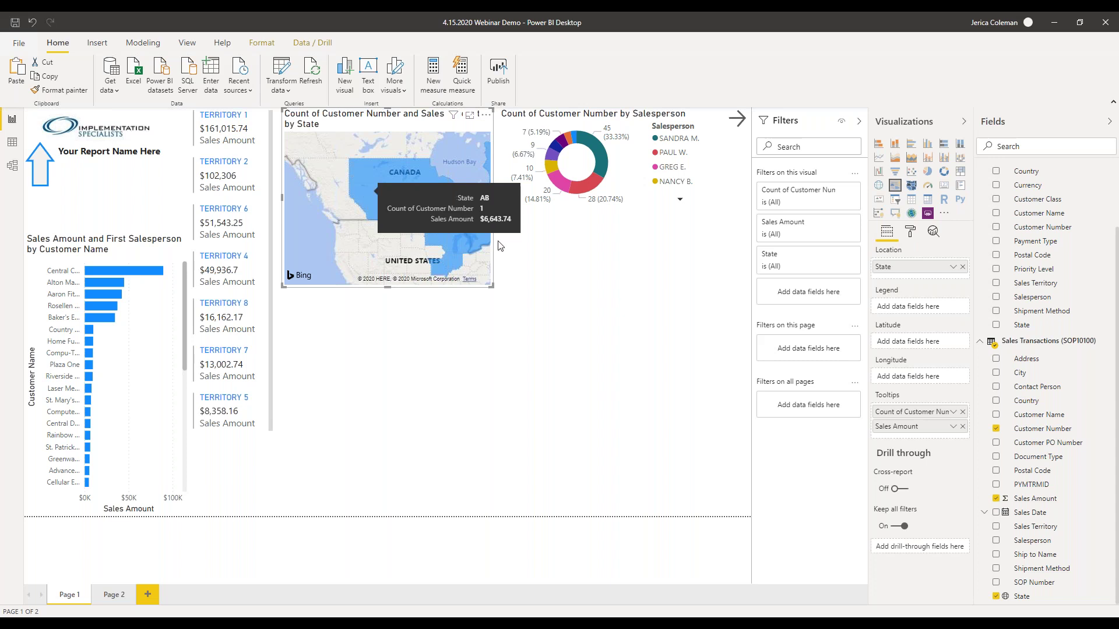
left_click(912, 188)
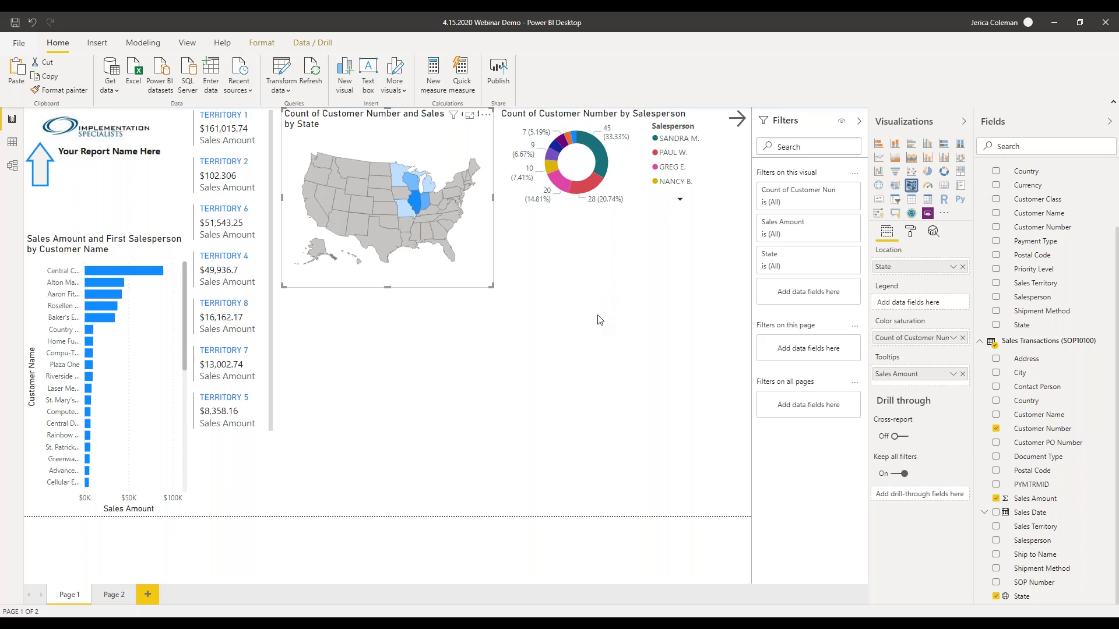
left_click(911, 214)
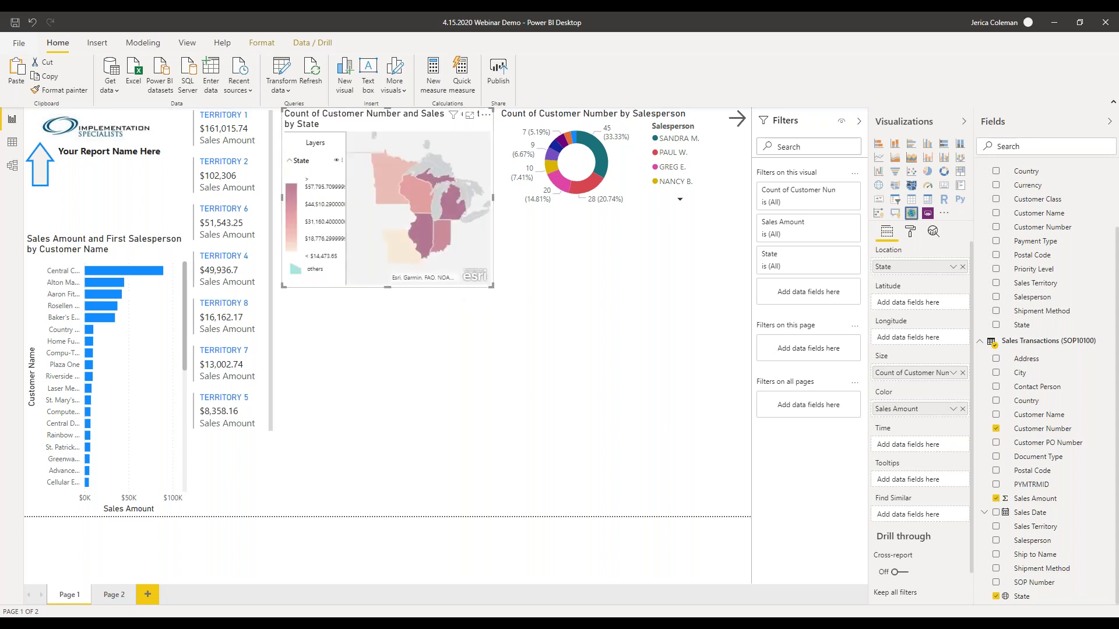
left_click_drag(492, 286, 532, 282)
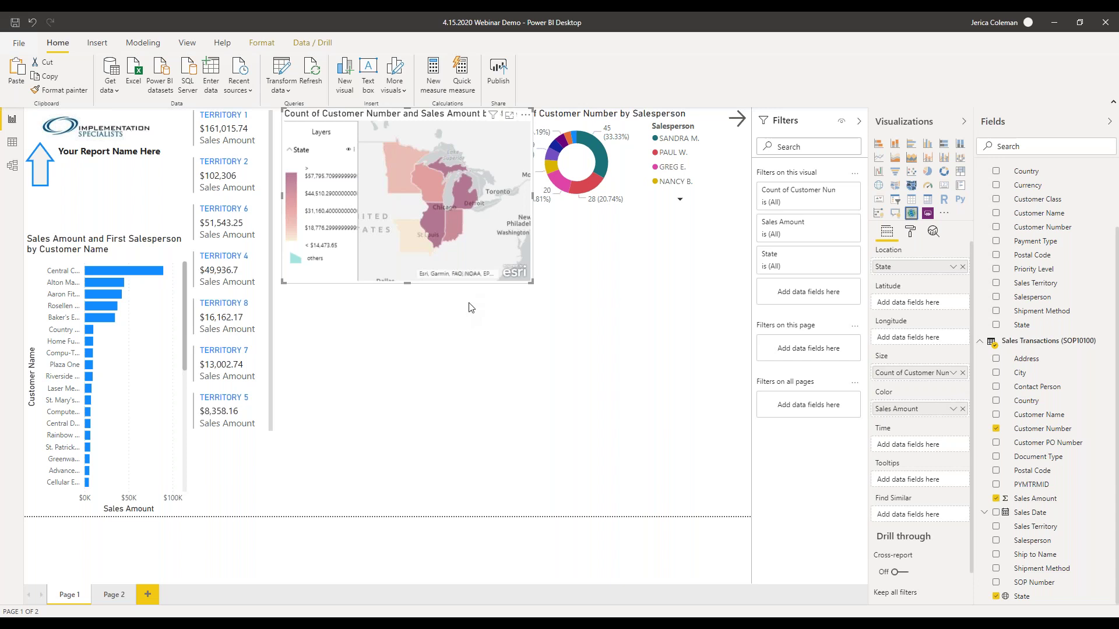
left_click(877, 185)
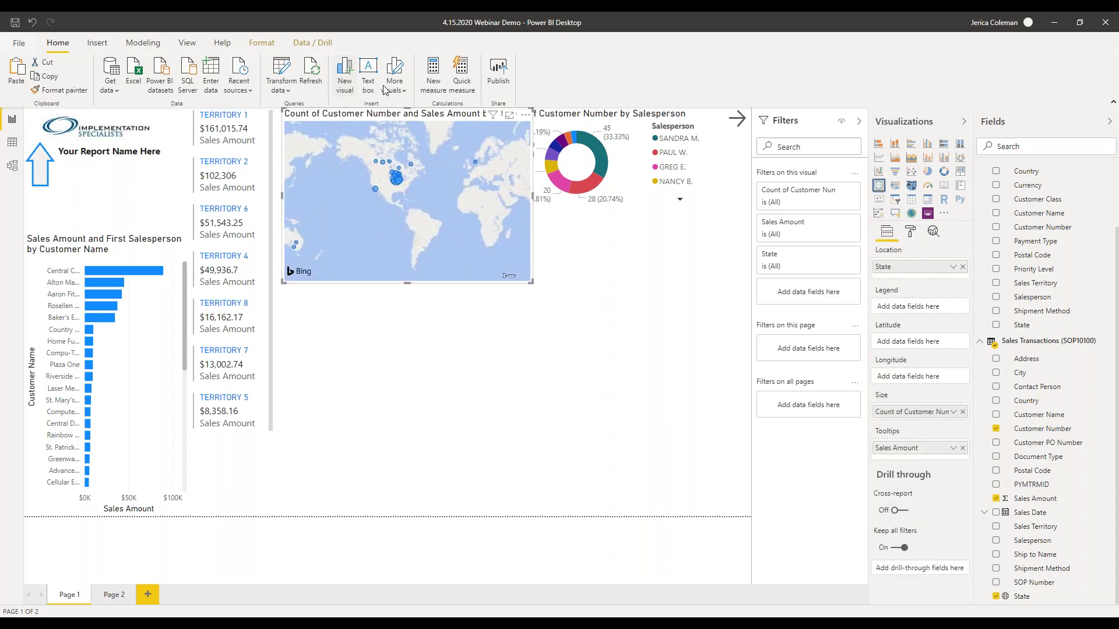
Step: Narrow and shorten the State map so it fits beside the salesperson donut
left_click_drag(532, 196, 499, 193)
left_click_drag(390, 283, 401, 217)
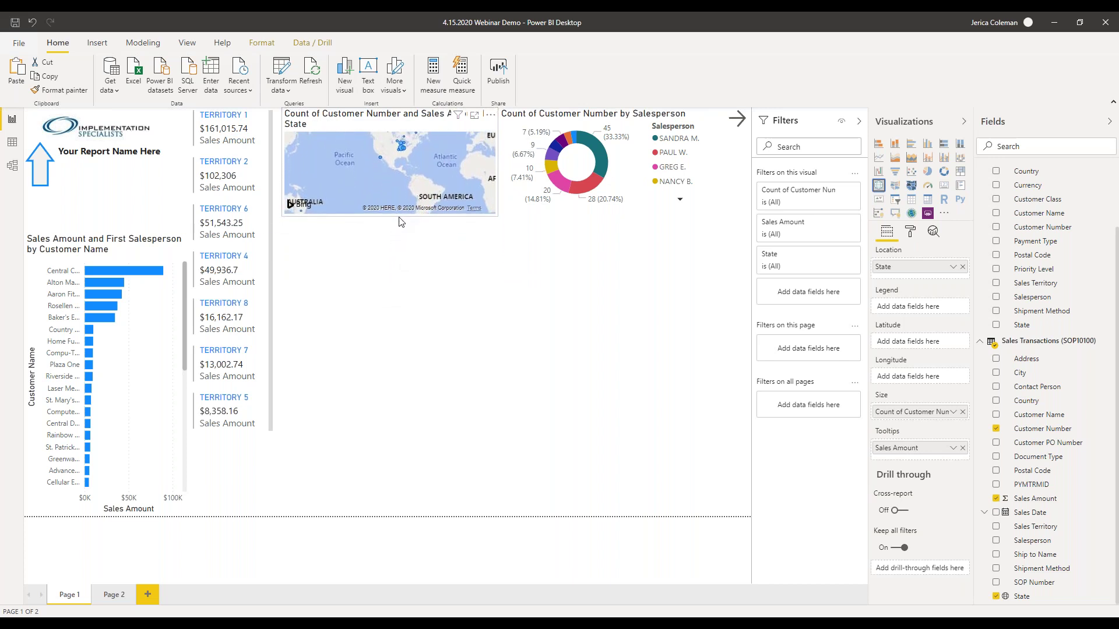
left_click(451, 307)
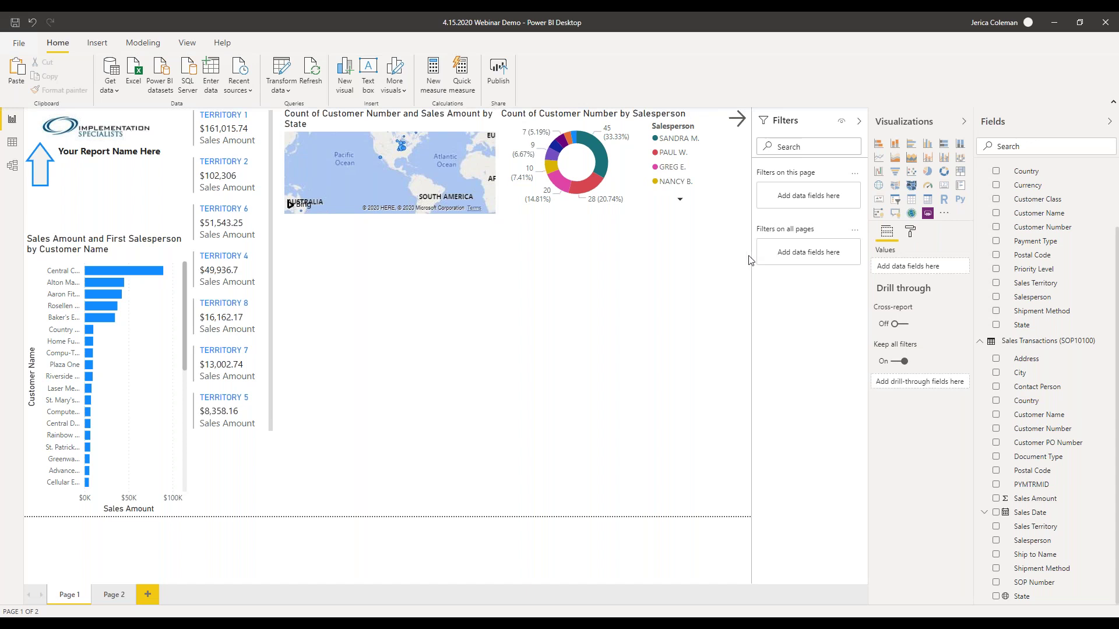
Step: Add a slicer on Sales Territory from Sales Transactions below the map and shrink it to fit its list
left_click(897, 206)
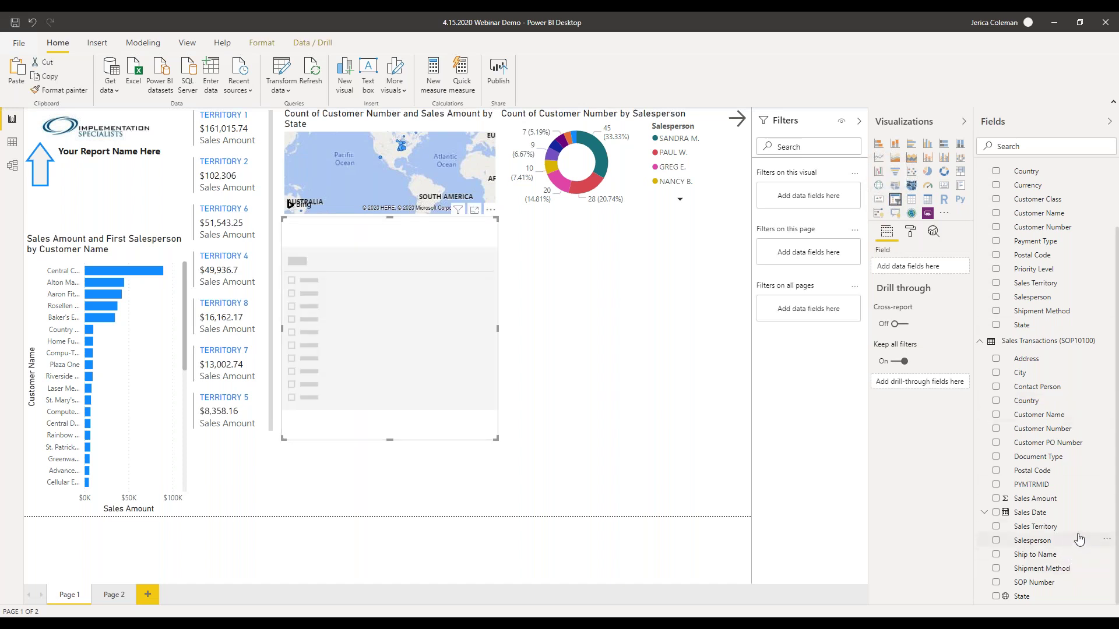
left_click_drag(1050, 533, 943, 274)
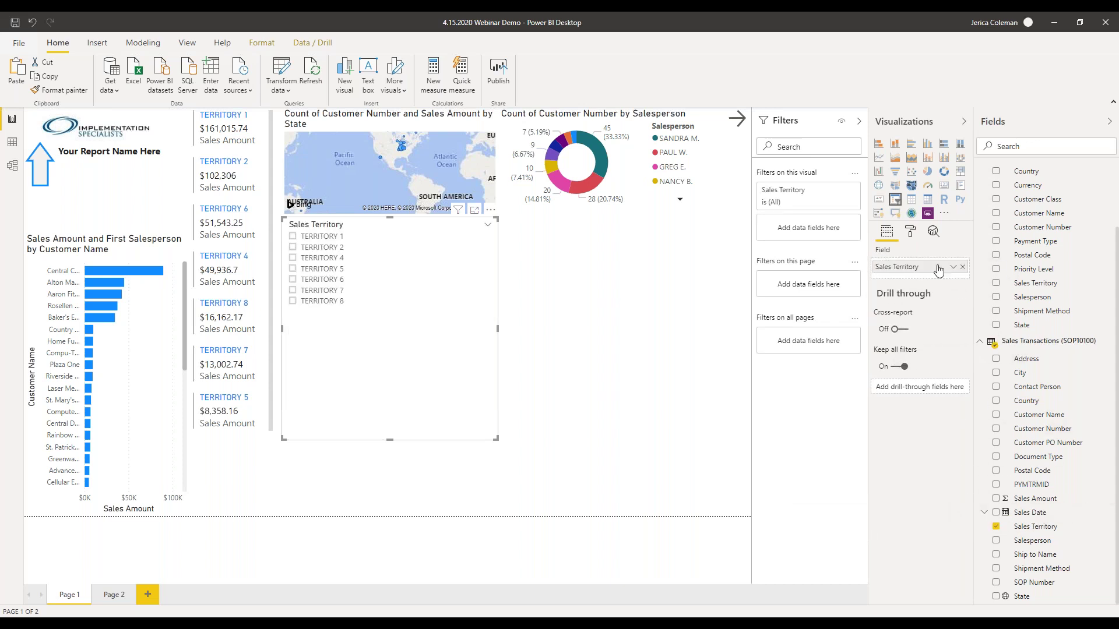
left_click_drag(390, 438, 375, 312)
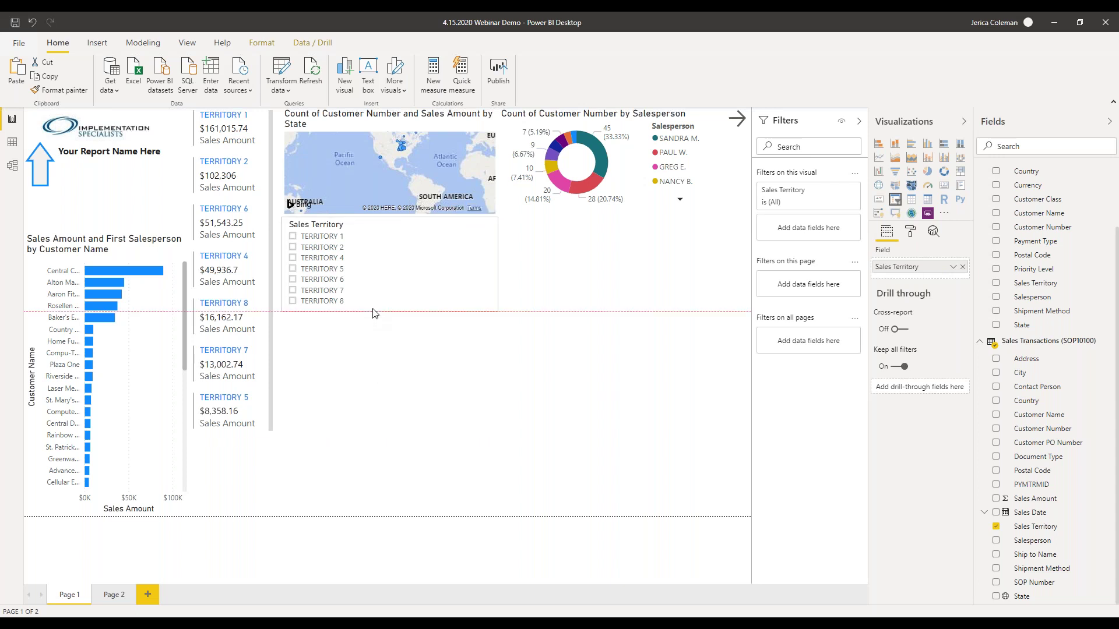
left_click_drag(498, 265, 352, 265)
Step: Test the slicer by filtering the page to Territory 1, Territory 2 and Territory 4 in turn, and clear the selection
left_click(293, 236)
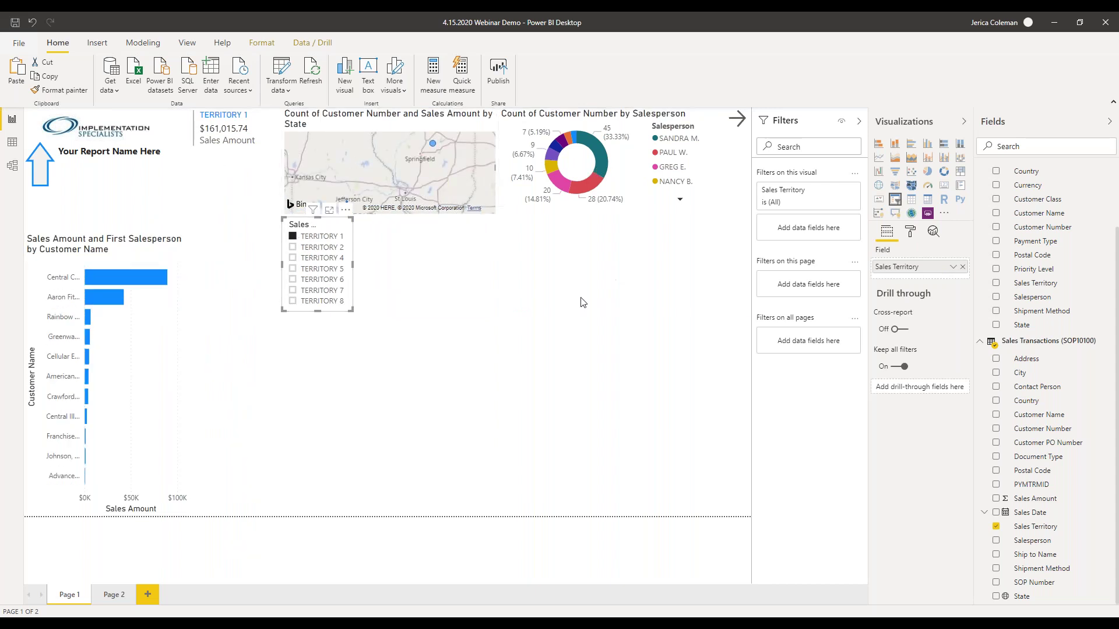
left_click(293, 247)
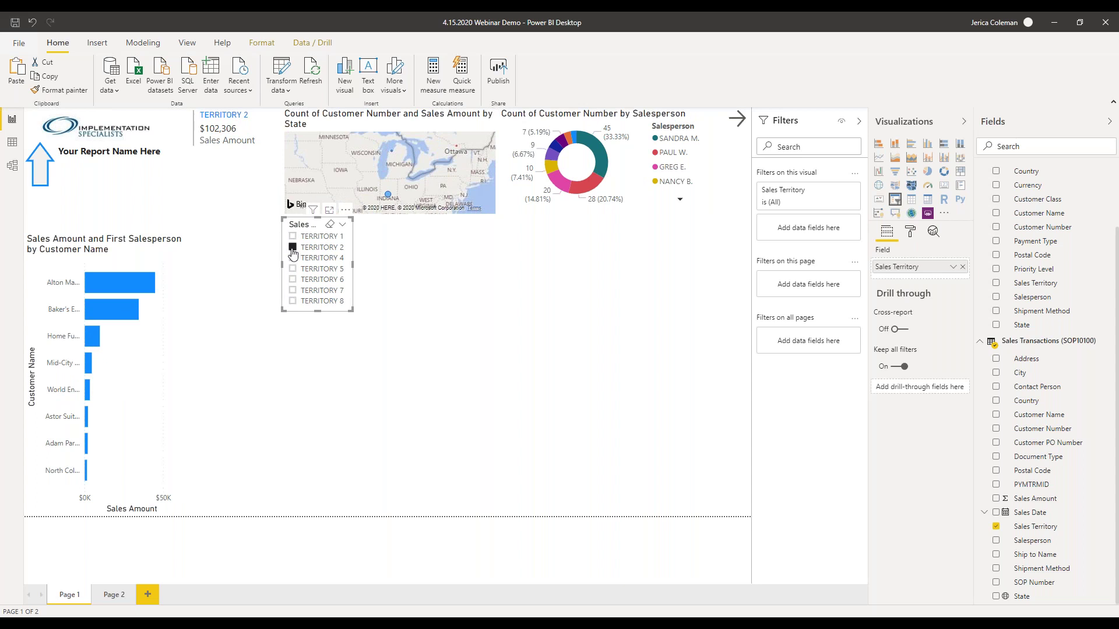
left_click(292, 257)
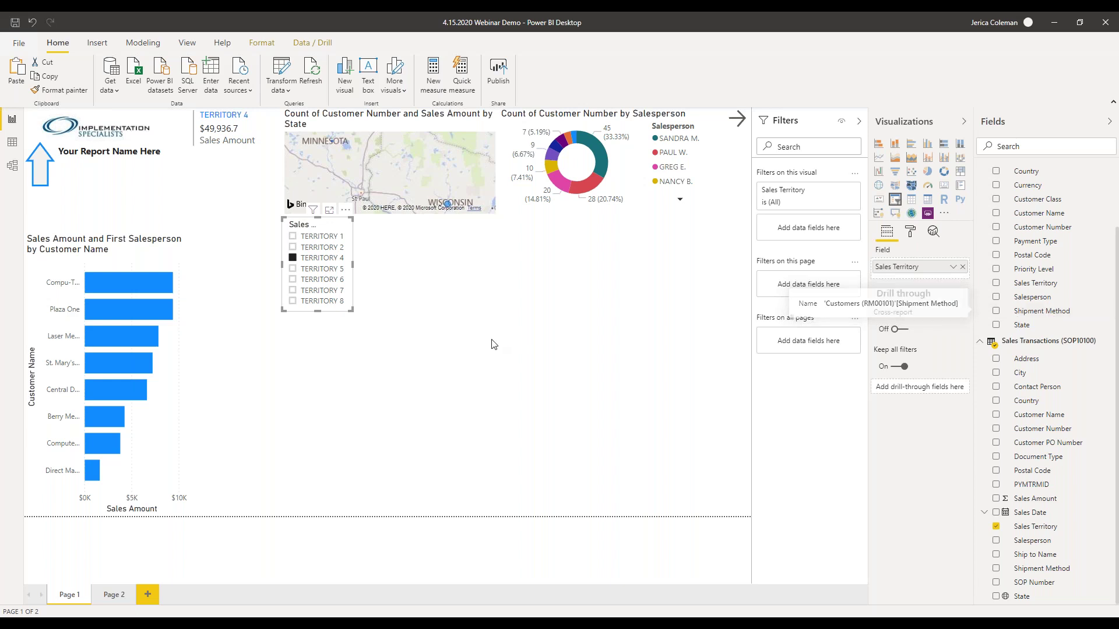
left_click(291, 258)
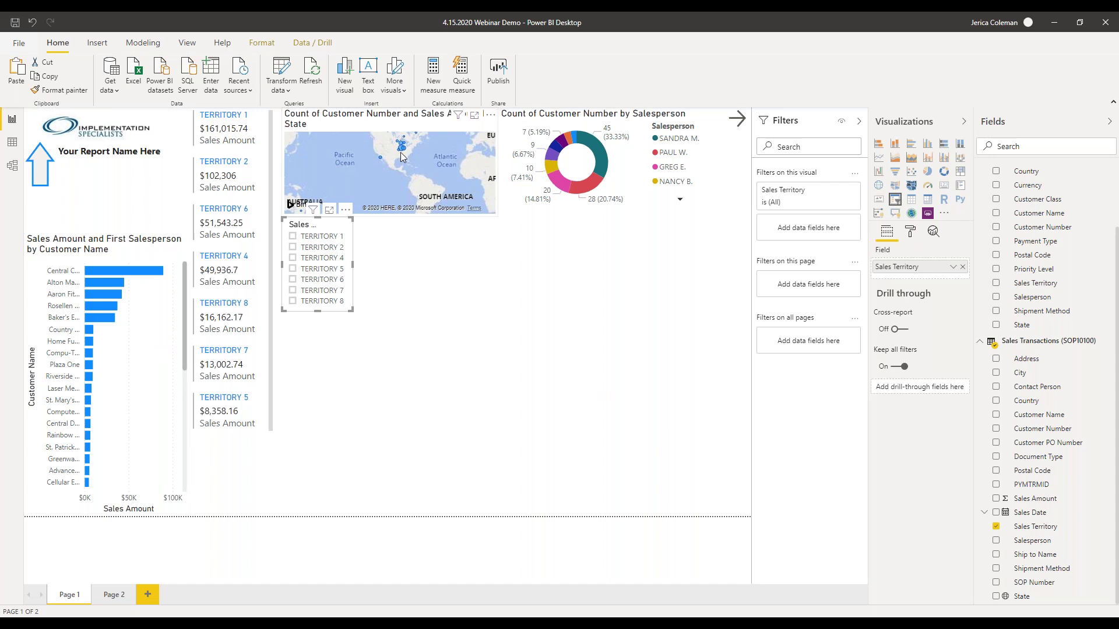
Step: Test cross-filtering from the map by selecting the Illinois bubble, check the bar chart and card, and clear the selection
scroll(401, 151, "up", 3)
scroll(401, 151, "up", 2)
left_click(404, 136)
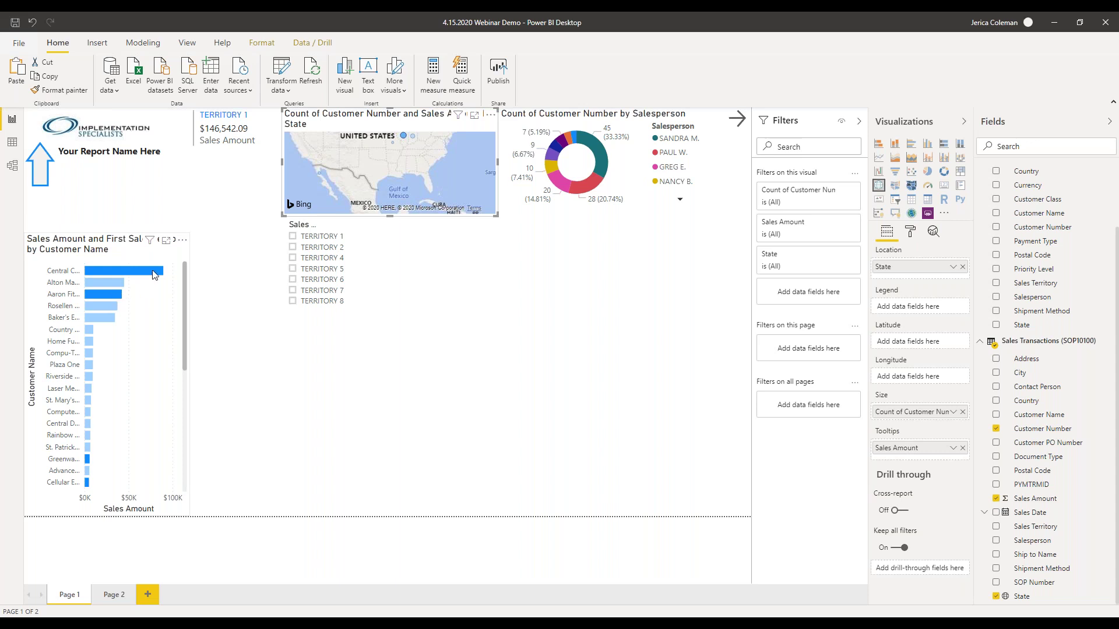
mouse_move(152, 273)
mouse_move(117, 299)
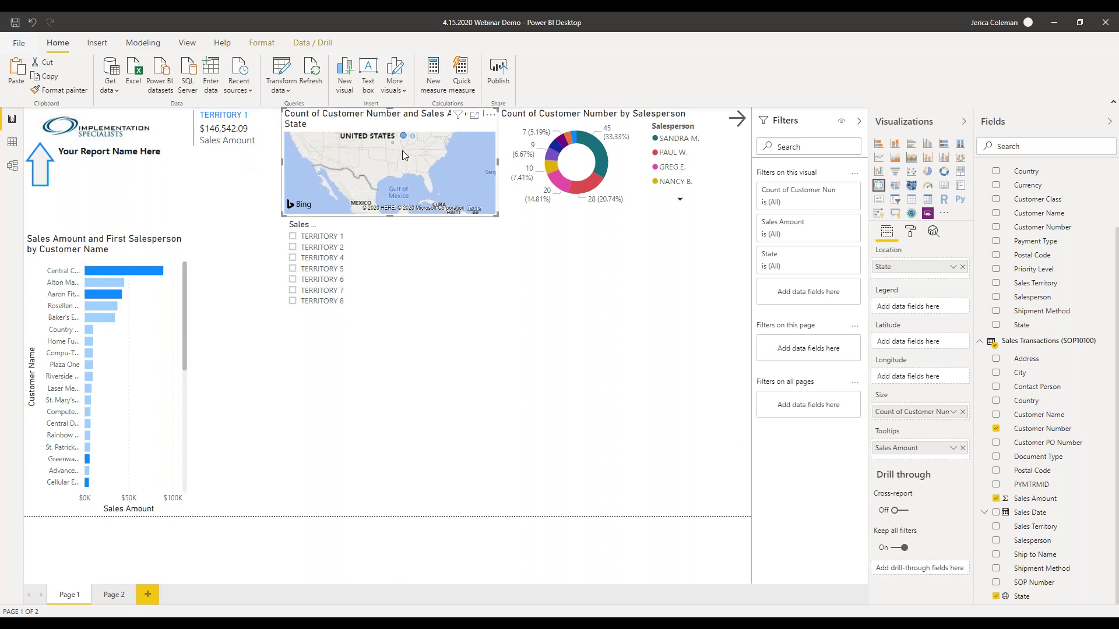
mouse_move(404, 137)
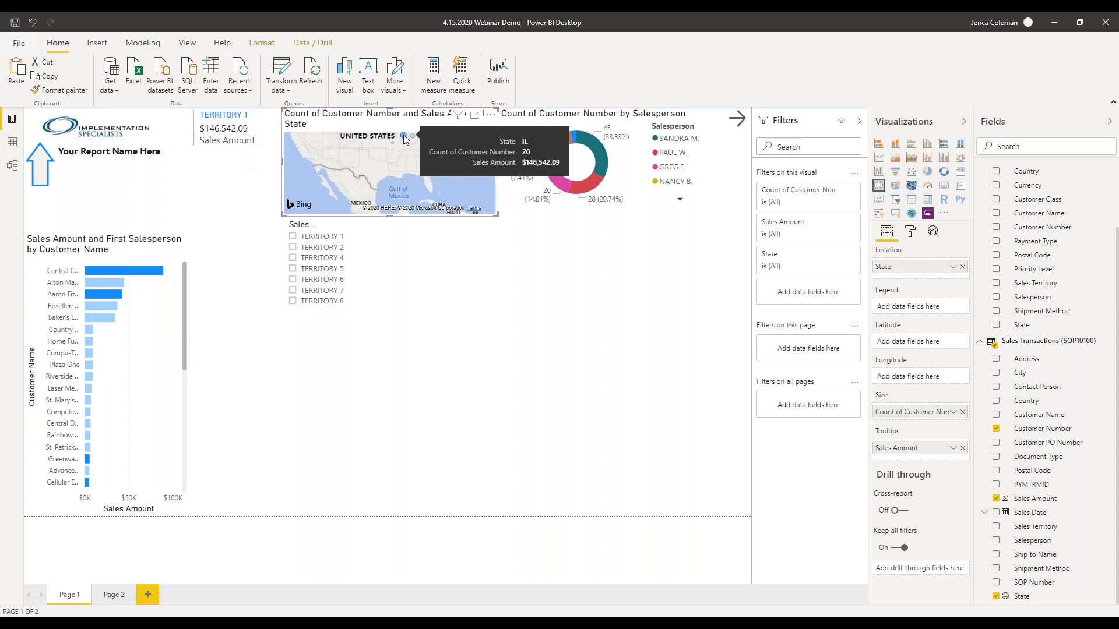
left_click(405, 137)
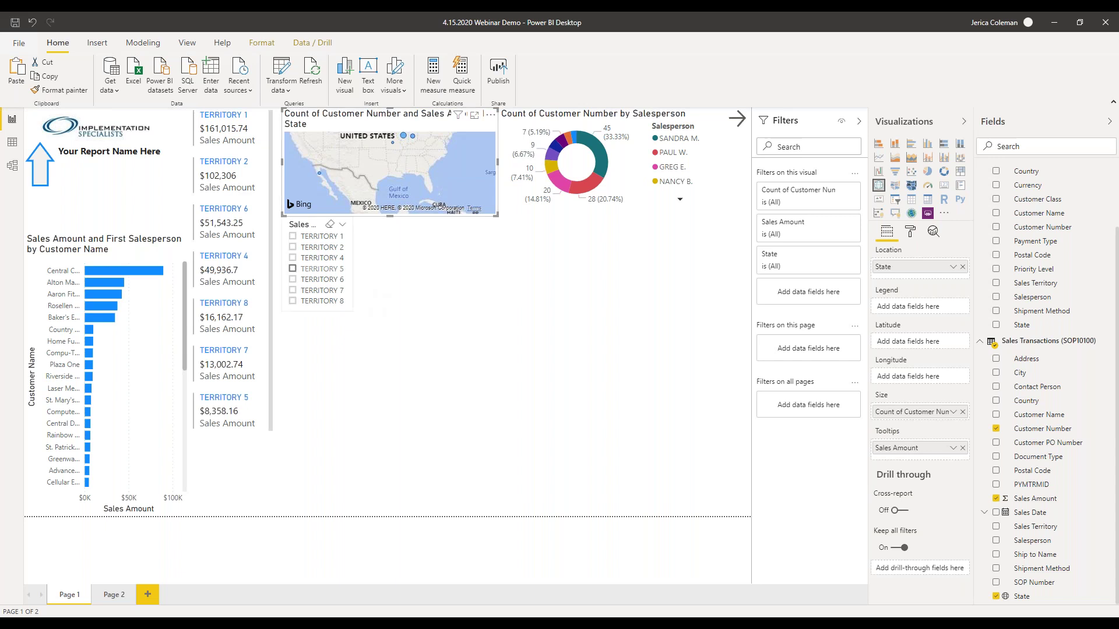
Step: Move the territory multi-row card down beside the bar chart and place the Sales Territory slicer above it, next to the report title
left_click_drag(269, 132, 232, 230)
left_click_drag(231, 185, 238, 239)
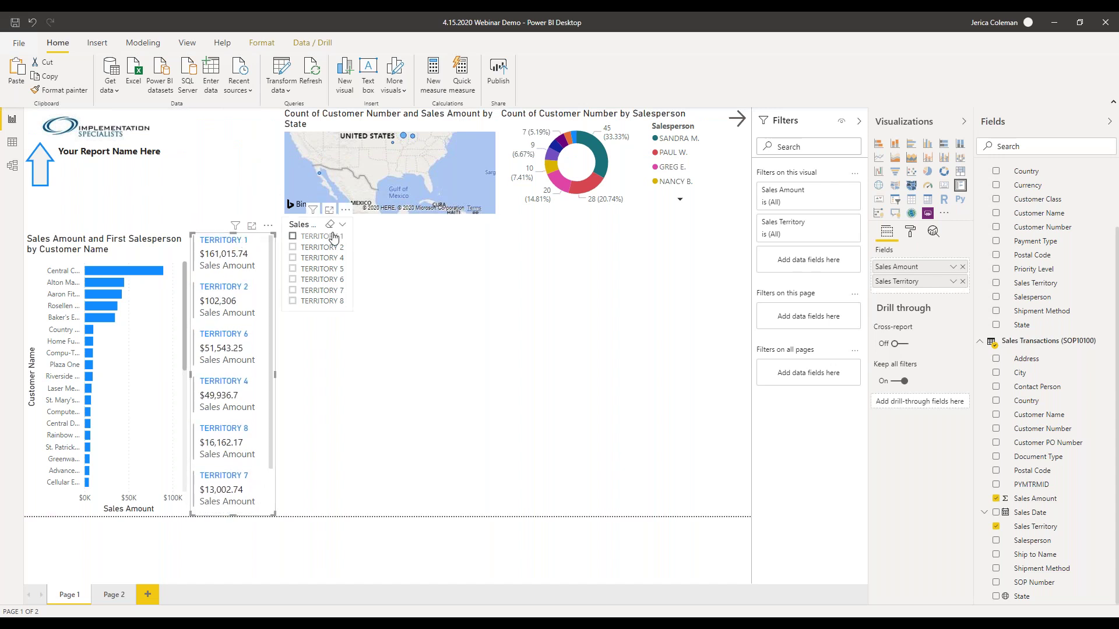
left_click_drag(318, 228, 209, 116)
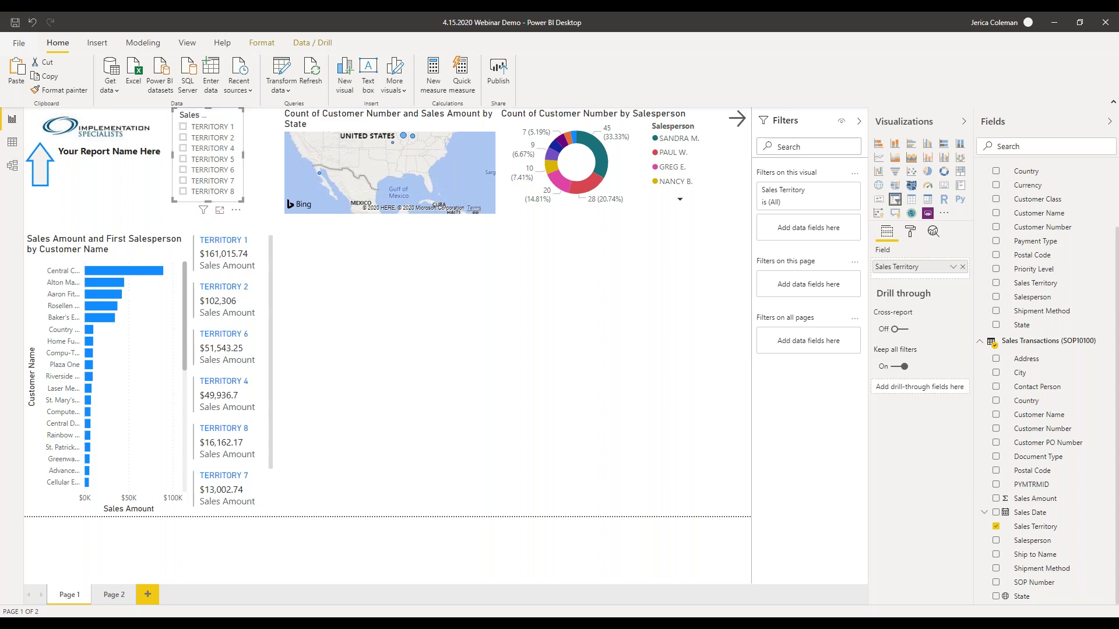
mouse_move(209, 117)
left_mouse_down()
mouse_move(443, 251)
mouse_move(714, 358)
mouse_move(675, 260)
mouse_move(157, 117)
mouse_move(231, 115)
left_mouse_up()
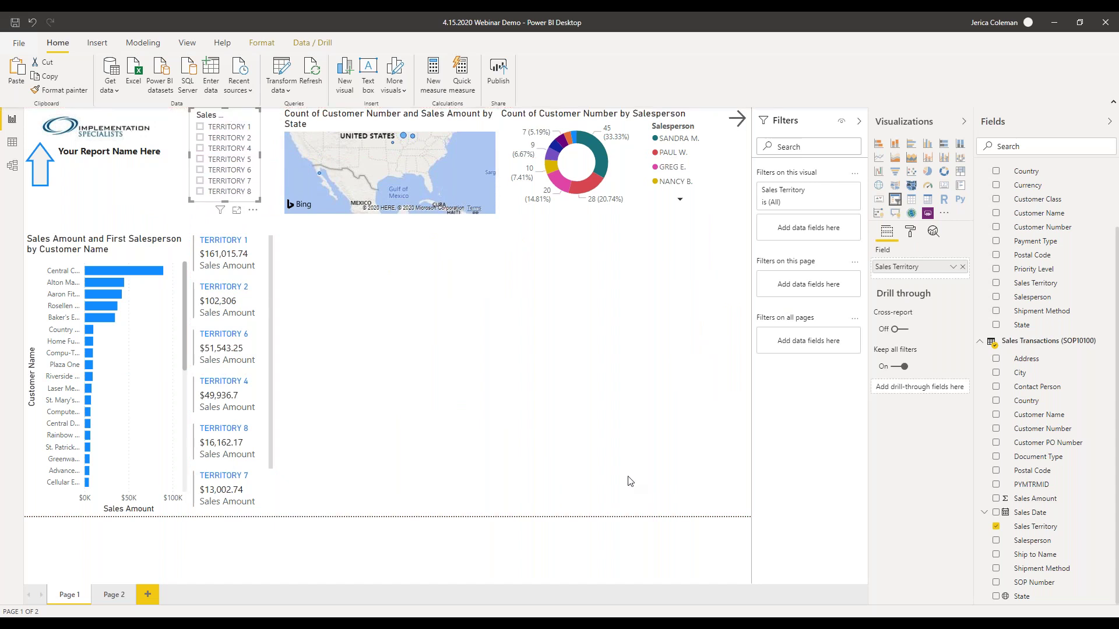
left_click(512, 433)
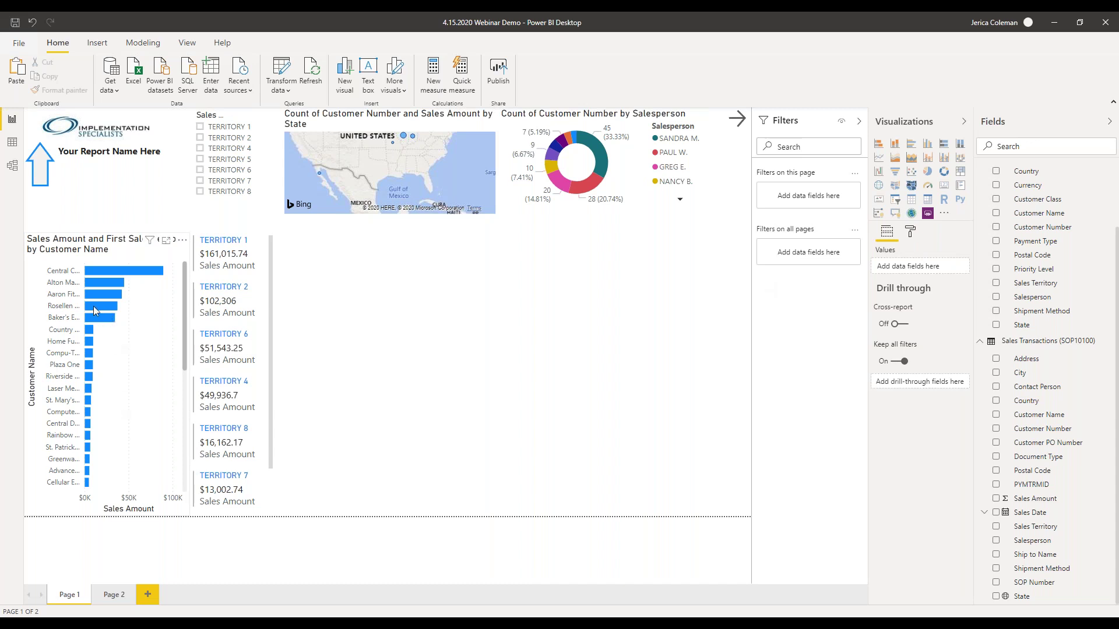
Step: Cross-filter the page by the largest salesperson segment of the donut and view that segment's details
left_click(595, 153)
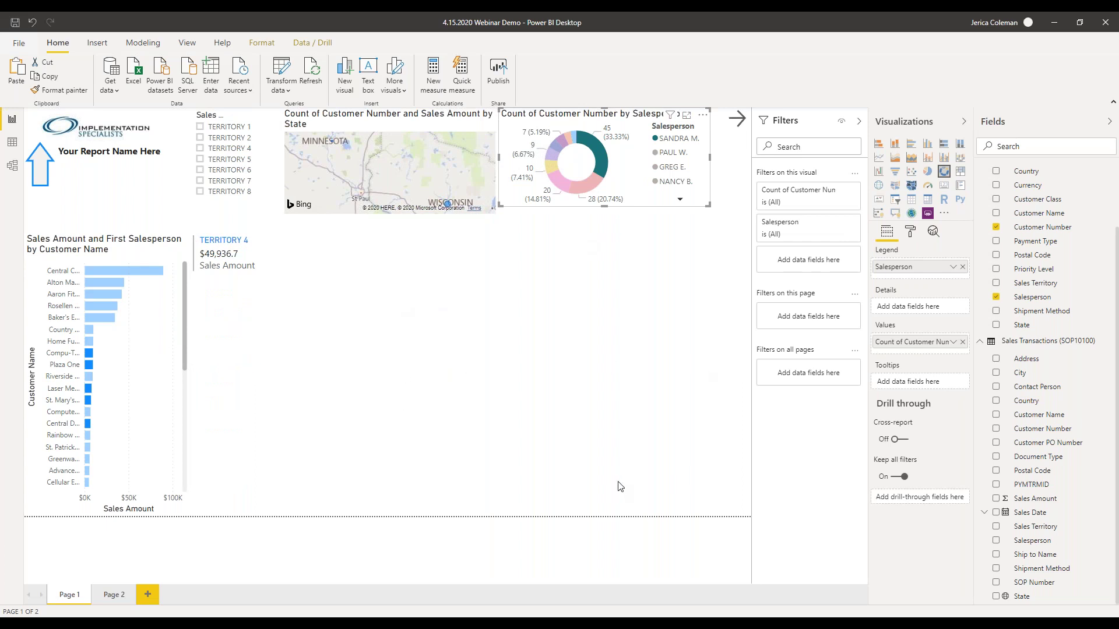
mouse_move(601, 153)
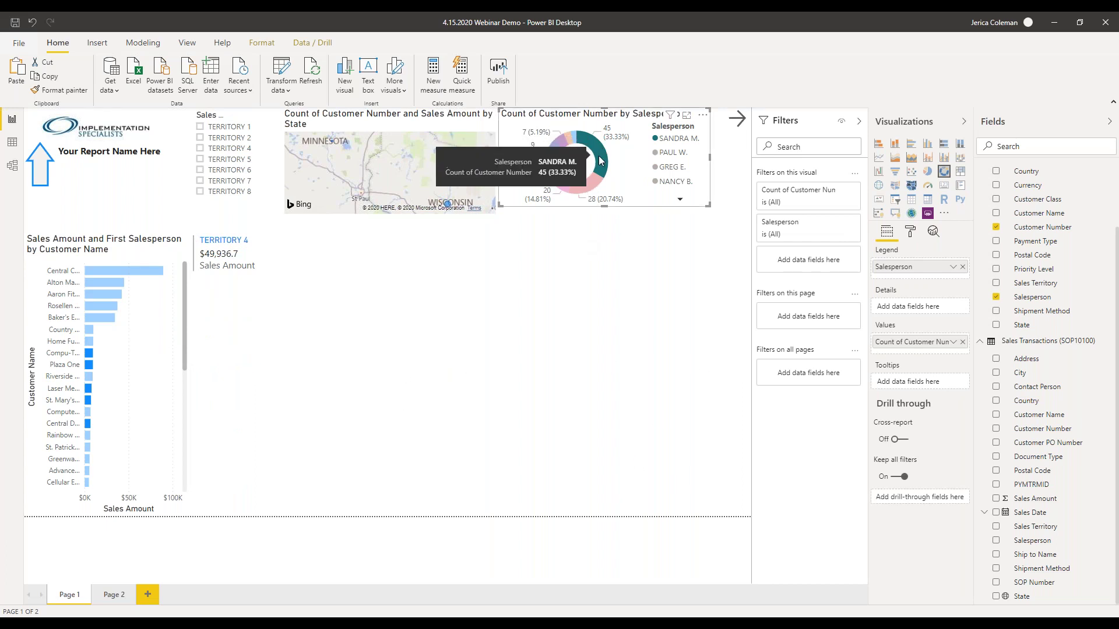
Step: Clear the salesperson selection in the donut chart and deselect the visual
left_click(601, 158)
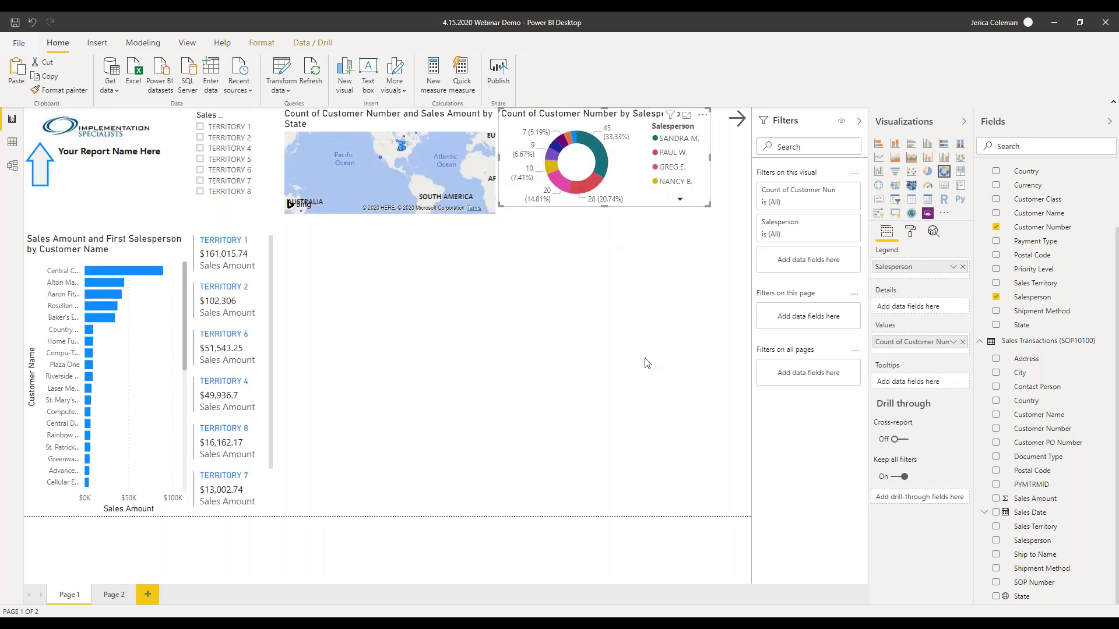
left_click(682, 289)
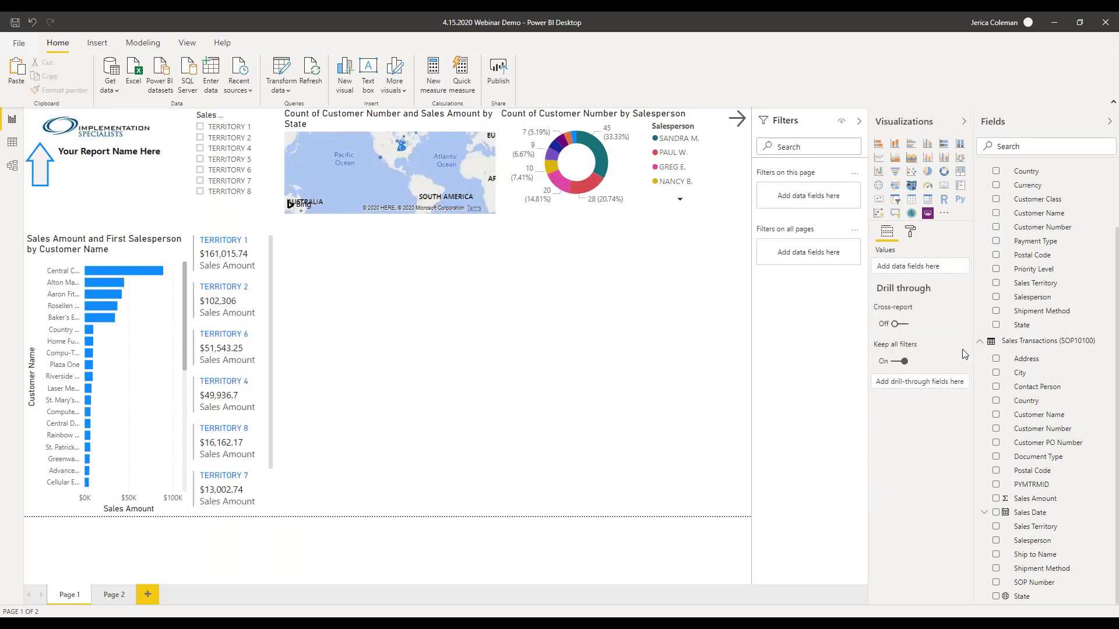
Step: Insert a table visual with Customer Name and Sales Date from Sales Transactions, and widen it toward the territory card
left_click(911, 199)
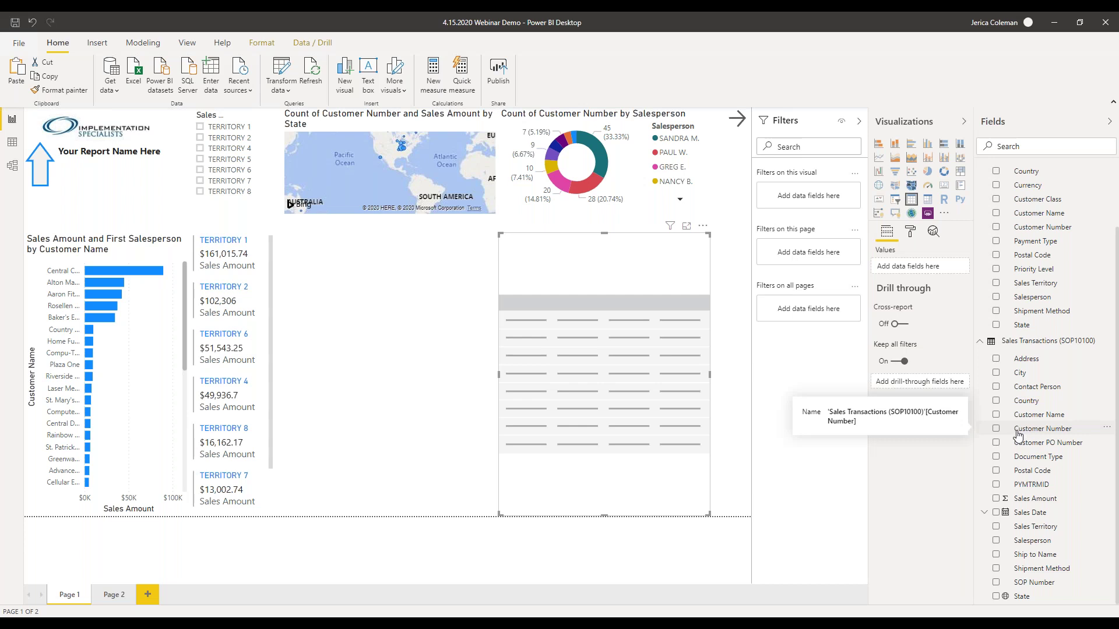
left_click_drag(1024, 415, 929, 277)
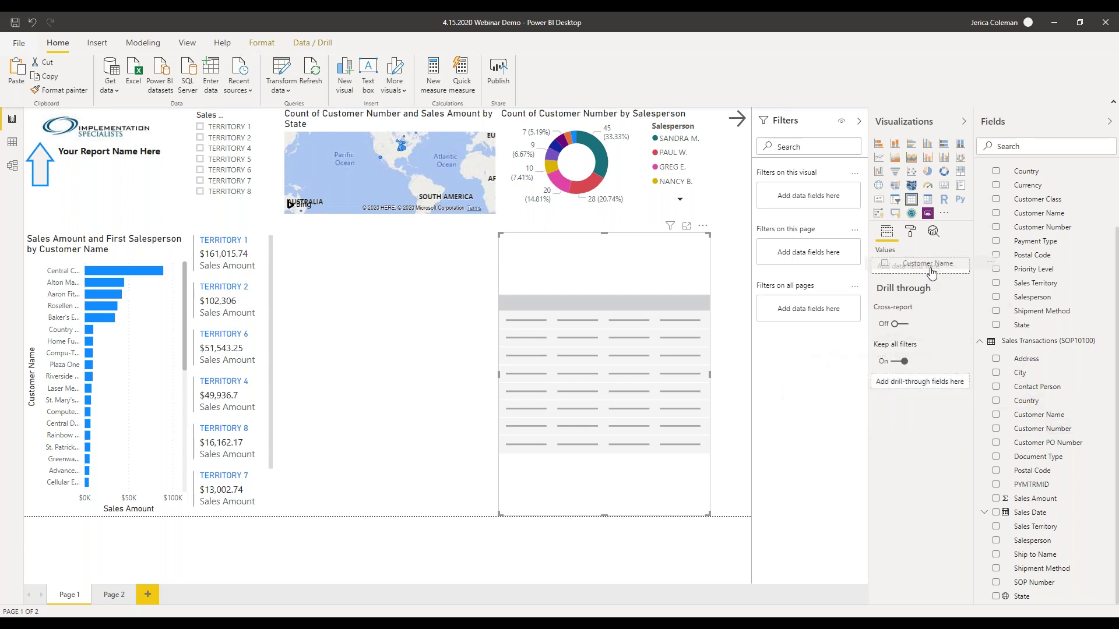
left_click_drag(1037, 519, 943, 286)
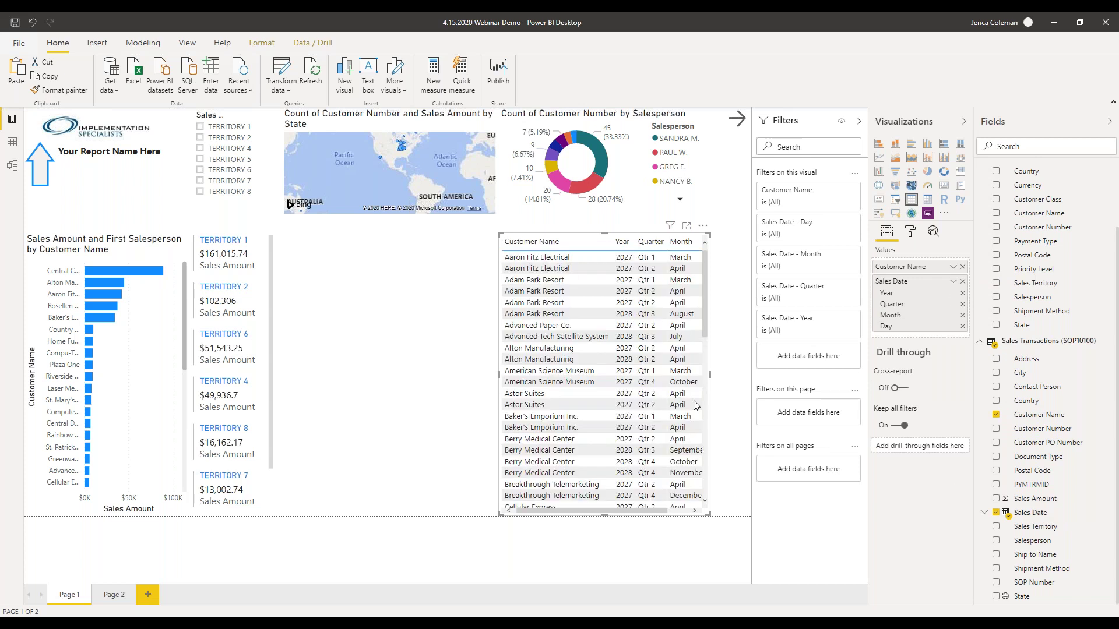
left_click_drag(498, 374, 334, 376)
left_click(730, 279)
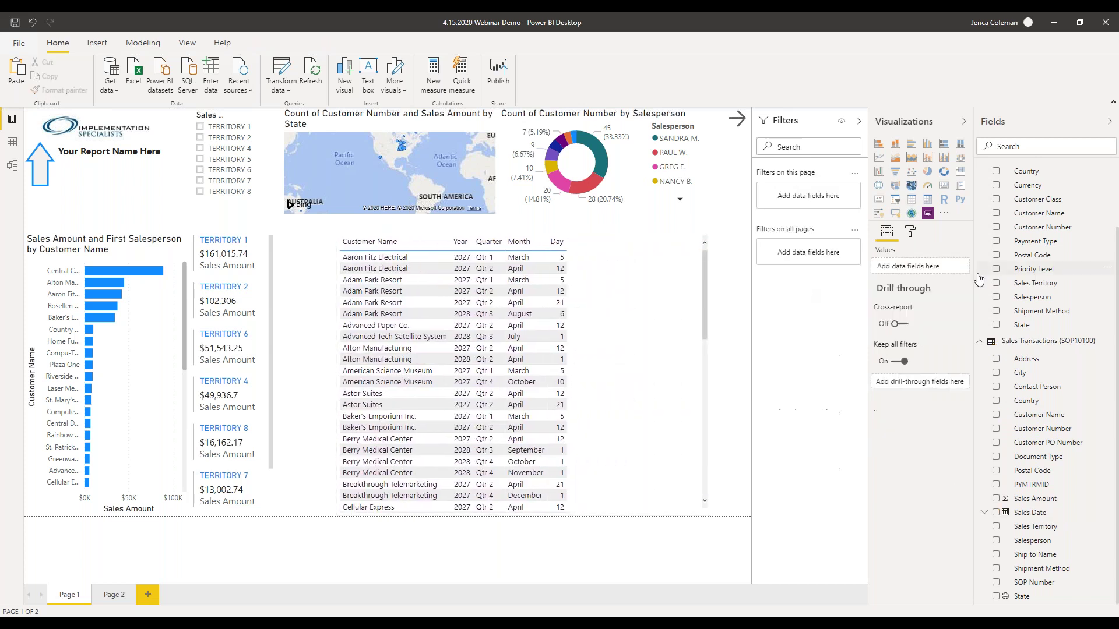
Step: Show the table's Sales Date as a plain date instead of a date hierarchy, and add Salesperson as a column
left_click(479, 285)
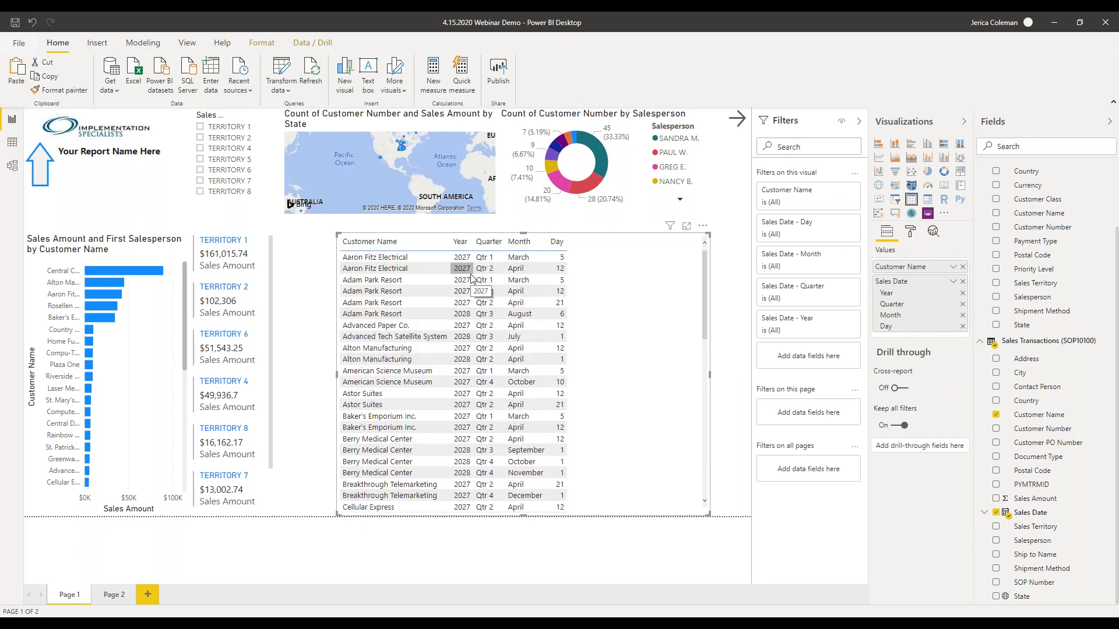
left_click(962, 328)
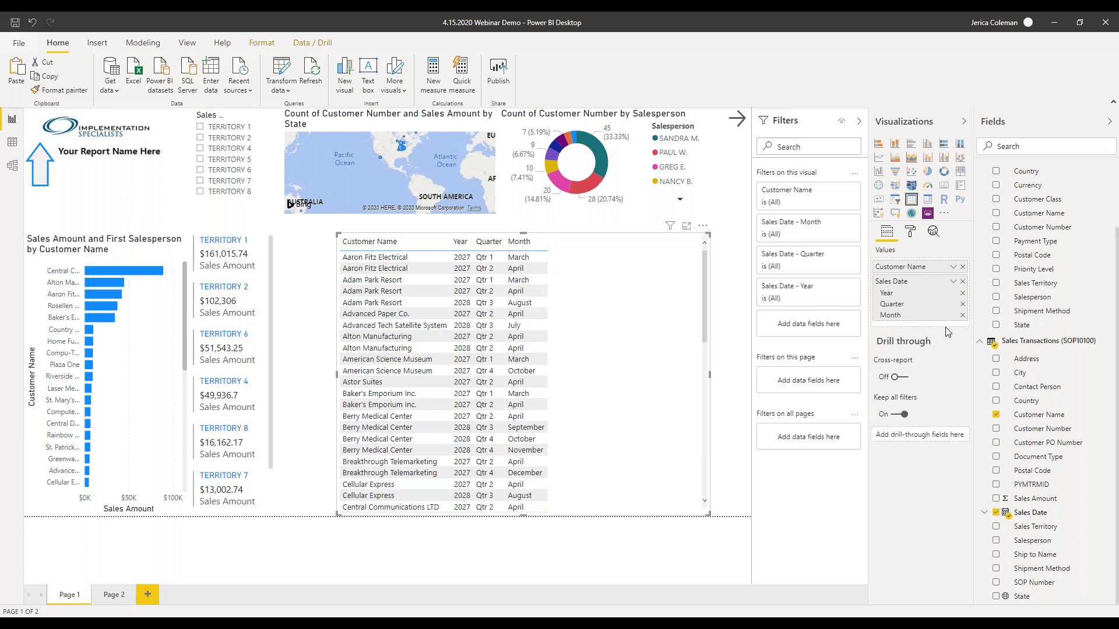
left_click(953, 284)
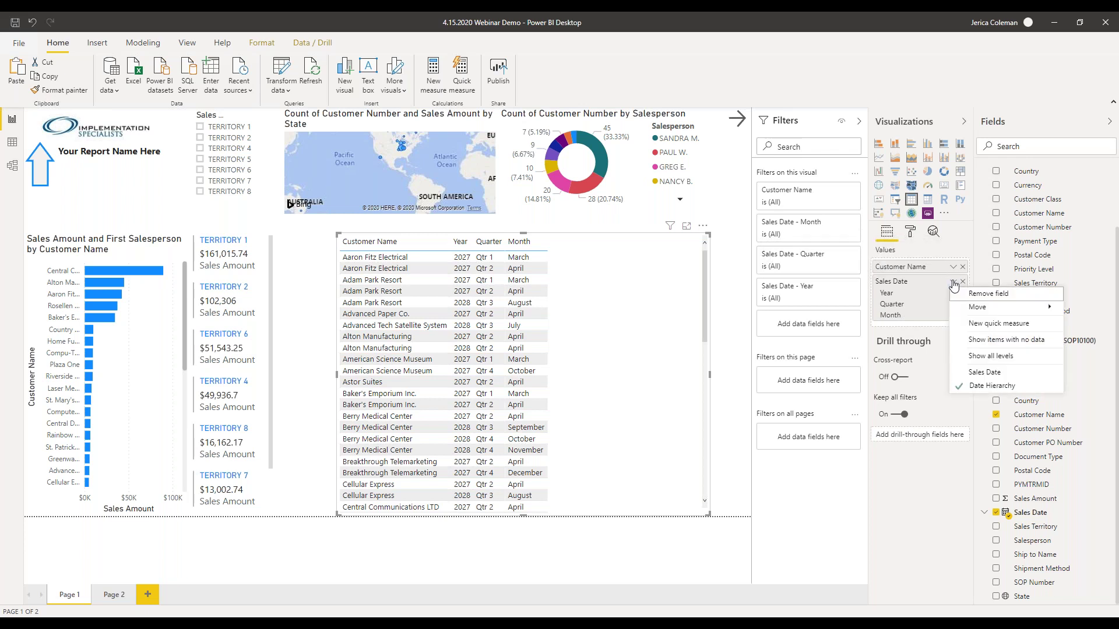
left_click(988, 373)
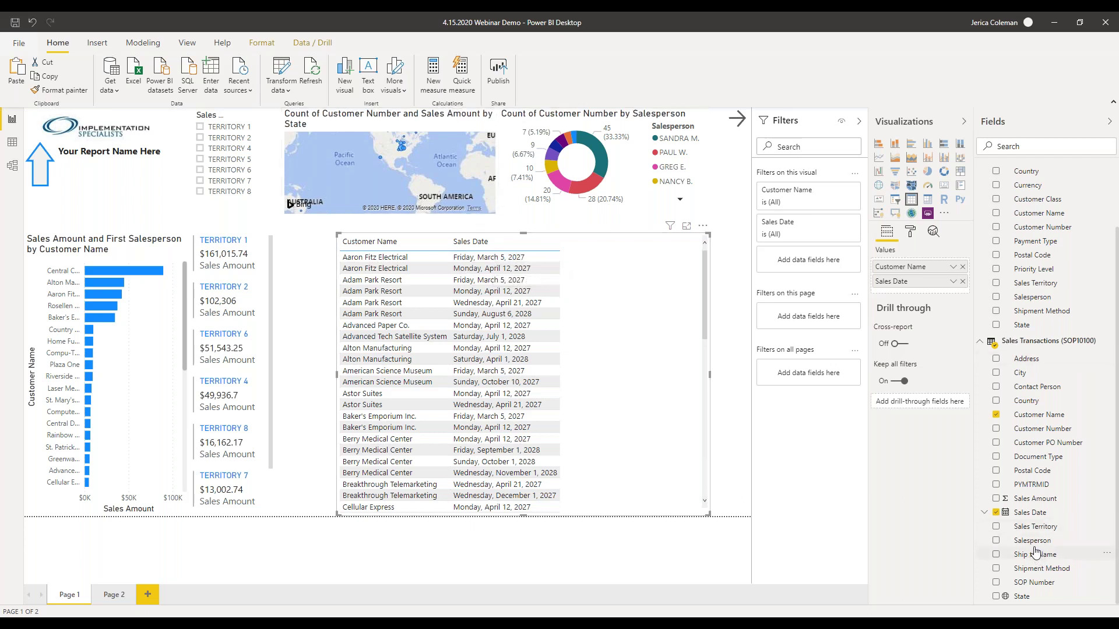
left_click_drag(1031, 540, 926, 294)
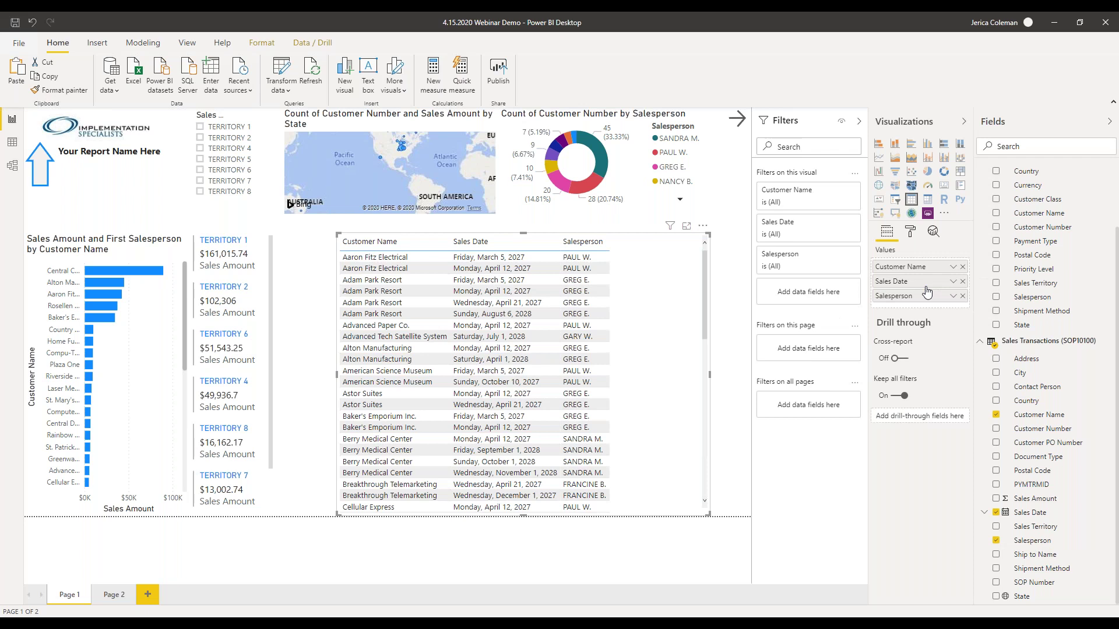
Step: Test the table against the slicer by filtering the page to Territory 5, and clear the filter
left_click(200, 160)
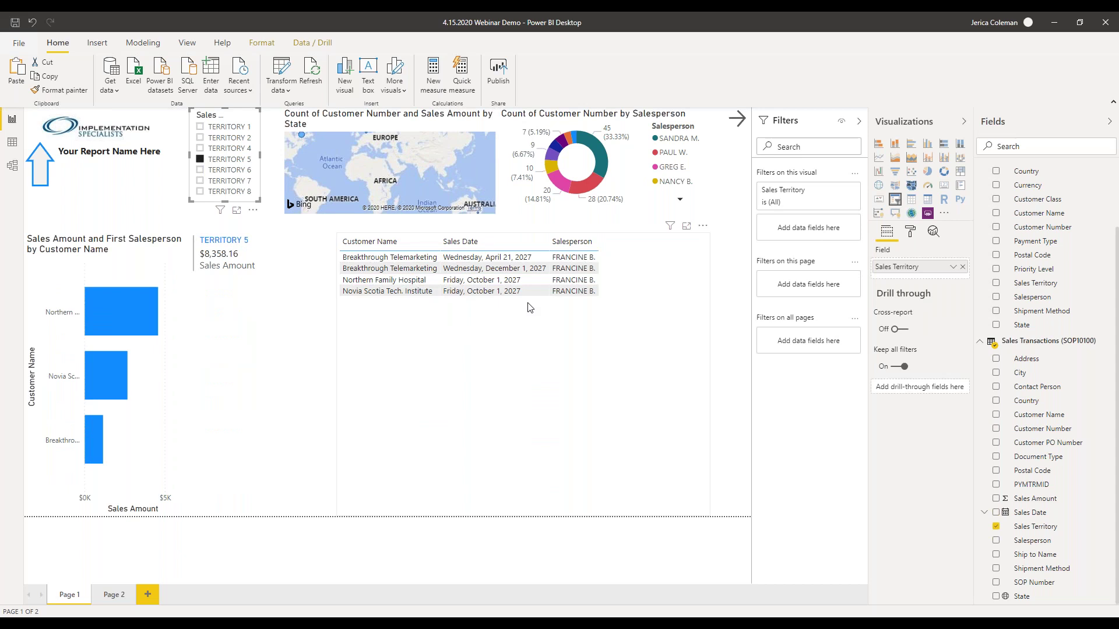
left_click(201, 162)
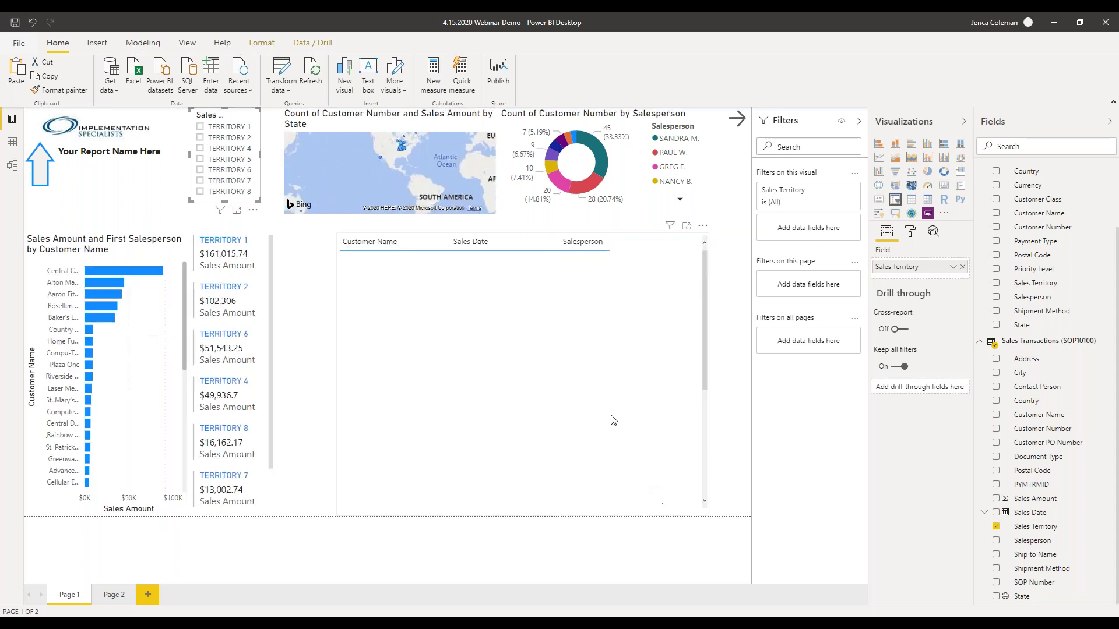
Step: Replace the table with an empty matrix visual and widen it toward the territory card
left_click(653, 360)
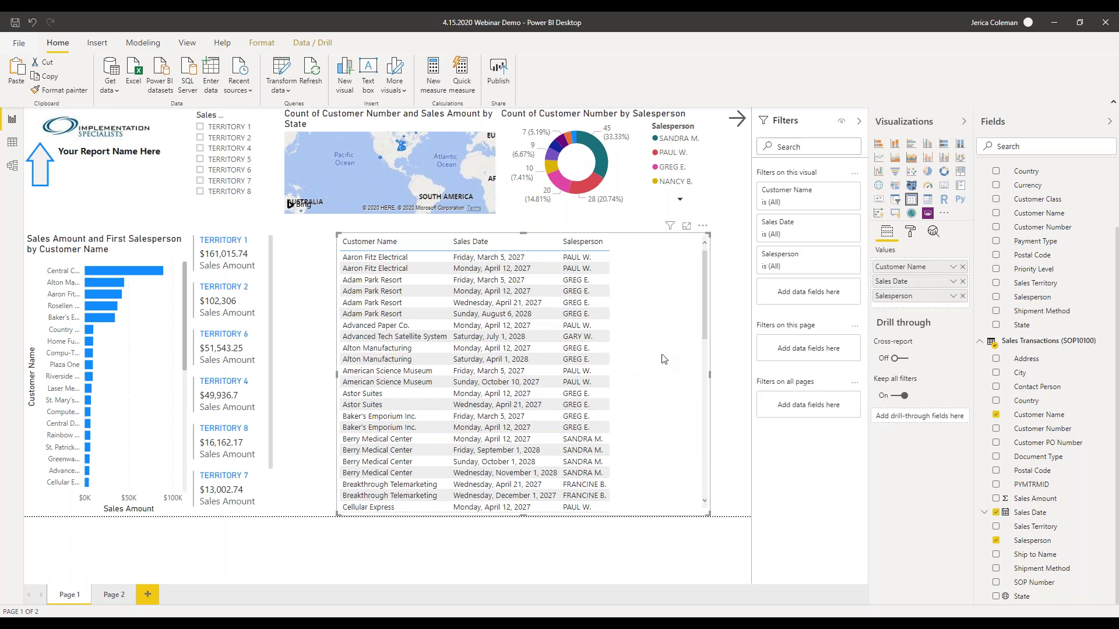
key("Delete")
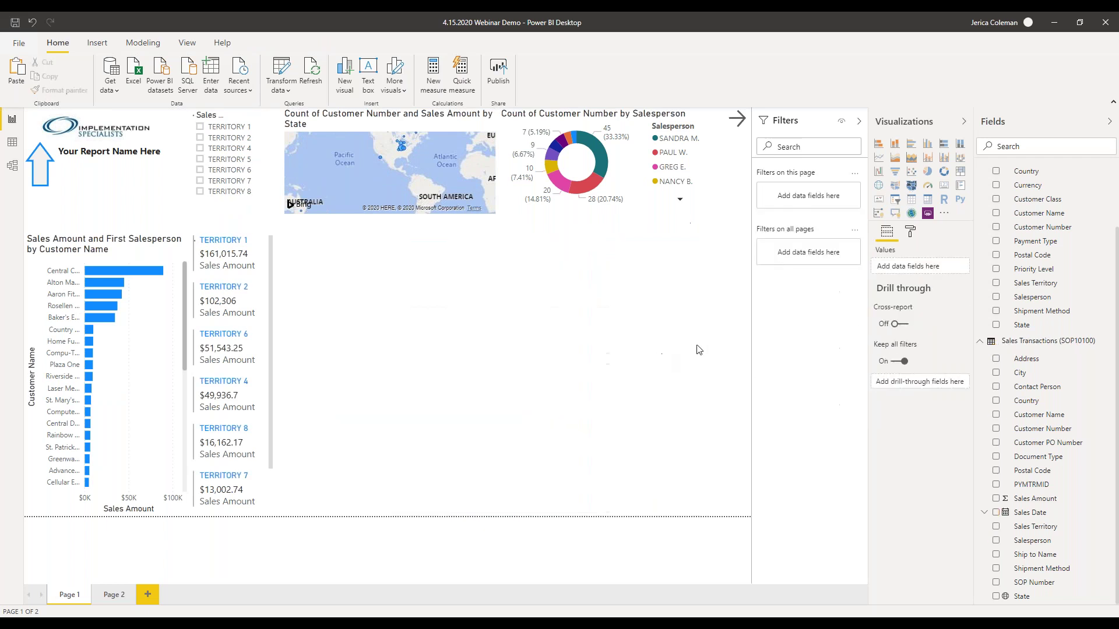
left_click(928, 204)
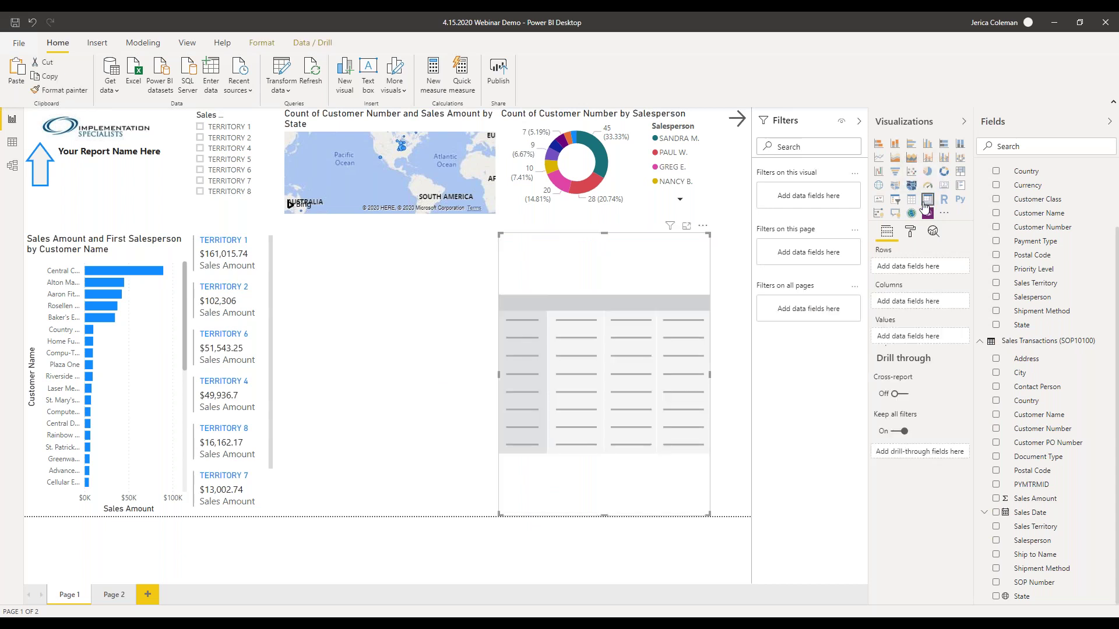
left_click_drag(501, 235, 317, 236)
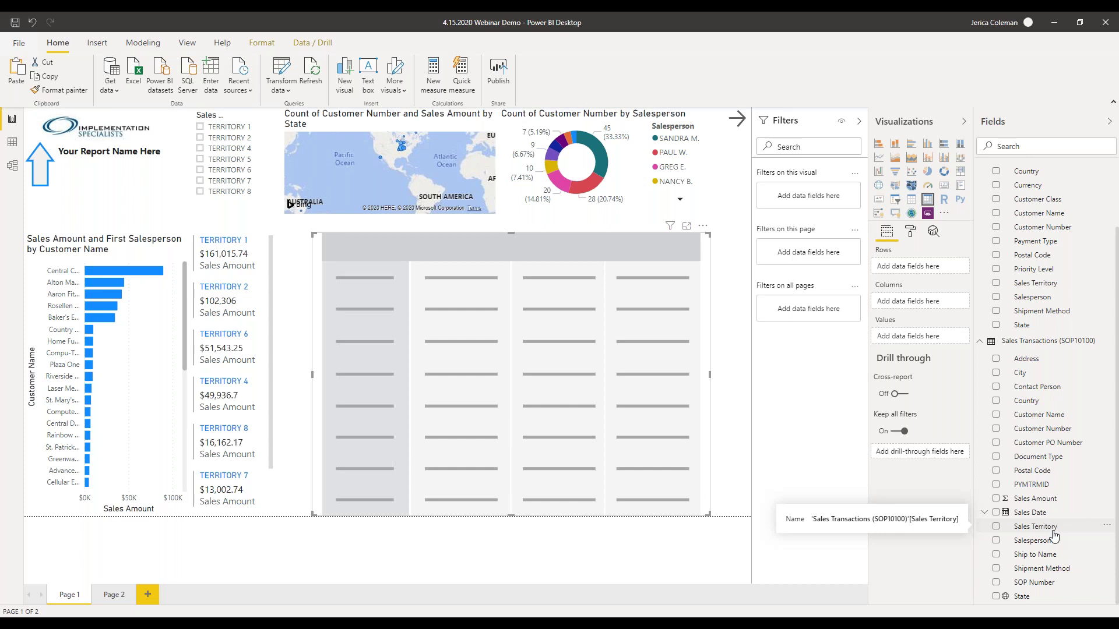
Step: Set Sales Territory and Customer Name as the matrix rows, and expand and collapse Territory 1 to check the hierarchy
left_click_drag(1054, 536, 914, 266)
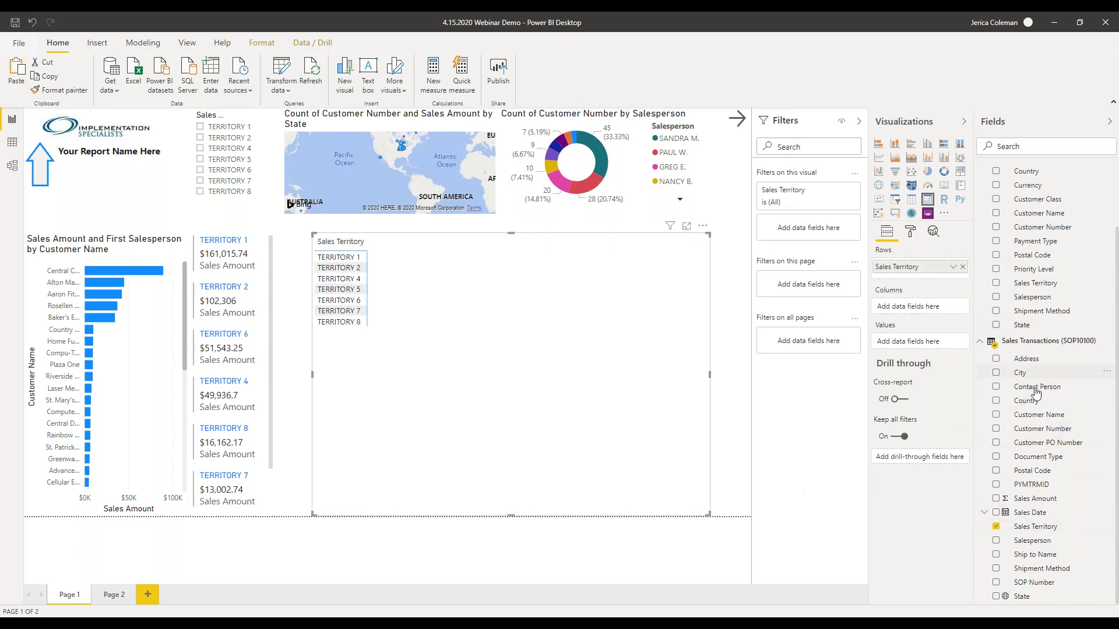
left_click_drag(1038, 416, 950, 279)
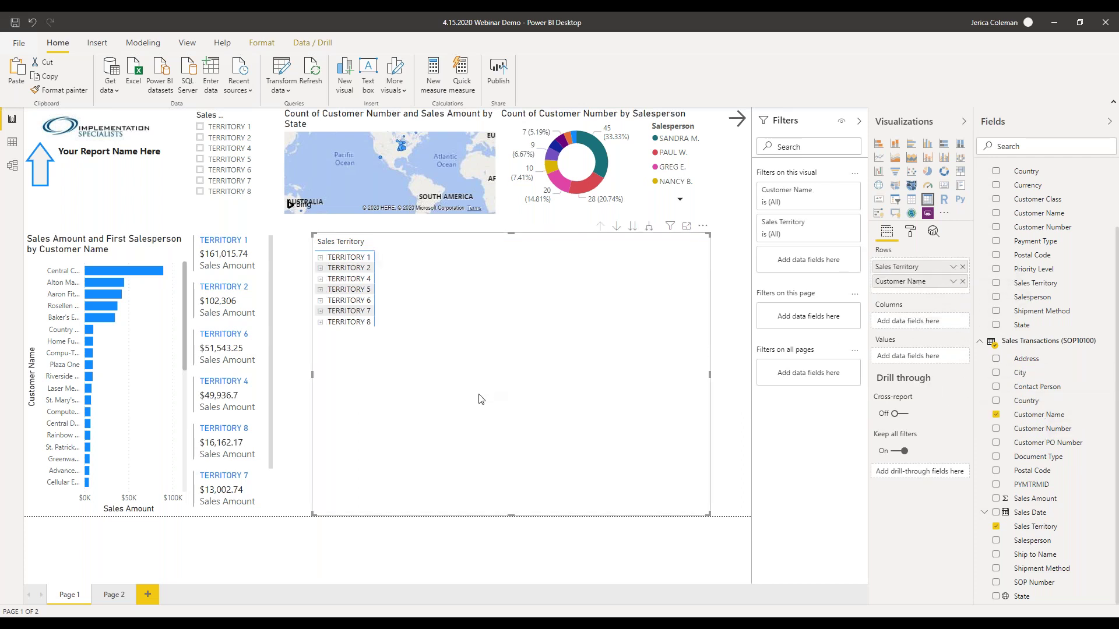
left_click(320, 258)
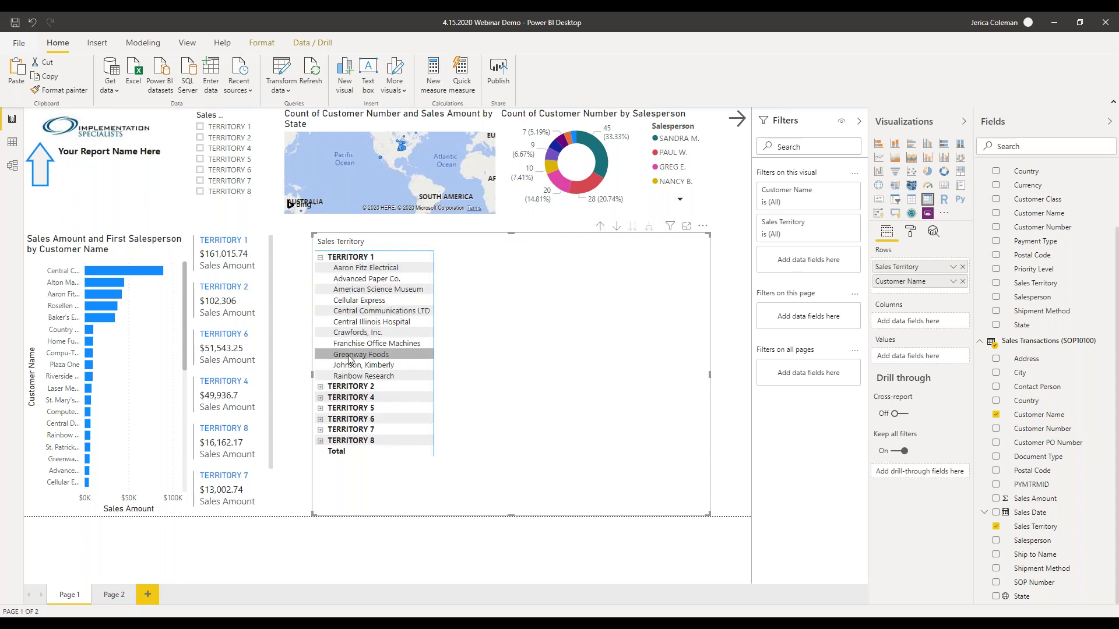
left_click(320, 258)
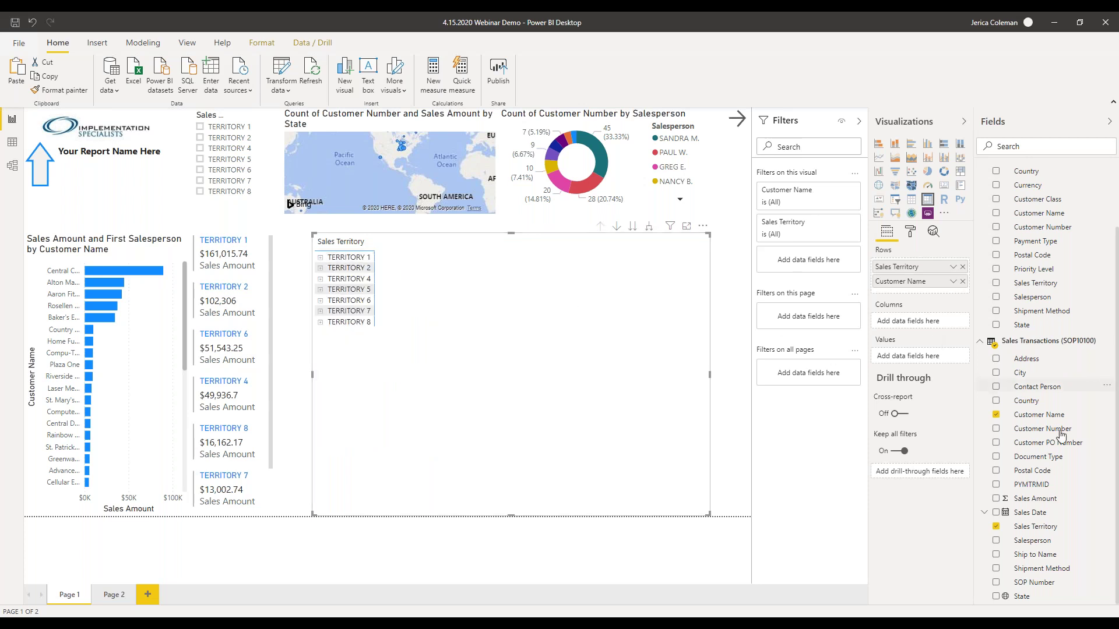
Step: Set Sales Date as the matrix columns with only the Year level kept, and add Sales Amount as the values
left_click_drag(1025, 513, 924, 321)
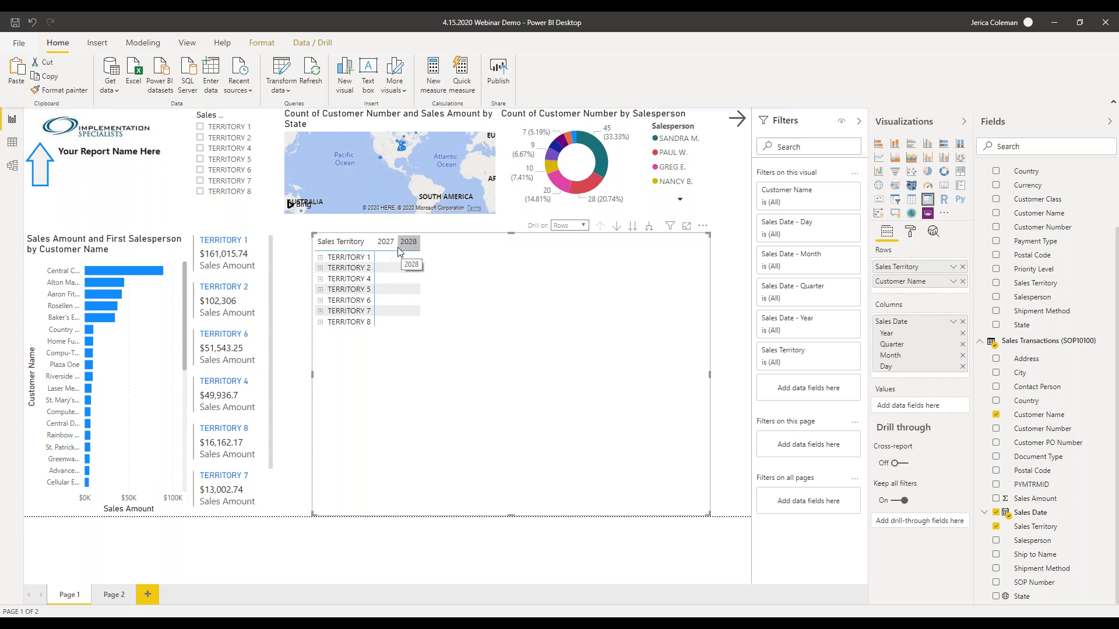
left_click(962, 344)
left_click(963, 344)
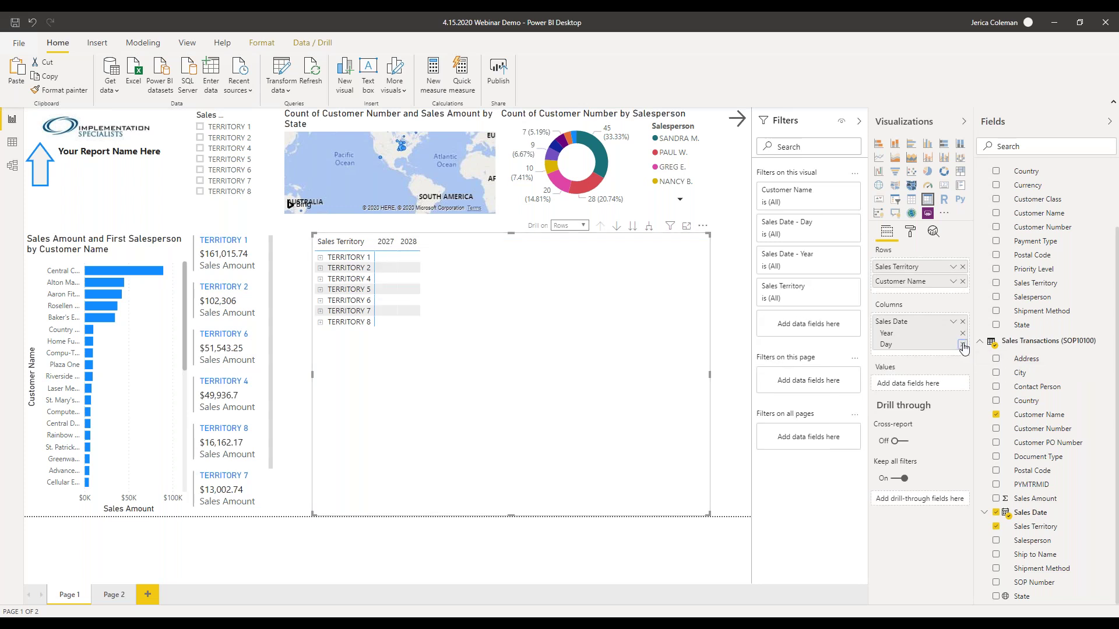
left_click(962, 345)
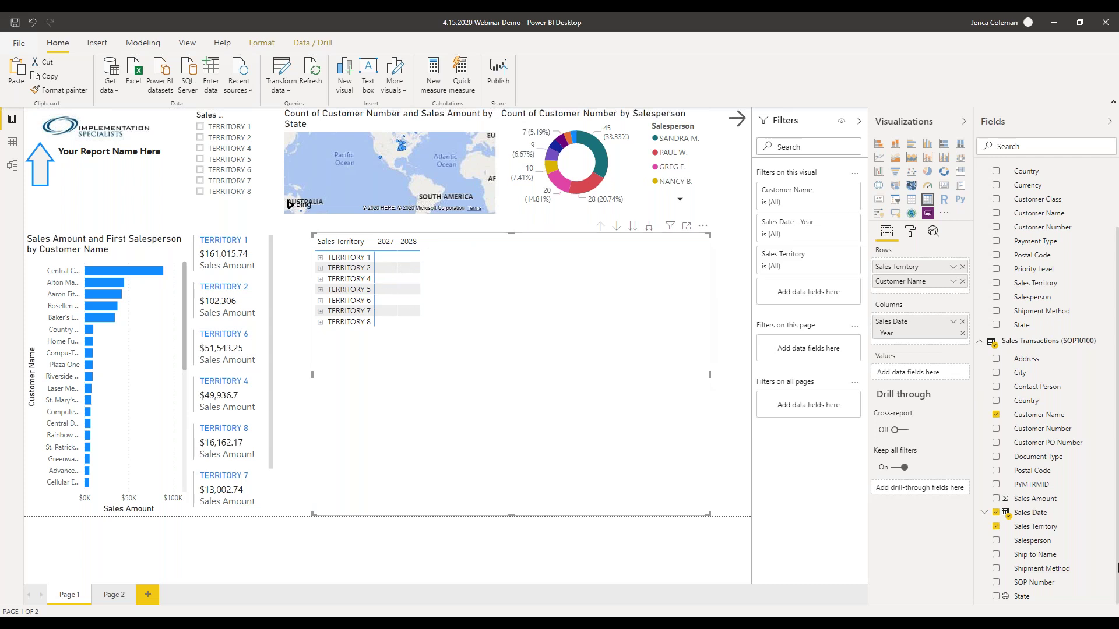
left_click_drag(1044, 500, 954, 373)
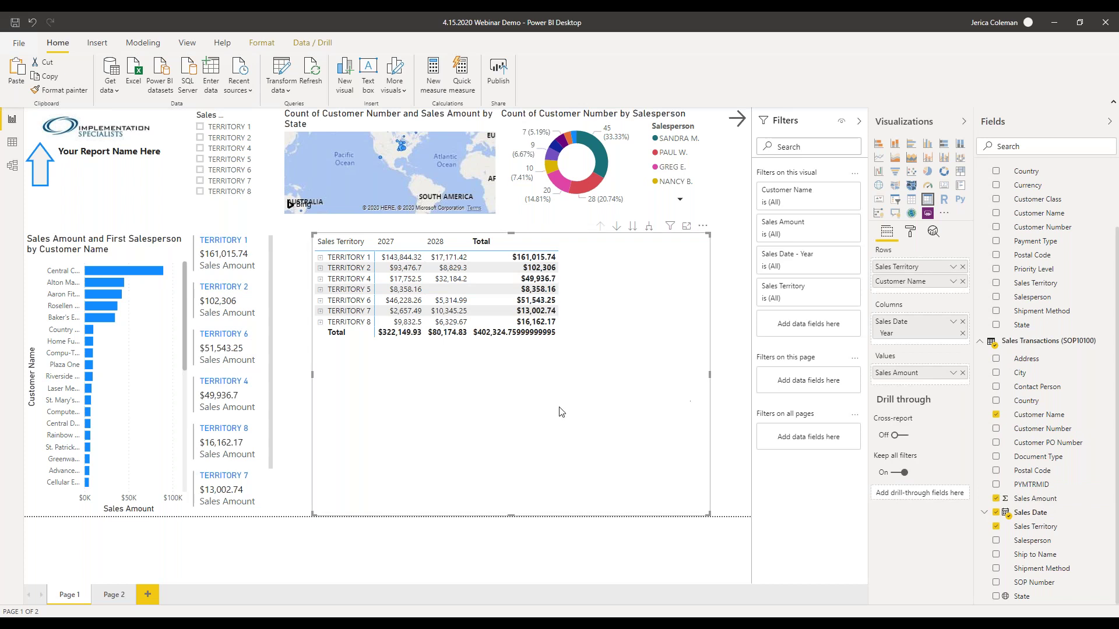
Step: View the customers under Territory 1 in the matrix, collapse them again, and shrink the matrix to fit beneath the donut chart
left_click(320, 257)
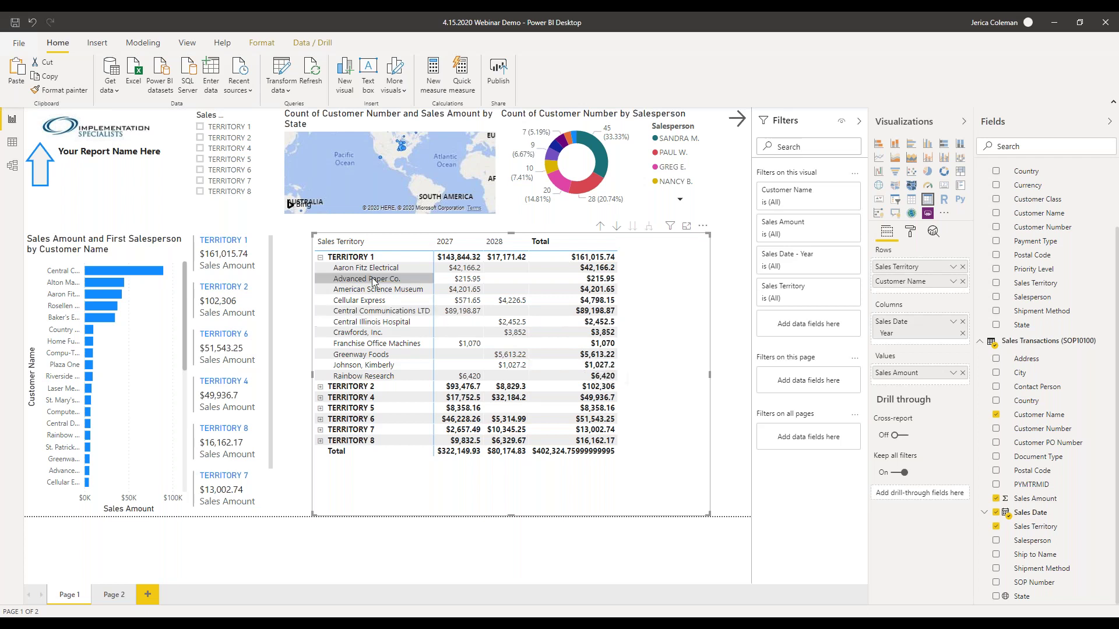
left_click(319, 262)
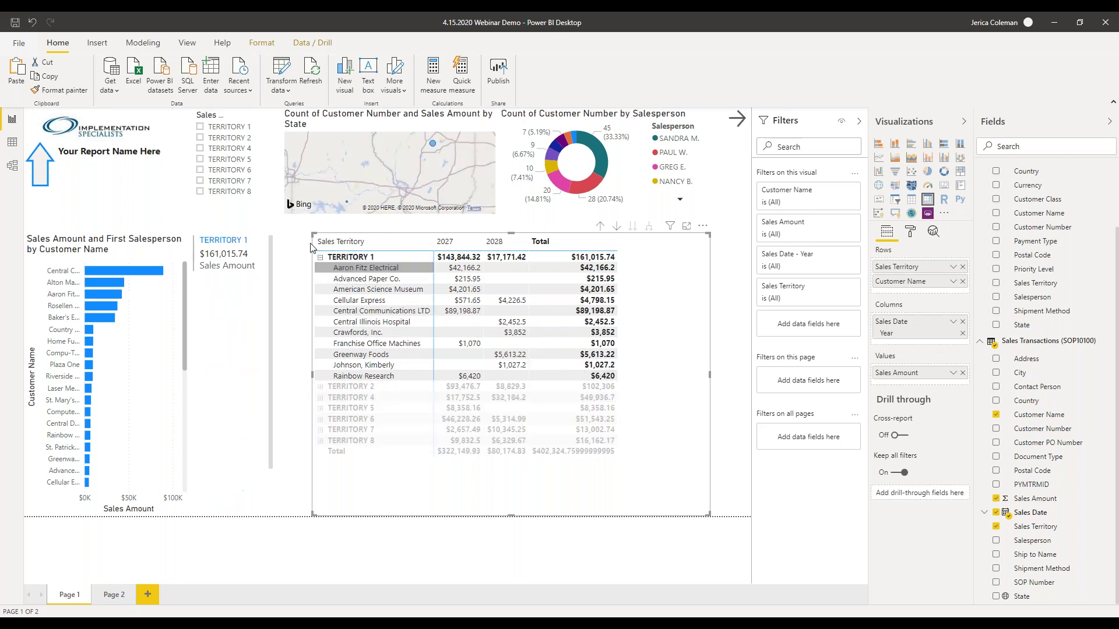
left_click_drag(314, 233, 484, 304)
left_click(492, 329)
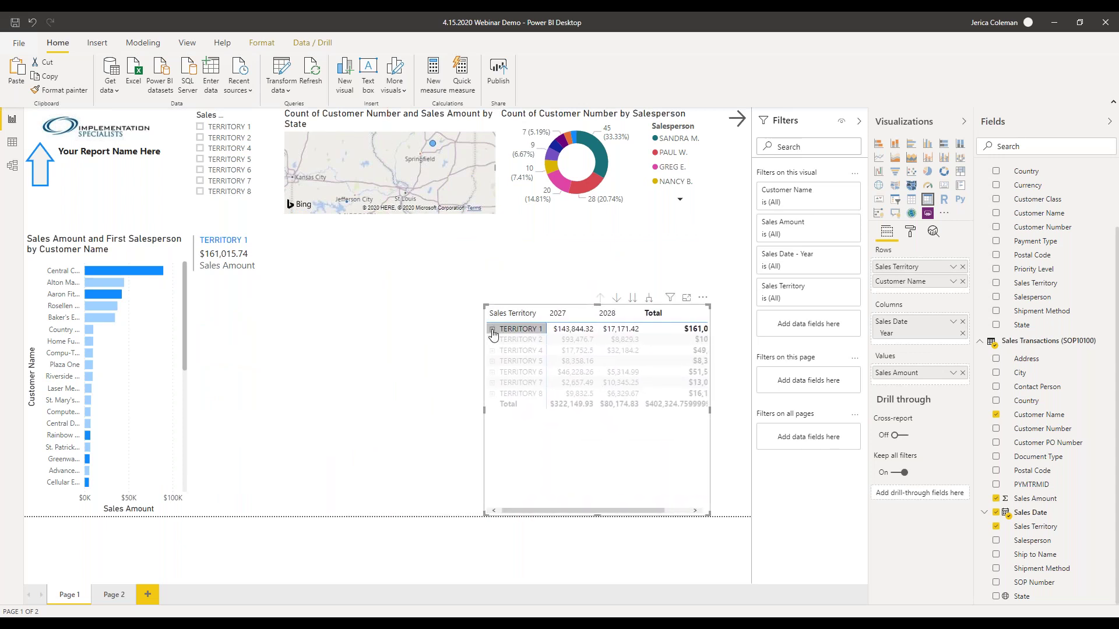
Step: Test cross-filtering from the matrix using Territory 1's 2027 amount and the whole Territory 1 row
left_click(493, 330)
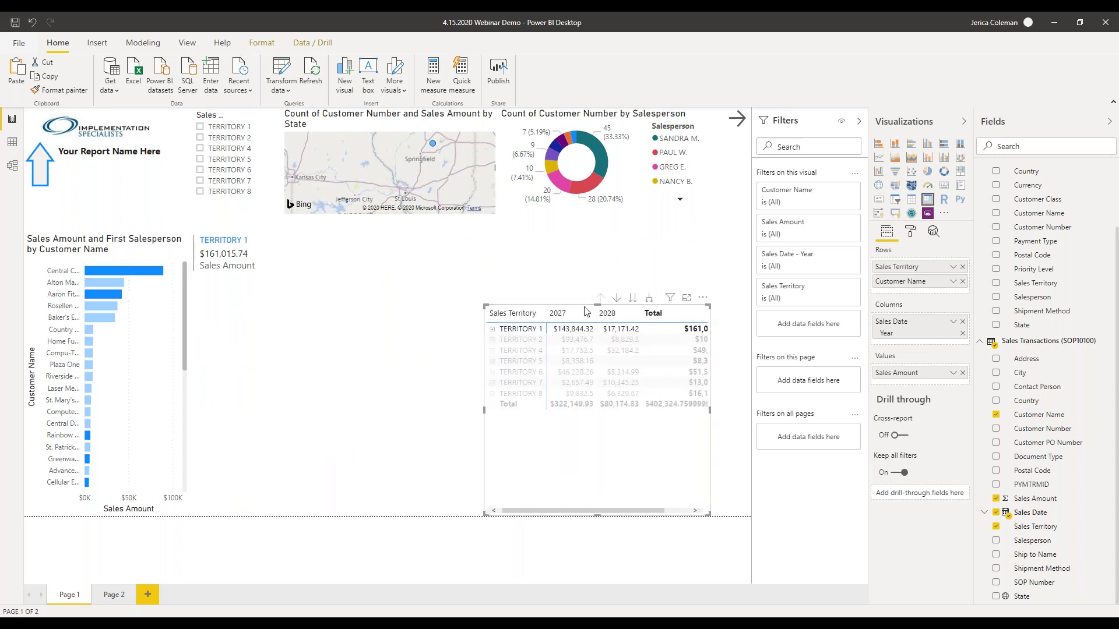
left_click(590, 330)
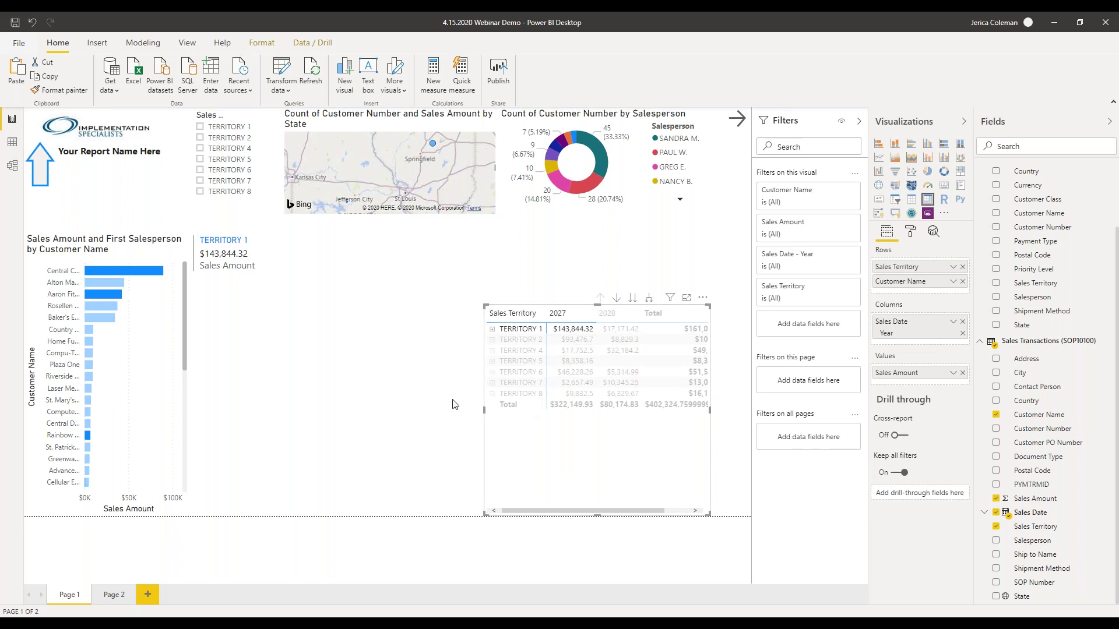
left_click(520, 329)
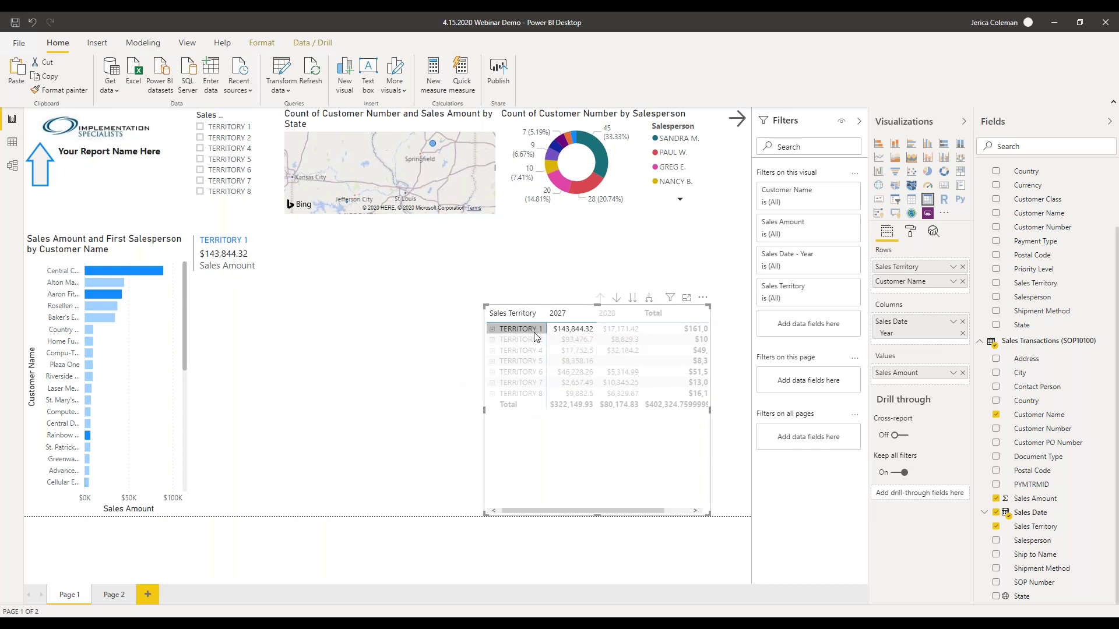
left_click(407, 403)
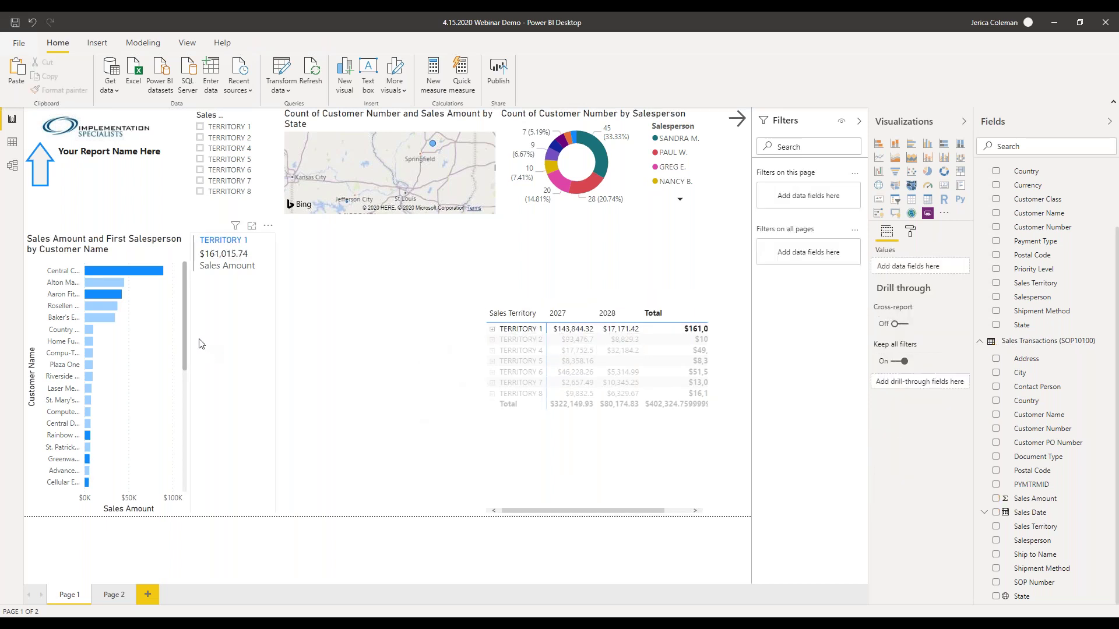
Step: Move the territory card next to the matrix, clear the cross-filter, and widen the customer bar chart into the freed space
left_click_drag(249, 306, 457, 309)
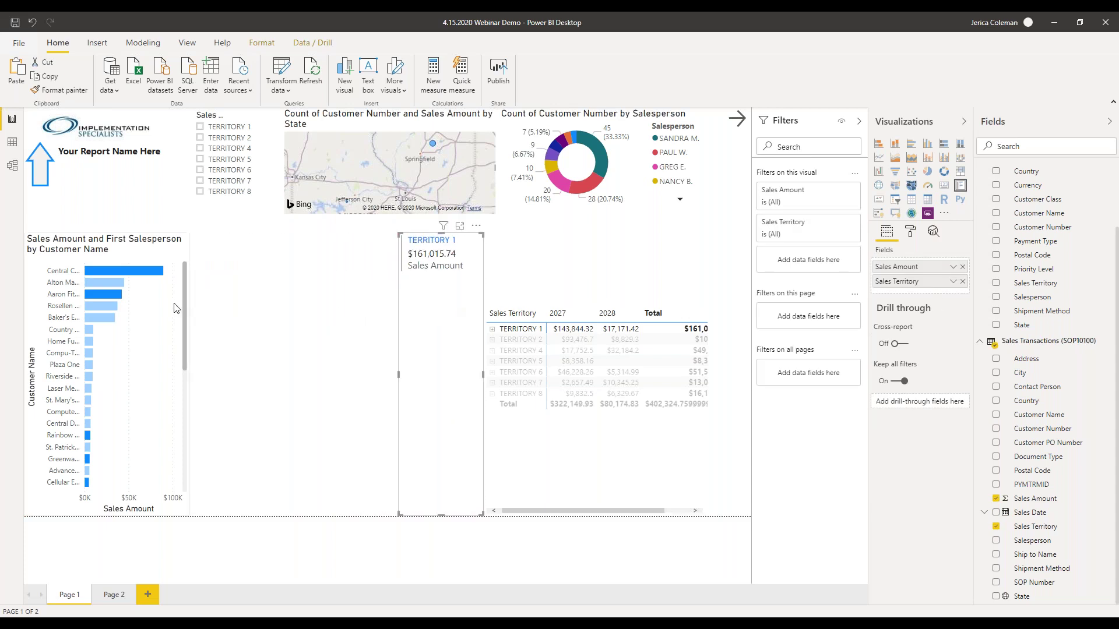
left_click(164, 287)
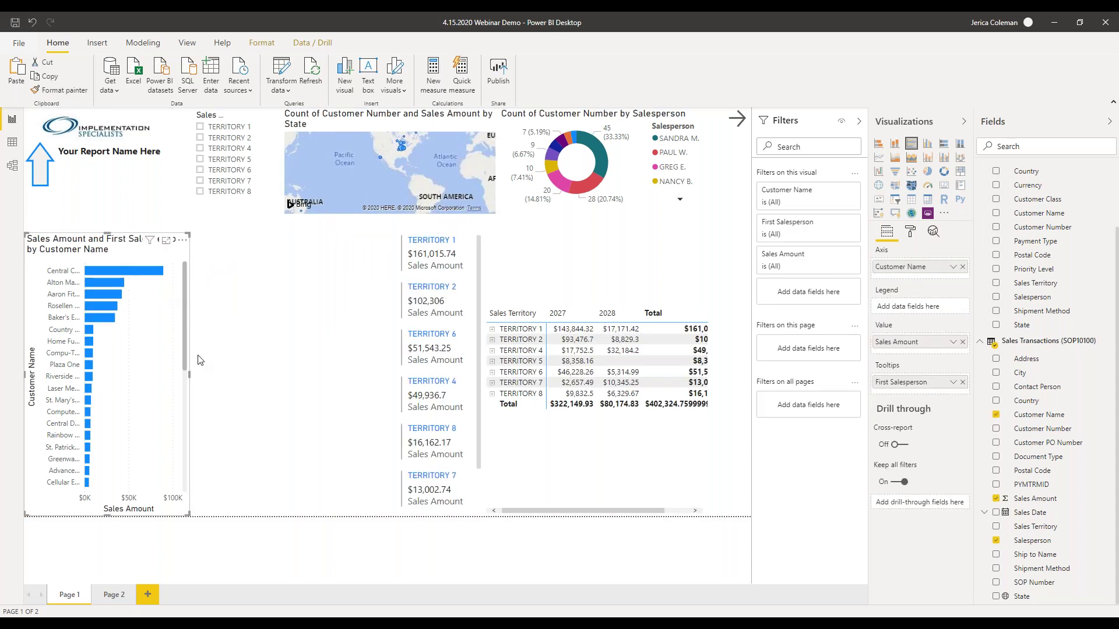
left_click_drag(247, 379, 377, 381)
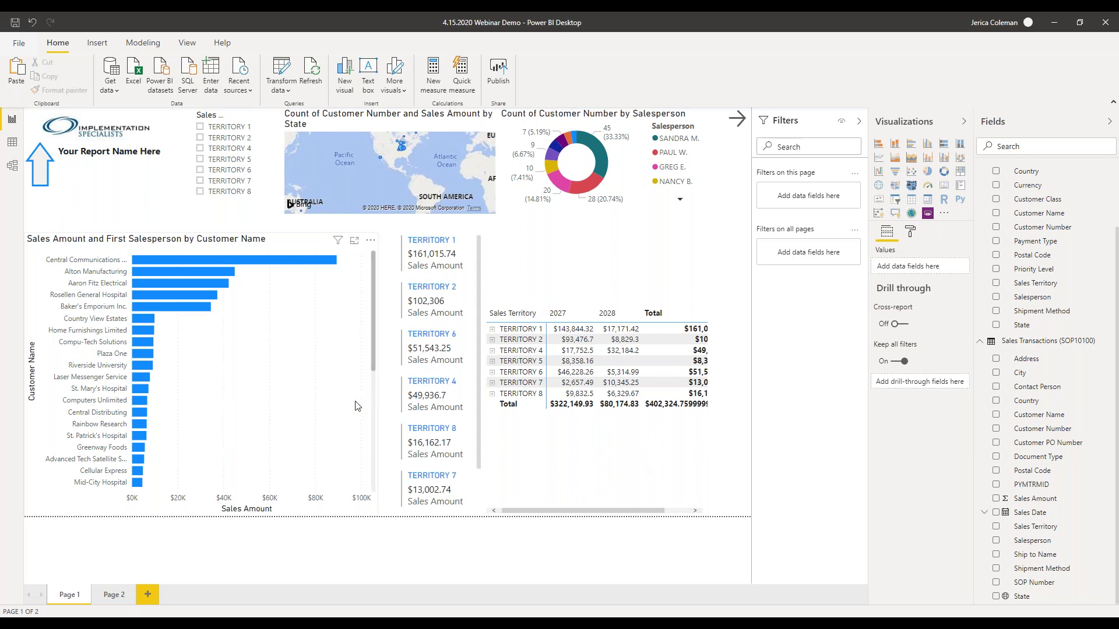
Step: Add Sales Territory above Customer Name on the bar chart's axis and drill down into Territory 1's customers
left_click(372, 298)
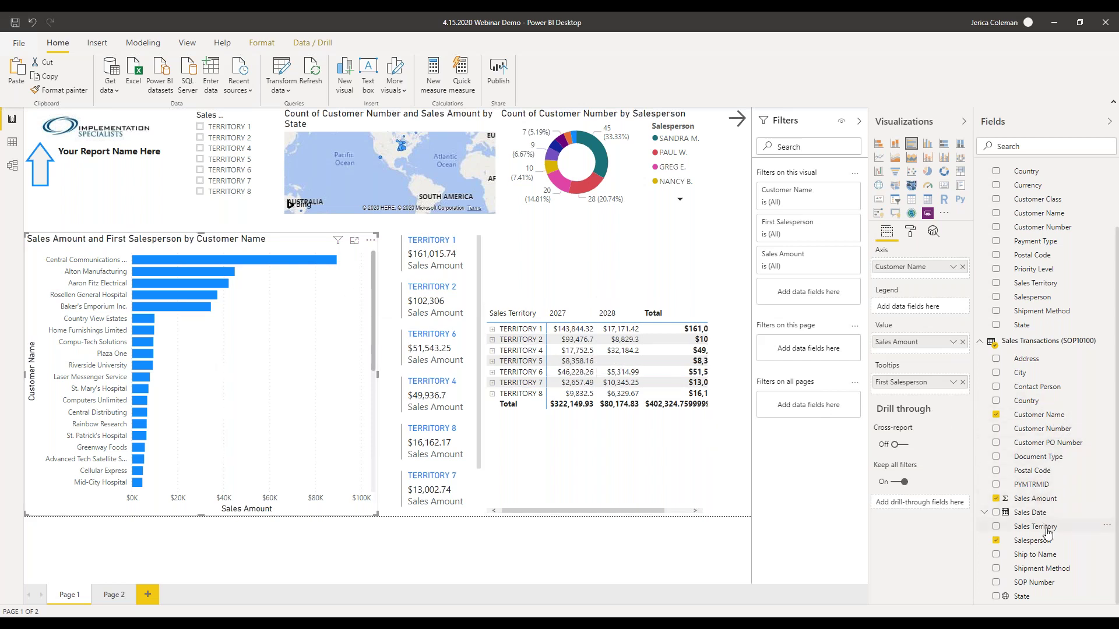
left_click_drag(1043, 532, 946, 267)
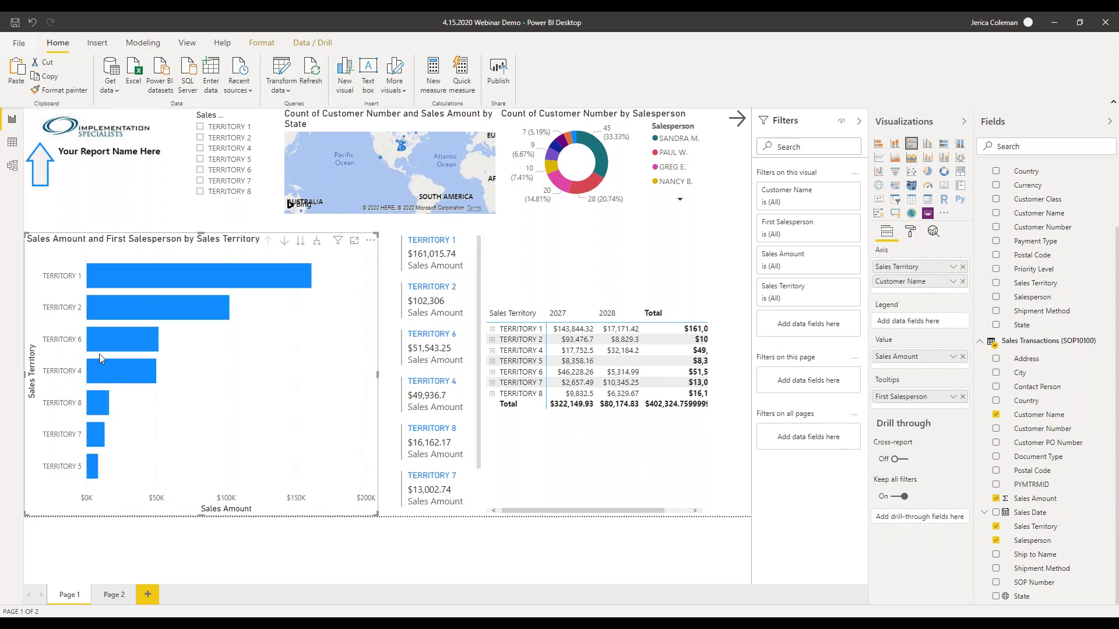
mouse_move(118, 281)
mouse_move(262, 279)
left_click(285, 244)
left_click(186, 277)
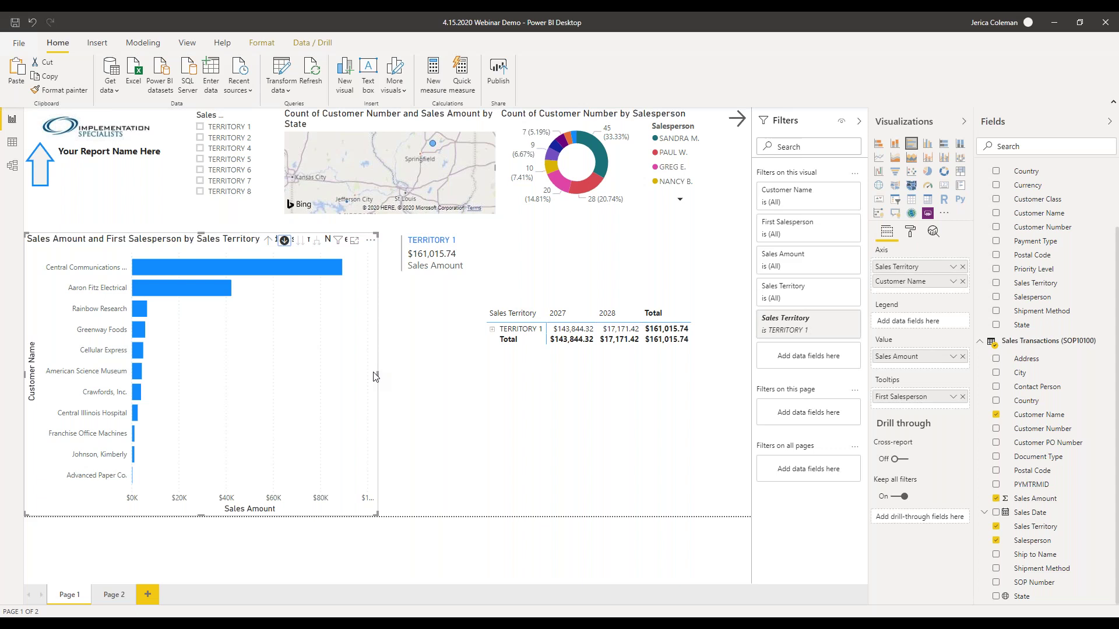
Step: Narrow the bar chart to end beneath the territory slicer and move the territory card beside it
left_click_drag(377, 376, 264, 378)
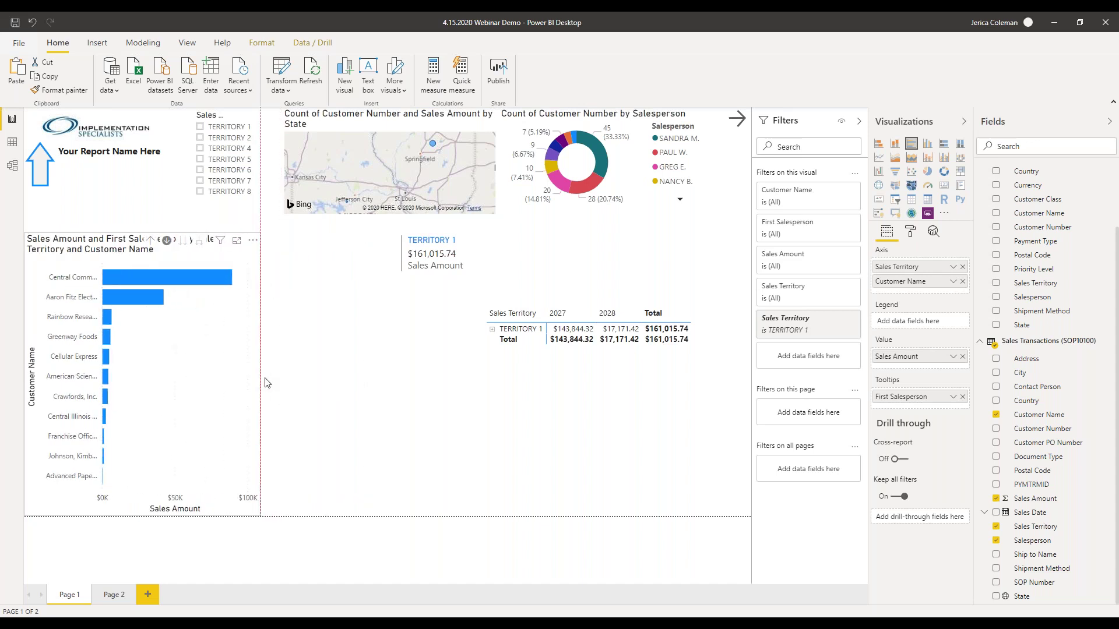
left_click(331, 348)
left_click_drag(485, 280, 367, 304)
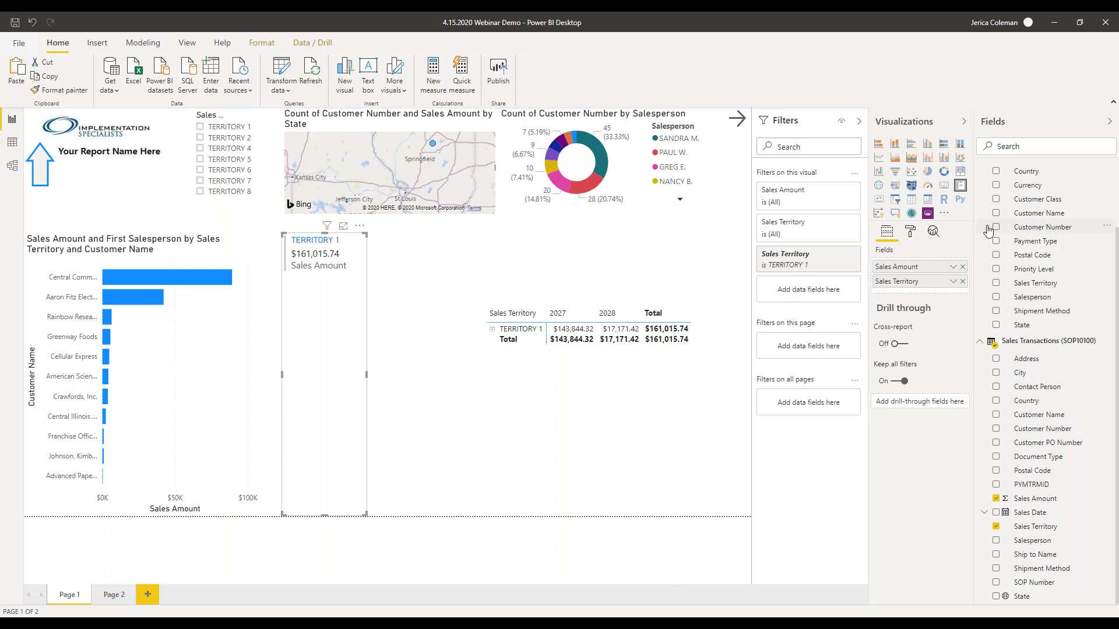
Step: Search AppSource for "globe" and import the Globe Map custom visual into the report
left_click(945, 217)
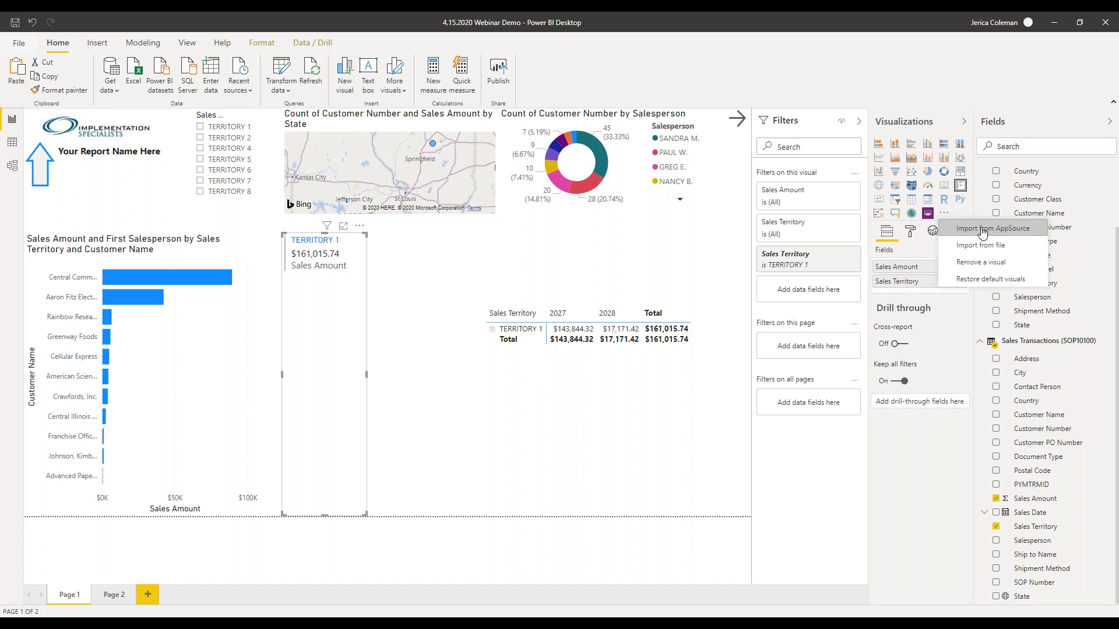
left_click(984, 230)
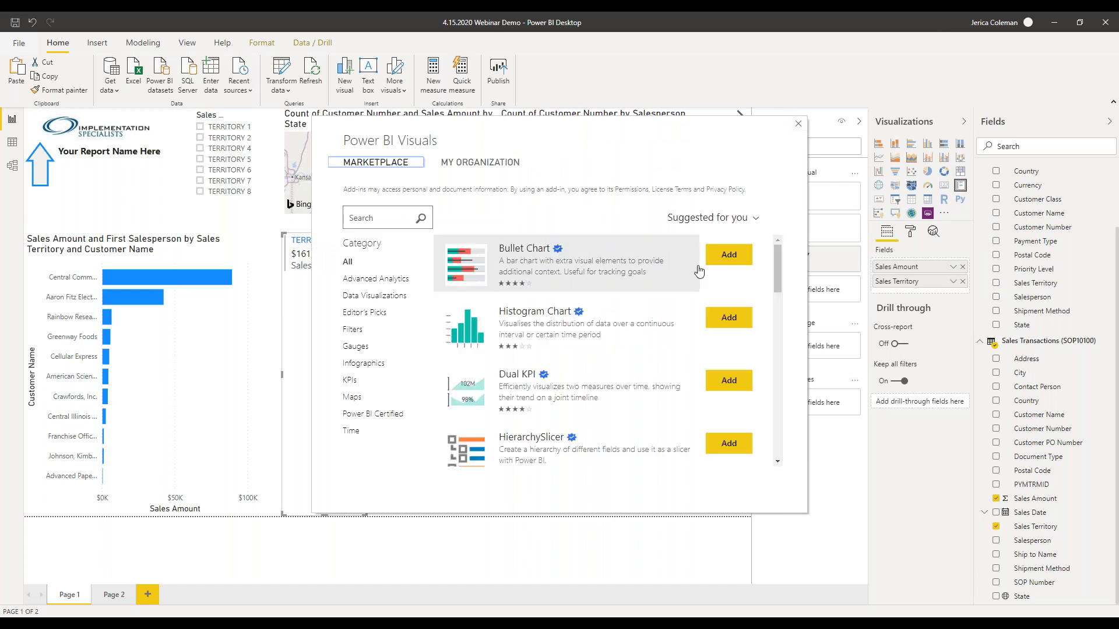
scroll(614, 355, "down", 3)
scroll(614, 355, "down", 2)
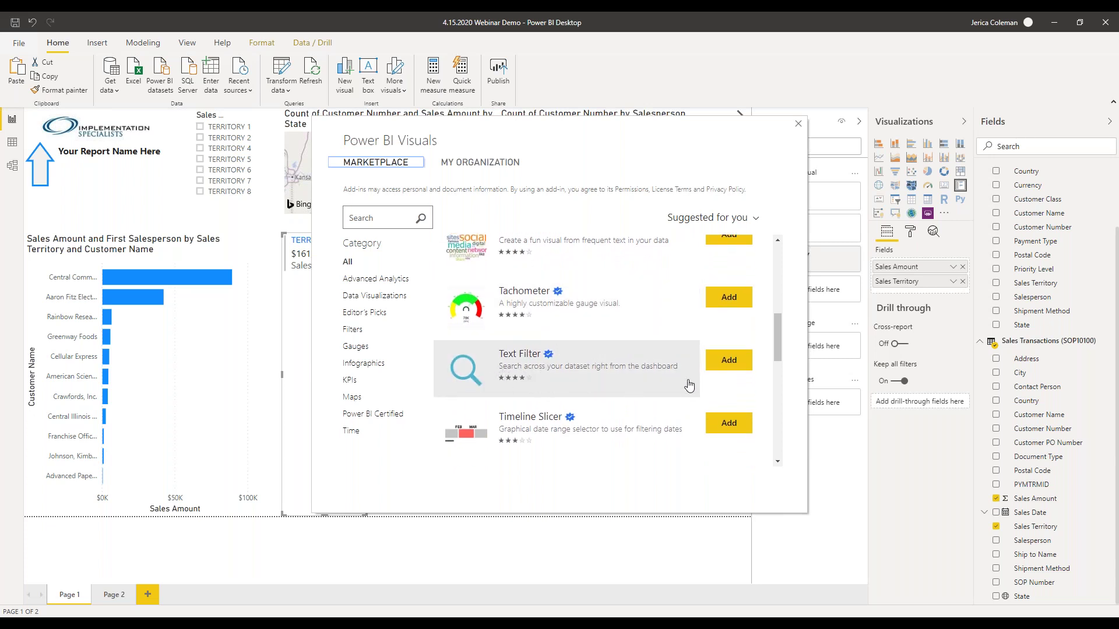
left_click(376, 217)
type("globe")
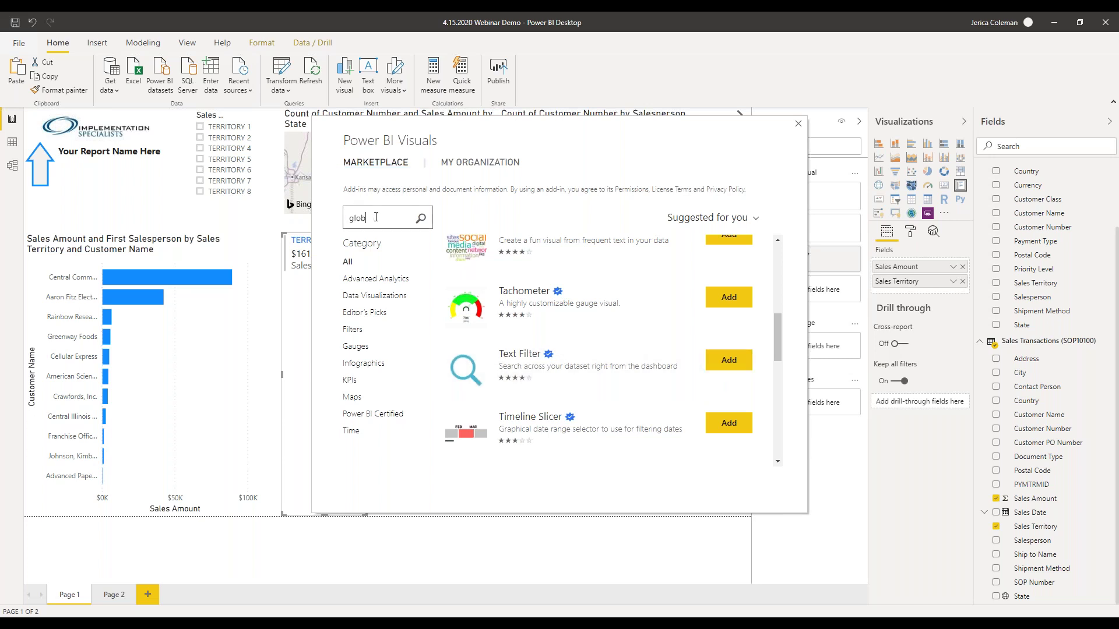
left_click(420, 218)
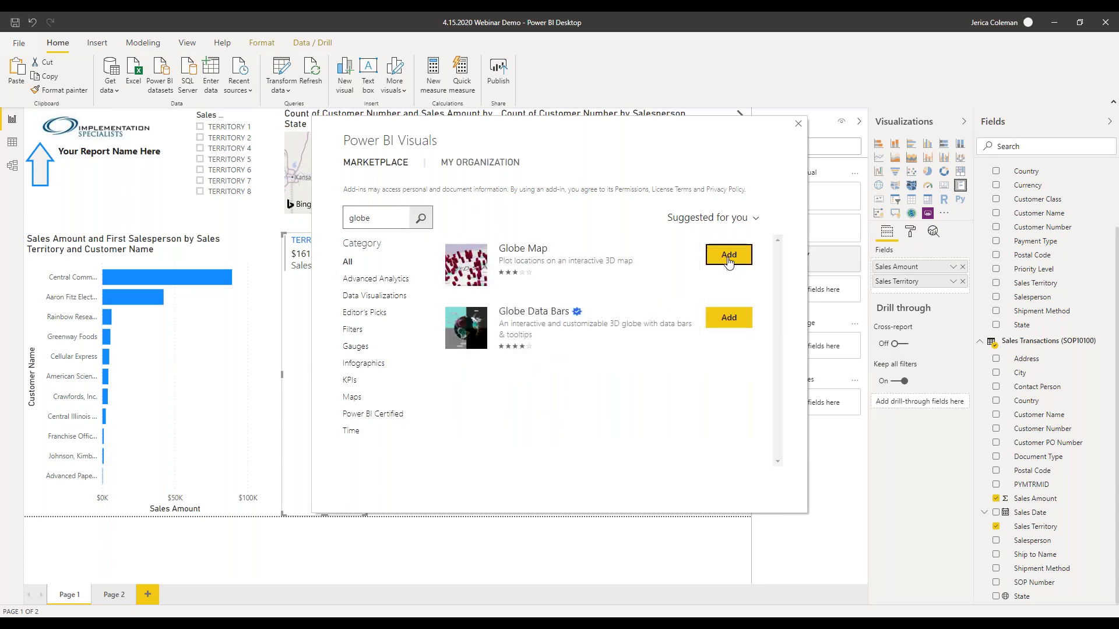
left_click(725, 259)
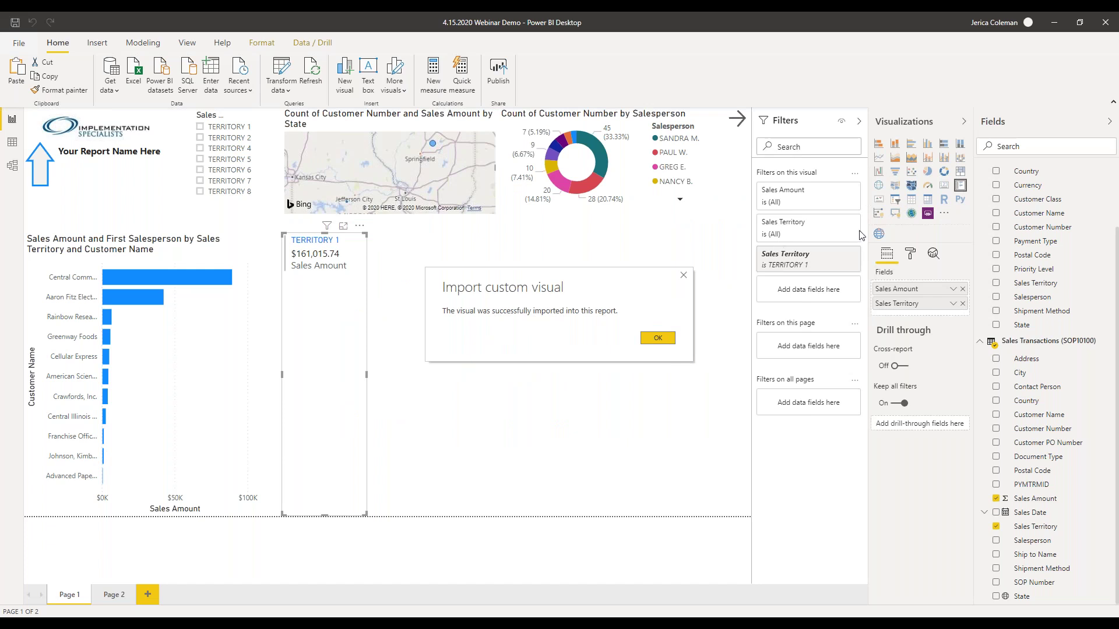
left_click(659, 338)
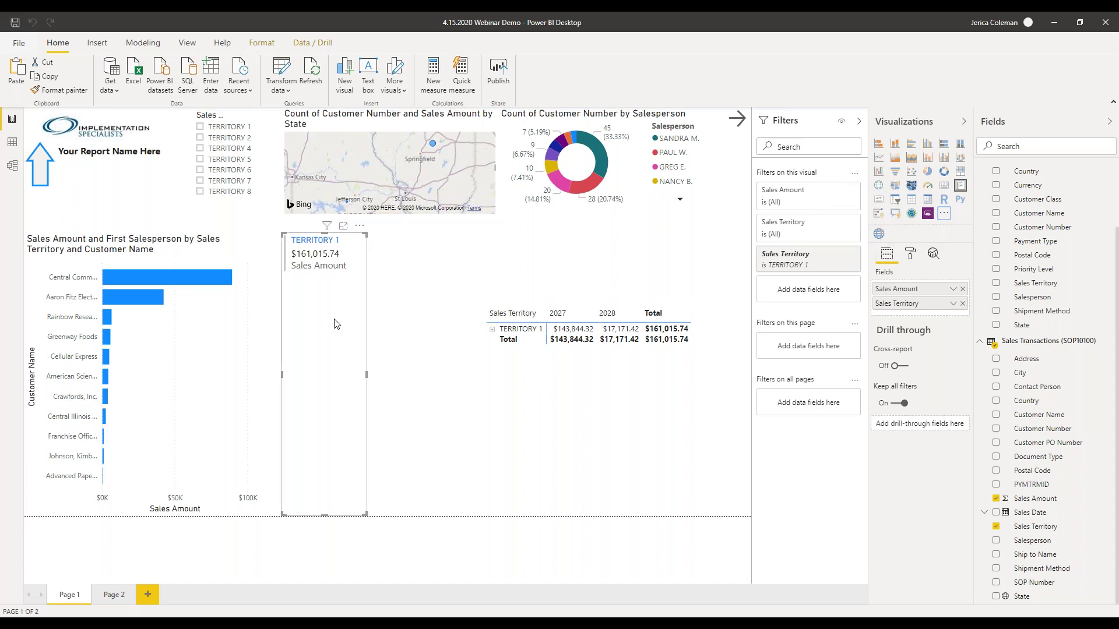
Step: Convert the state map to the Globe Map visual and move the territory card lower to free space beneath it
left_click(341, 123)
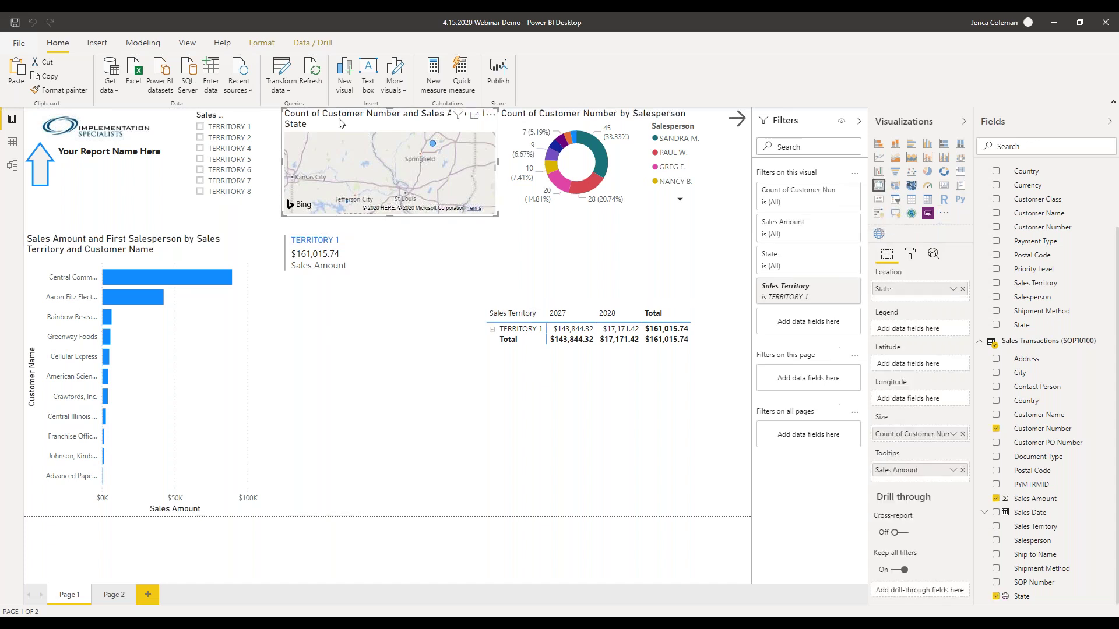
left_click(879, 233)
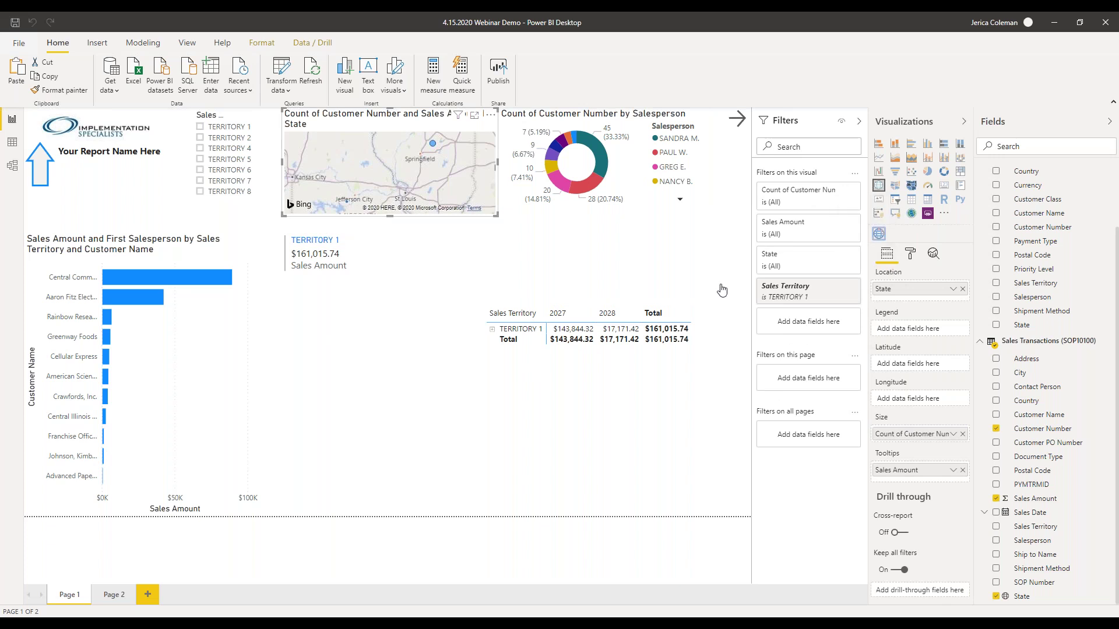
left_click(324, 231)
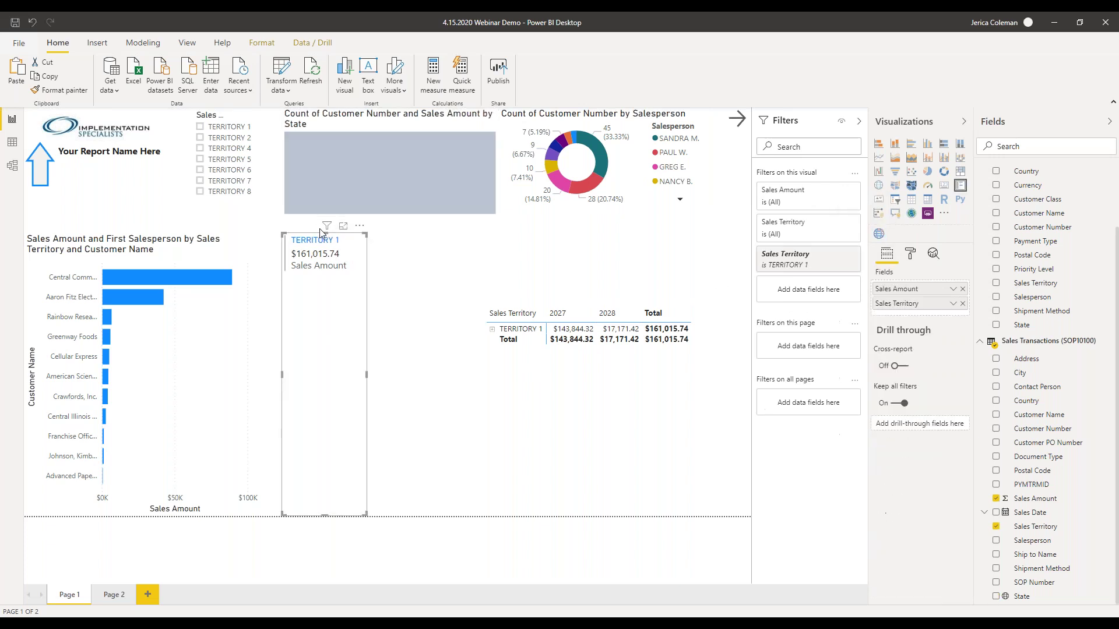
left_click_drag(324, 233, 323, 403)
left_click(416, 262)
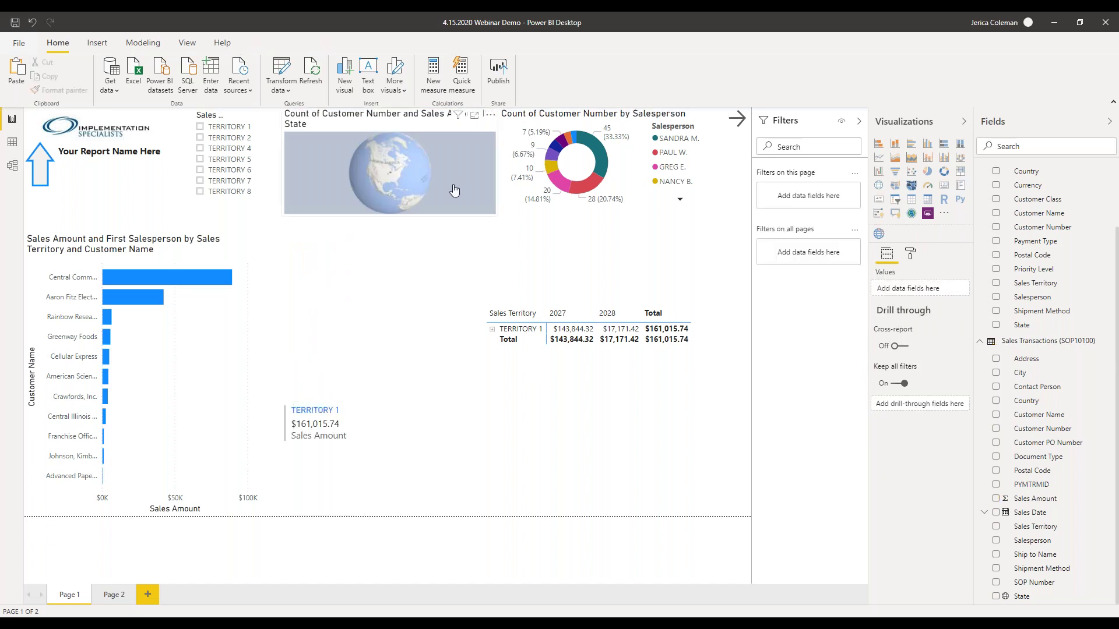
Step: Enlarge the globe map over the page and examine the state data bars across the United States from different angles
left_click(379, 211)
left_click_drag(496, 216, 587, 381)
scroll(433, 273, "up", 3)
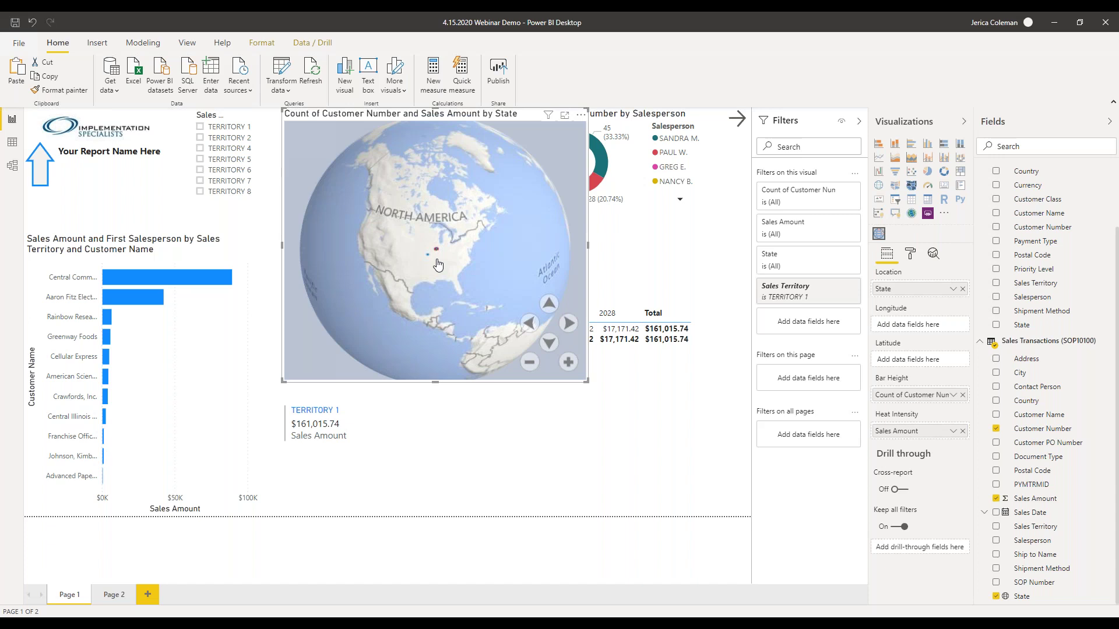
scroll(438, 265, "up", 3)
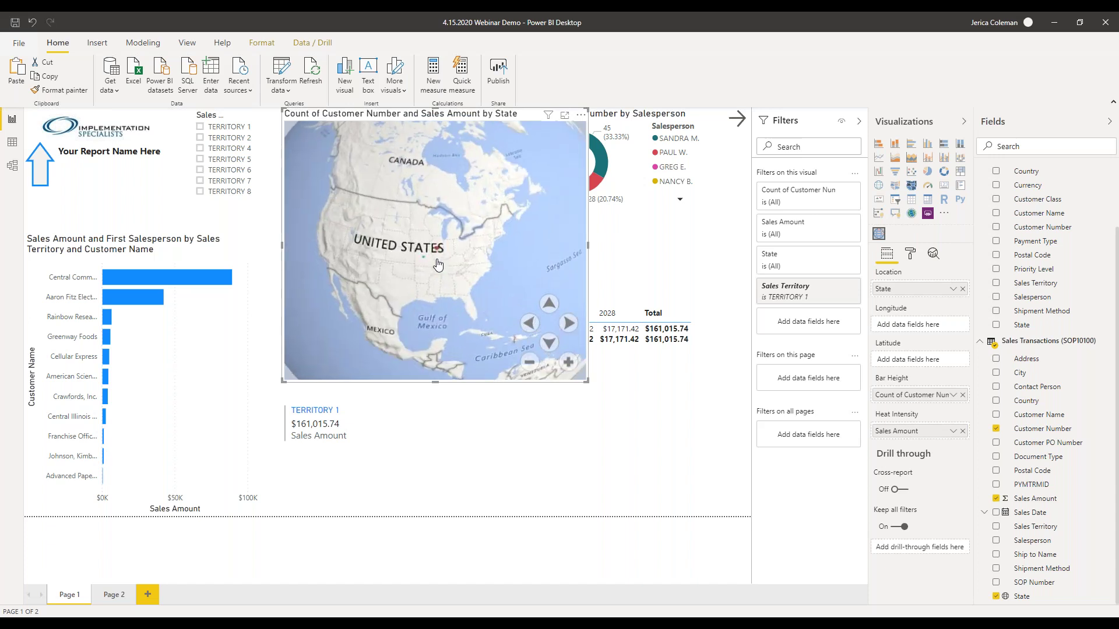
left_click_drag(397, 246, 412, 221)
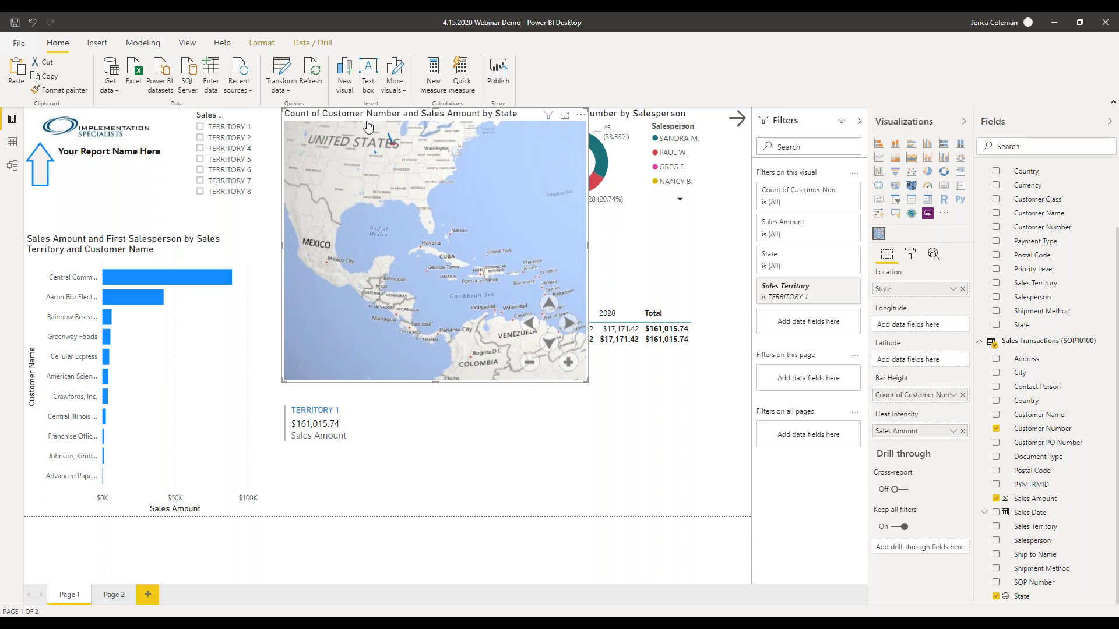
mouse_move(392, 145)
left_click_drag(462, 245, 530, 301)
left_click_drag(426, 255, 456, 216)
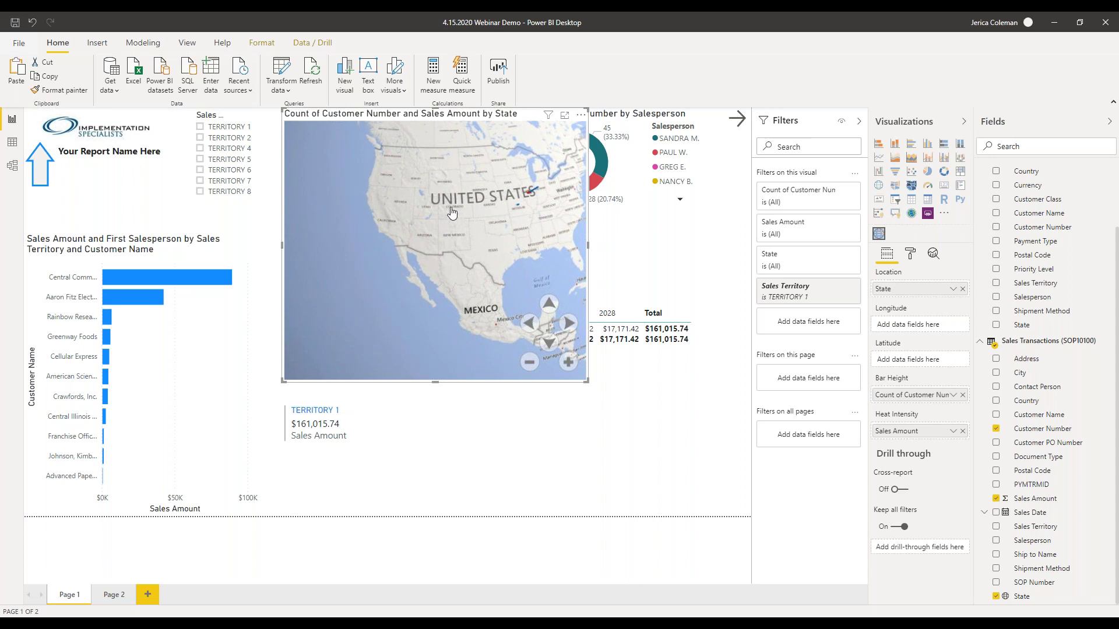
Step: Shrink the globe map to fit between the territory slicer and the donut chart, and deselect it
left_click_drag(587, 383, 474, 220)
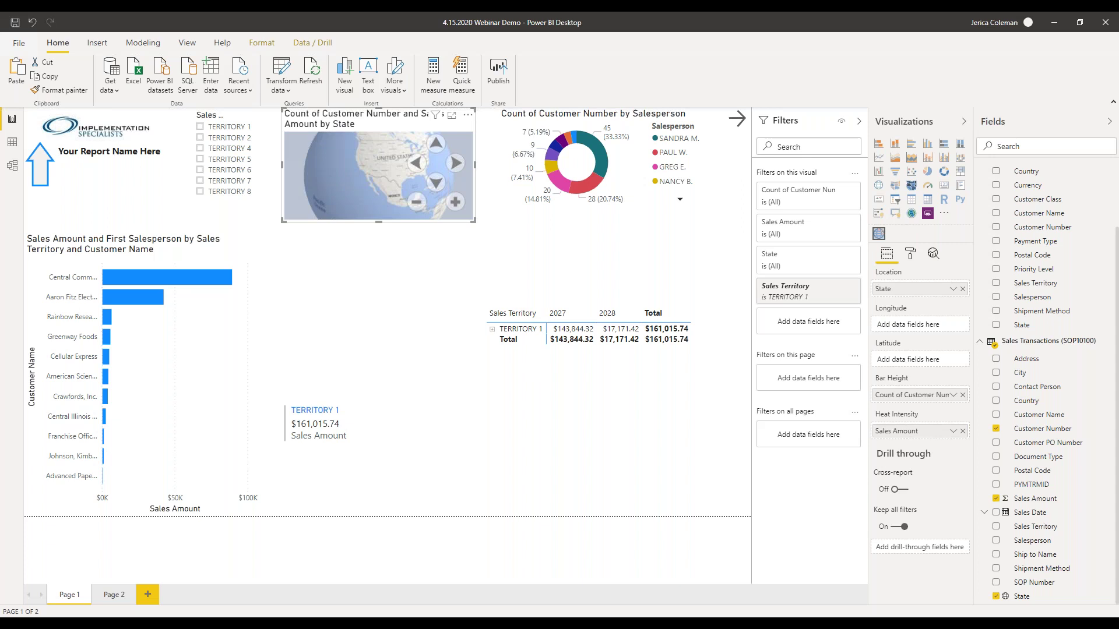
left_click(483, 255)
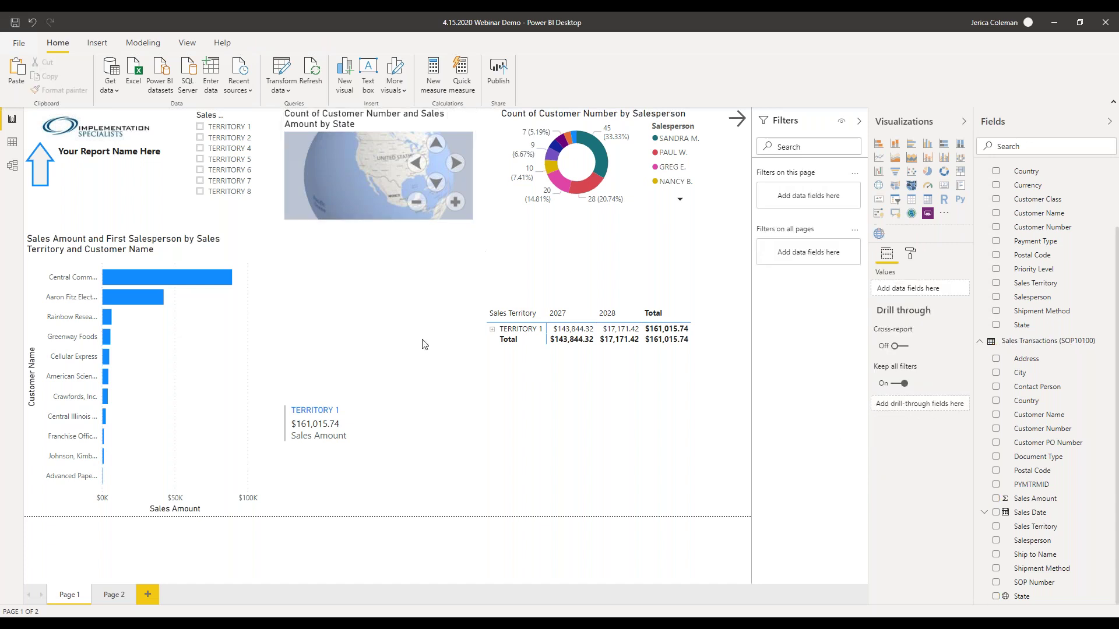